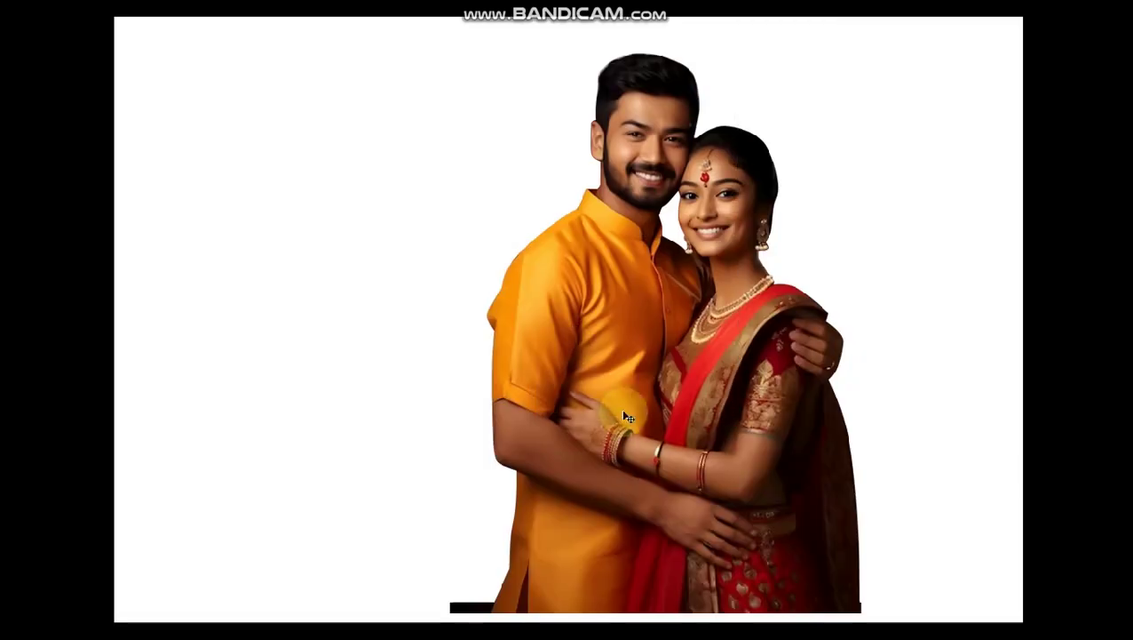
# Move the couple cutout toward the right side of the white canvas, with its lower edge running off the bottom.
pyautogui.moveTo(661, 384); pyautogui.dragTo(708, 394)
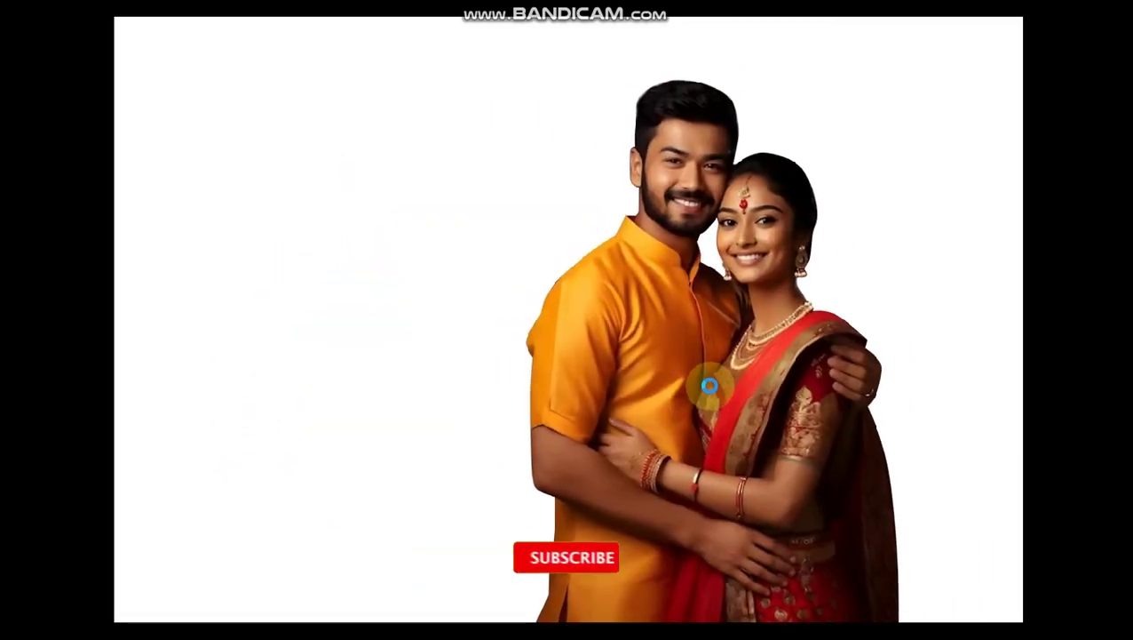
pyautogui.press('z')
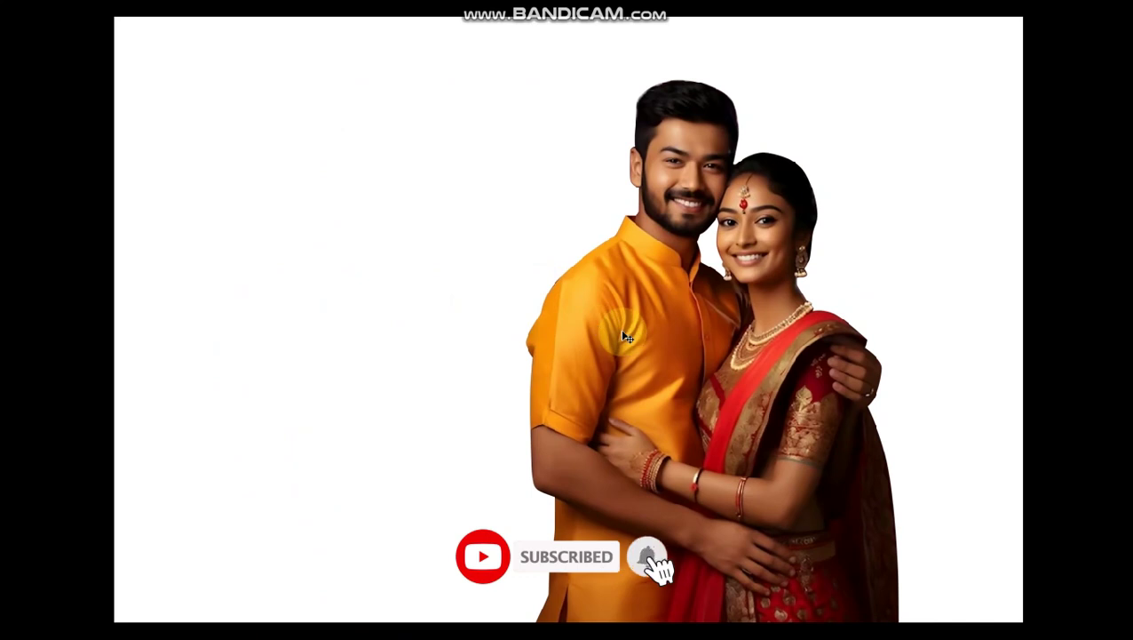
pyautogui.rightClick(623, 331)
pyautogui.click(644, 344)
pyautogui.moveTo(653, 361); pyautogui.dragTo(663, 363)
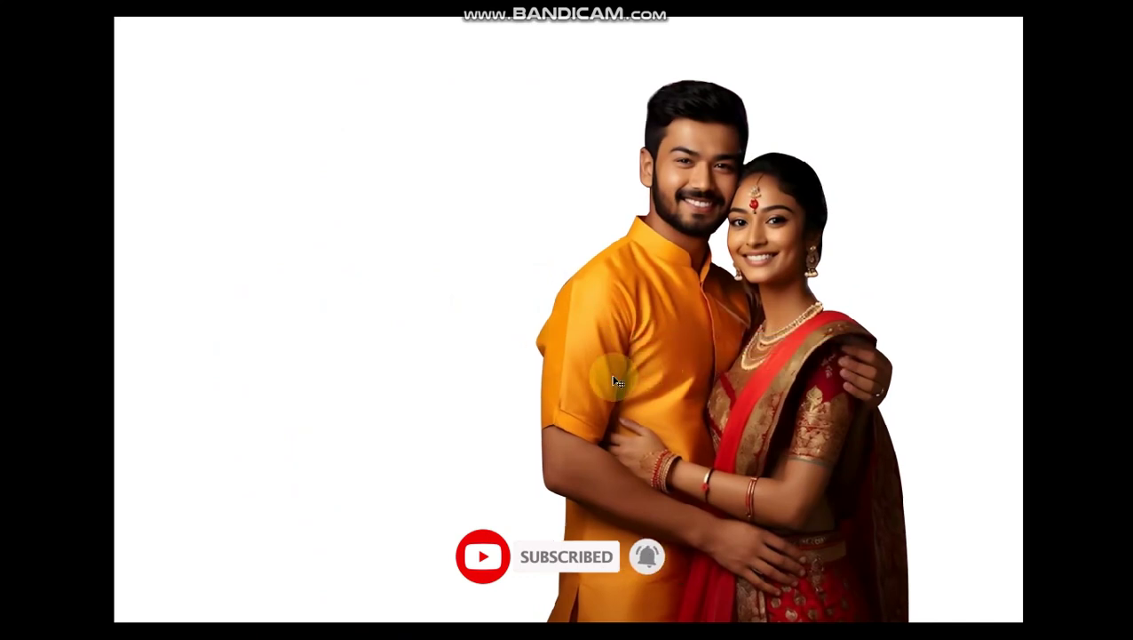
# Add a new layer in Normal mode at 100% opacity above the couple and bring the tool palettes into view.
pyautogui.hotkey('ctrl', '-')
pyautogui.hotkey('ctrl', 'shift', 'n')
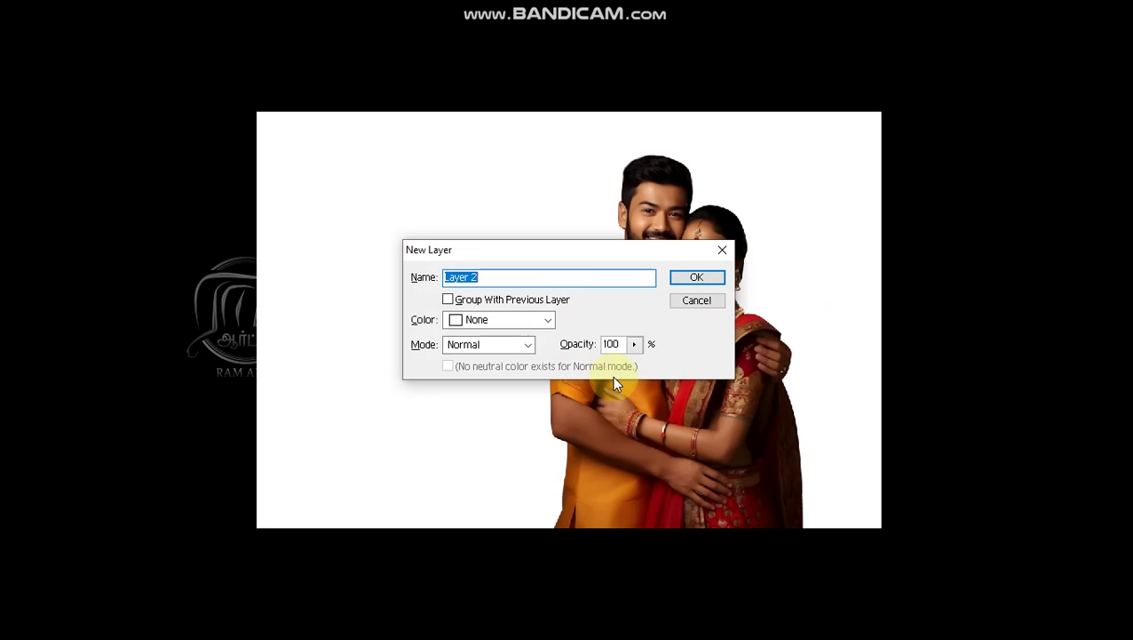
pyautogui.press('Return')
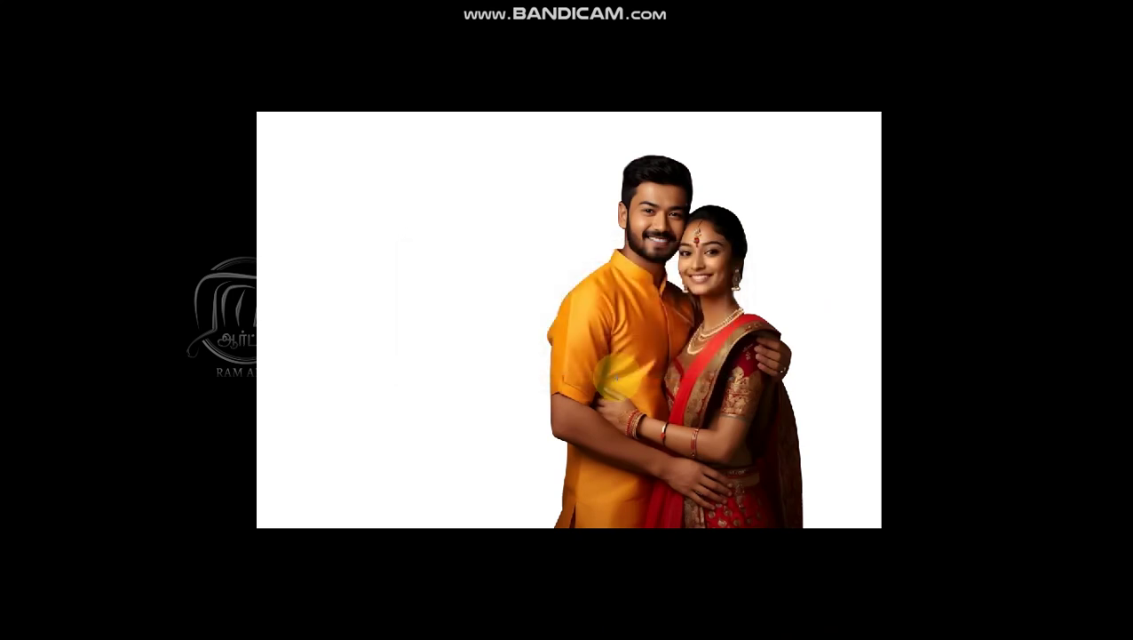
pyautogui.press('f')
pyautogui.press('f')
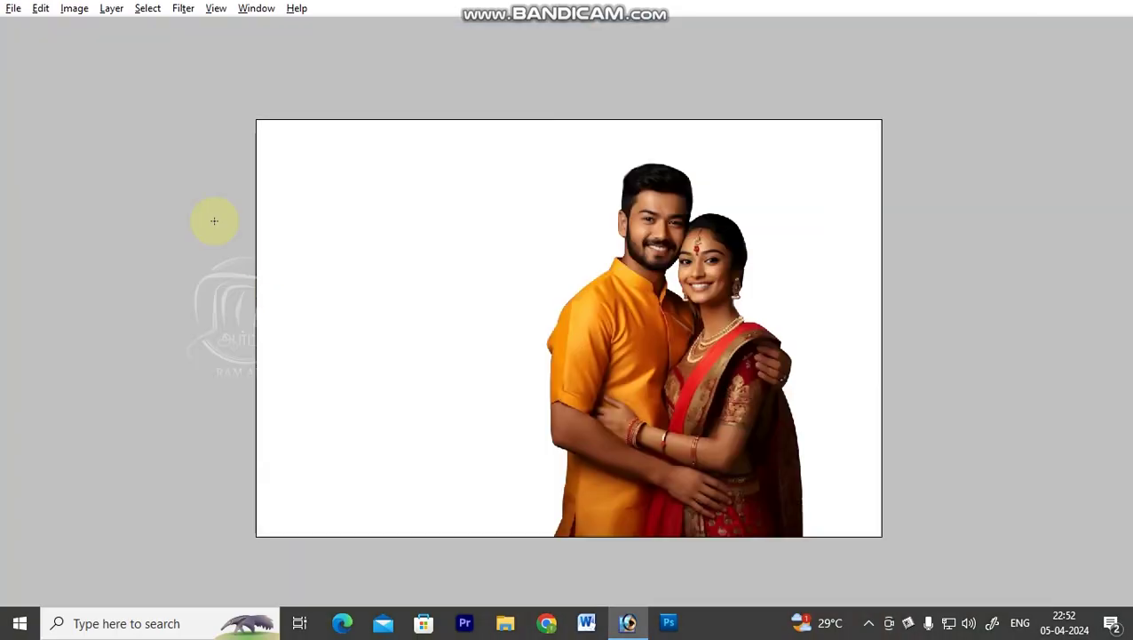
pyautogui.press('Tab')
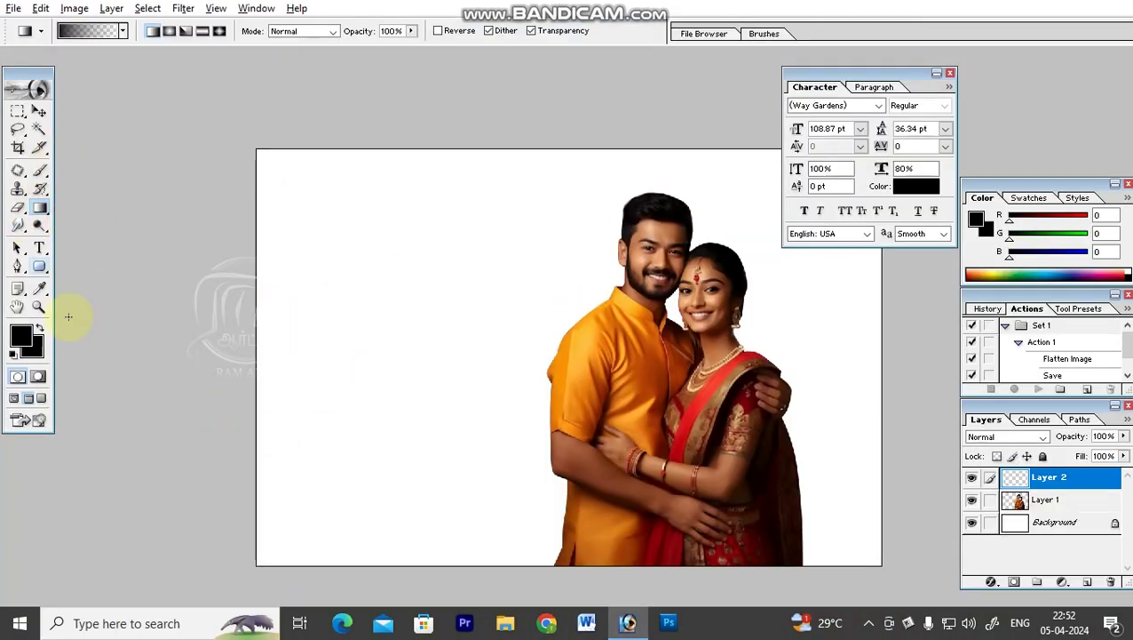
pyautogui.hotkey('ctrl', '+')
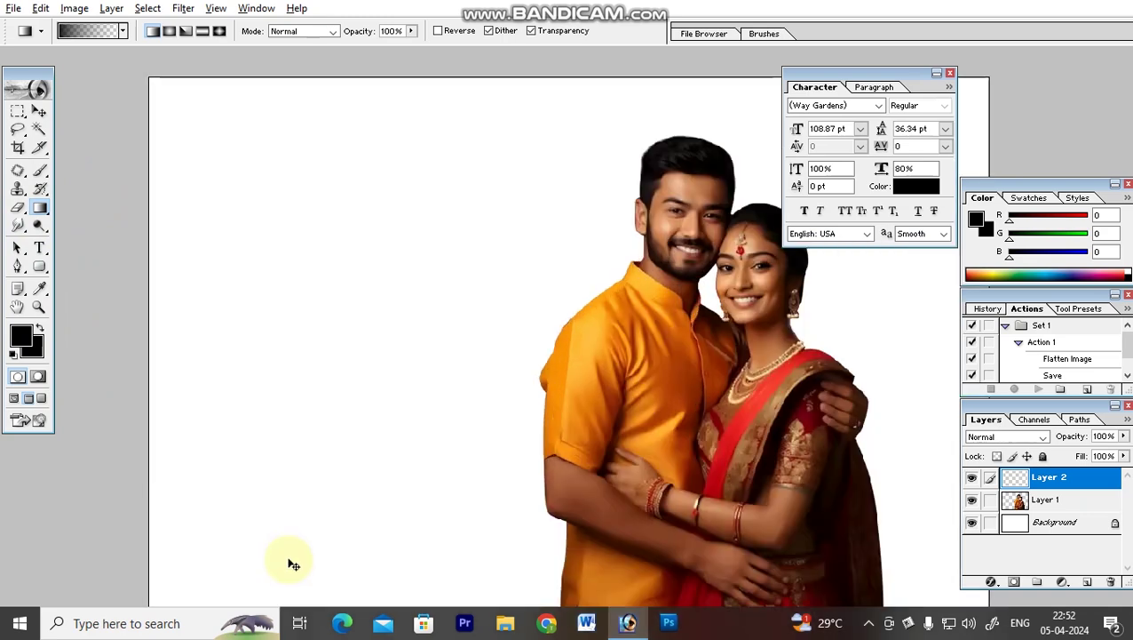
# Set the foreground colour to grey A5A3A3 and draw fading linear gradients inward from the canvas edges on the new layer.
pyautogui.click(19, 334)
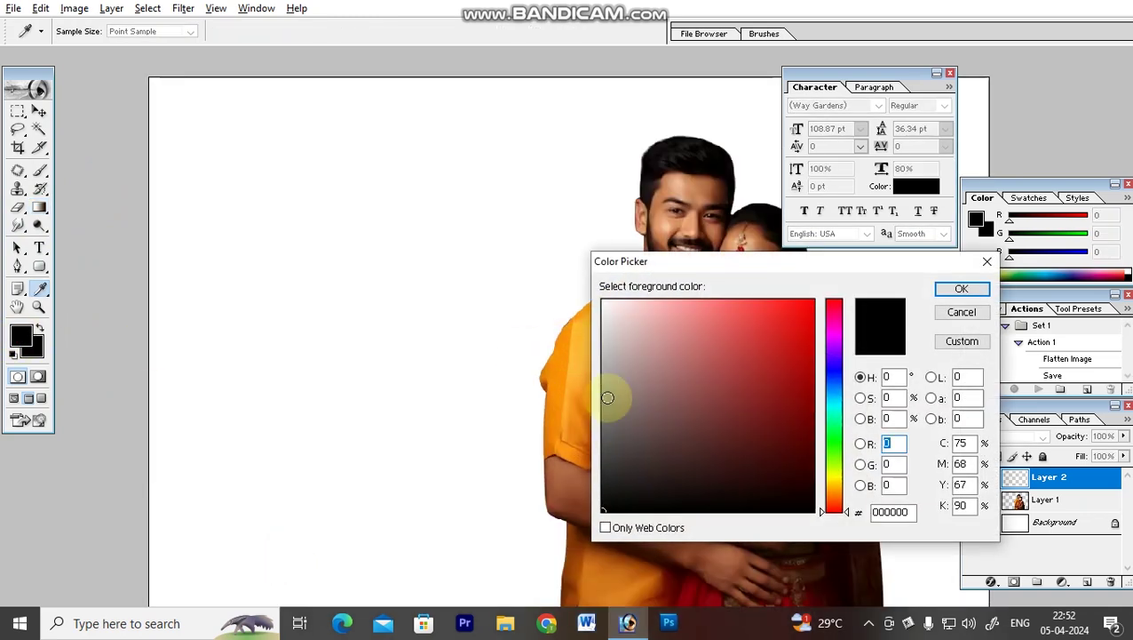
pyautogui.moveTo(599, 388); pyautogui.dragTo(596, 376)
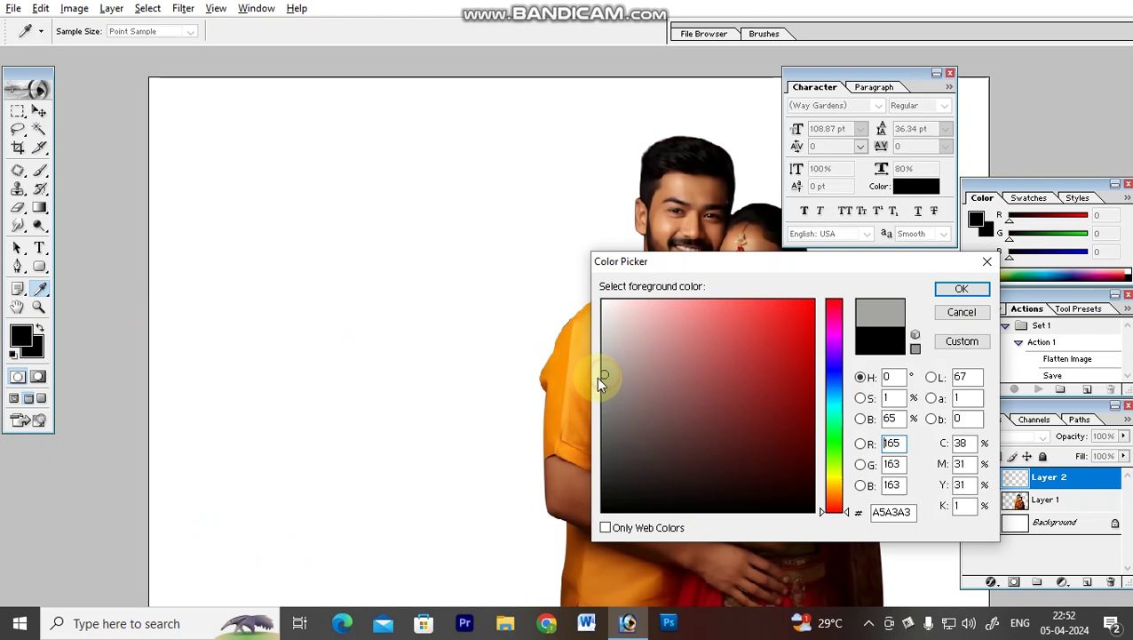
pyautogui.press('Return')
pyautogui.hotkey('ctrl', '-')
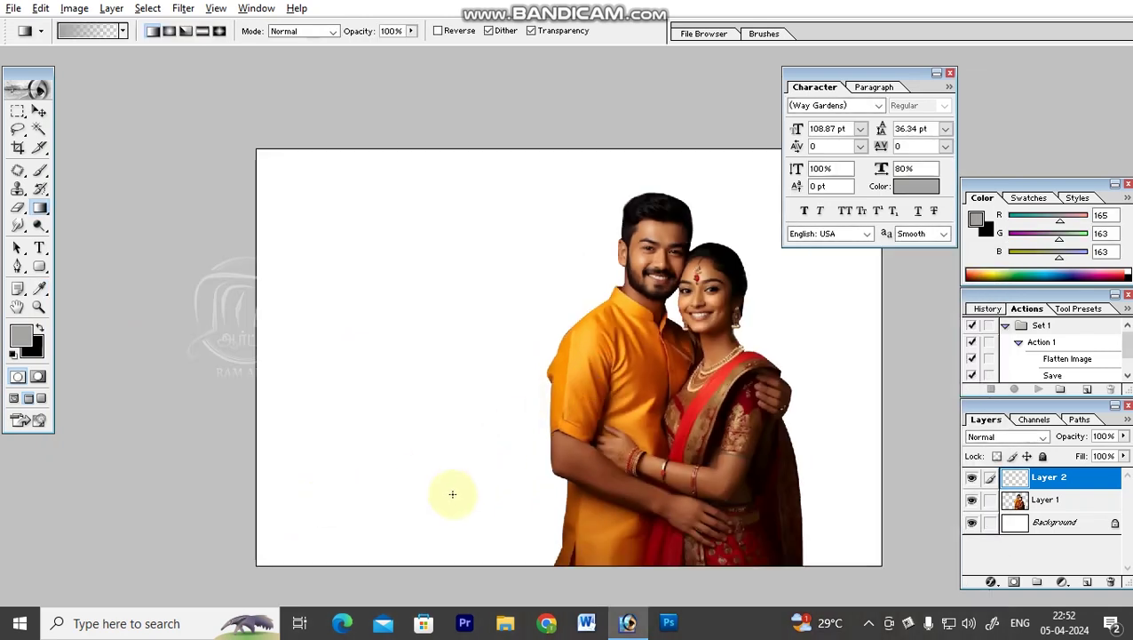
pyautogui.moveTo(211, 600); pyautogui.dragTo(578, 234)
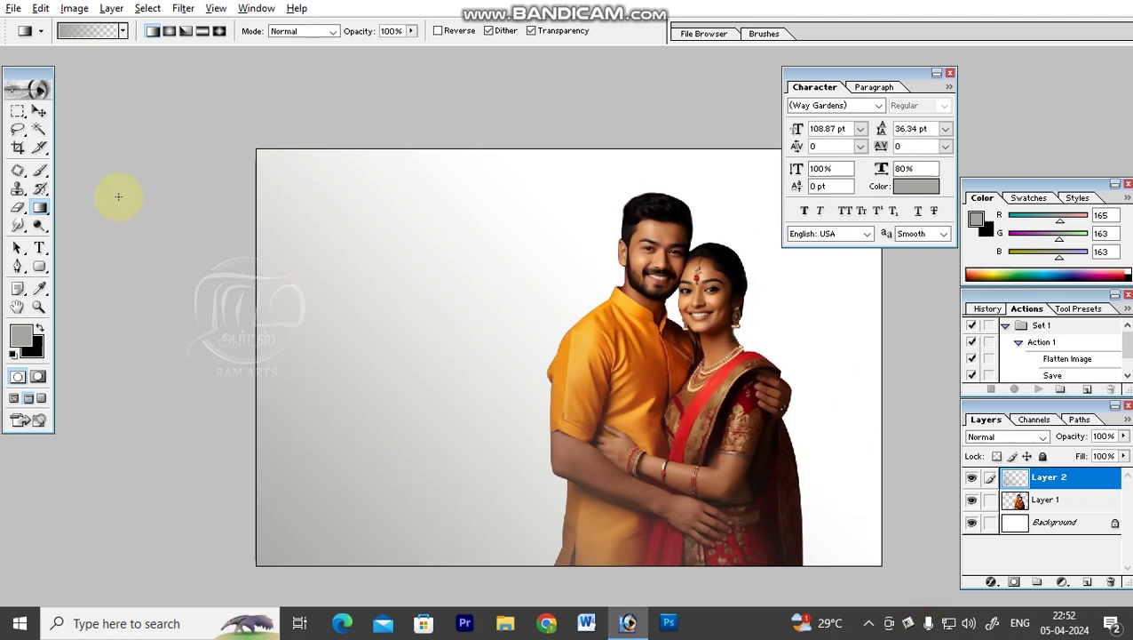
# Send the grey gradient layer behind the couple layer.
pyautogui.press('v')
pyautogui.moveTo(449, 422); pyautogui.dragTo(496, 476)
pyautogui.hotkey('ctrl', 'z')
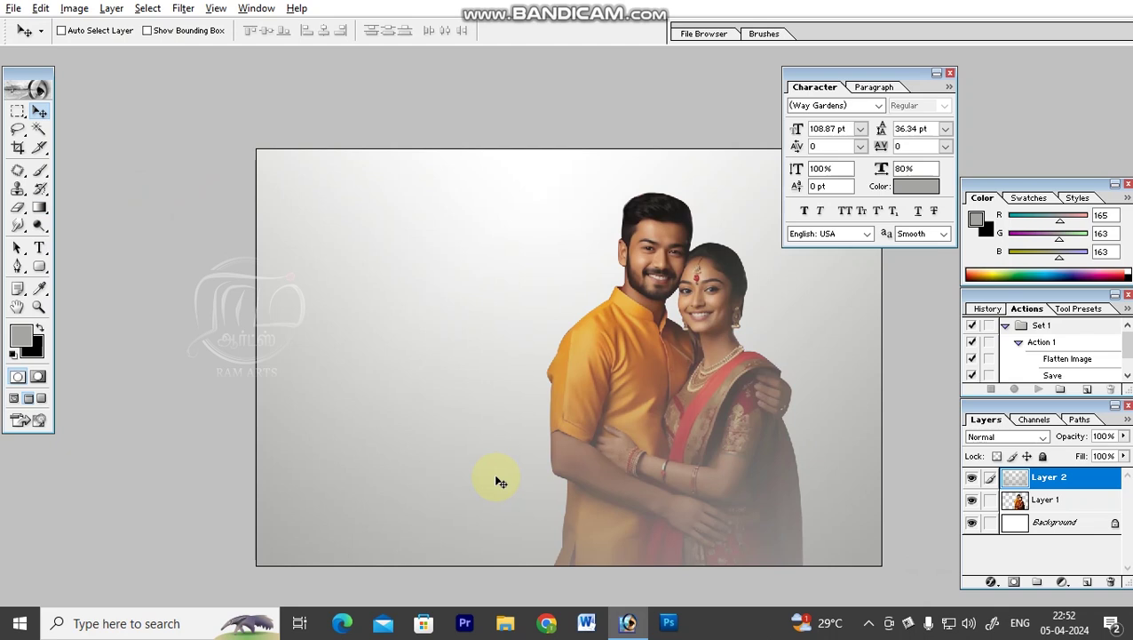
pyautogui.hotkey('ctrl', '[')
pyautogui.hotkey('ctrl', '-')
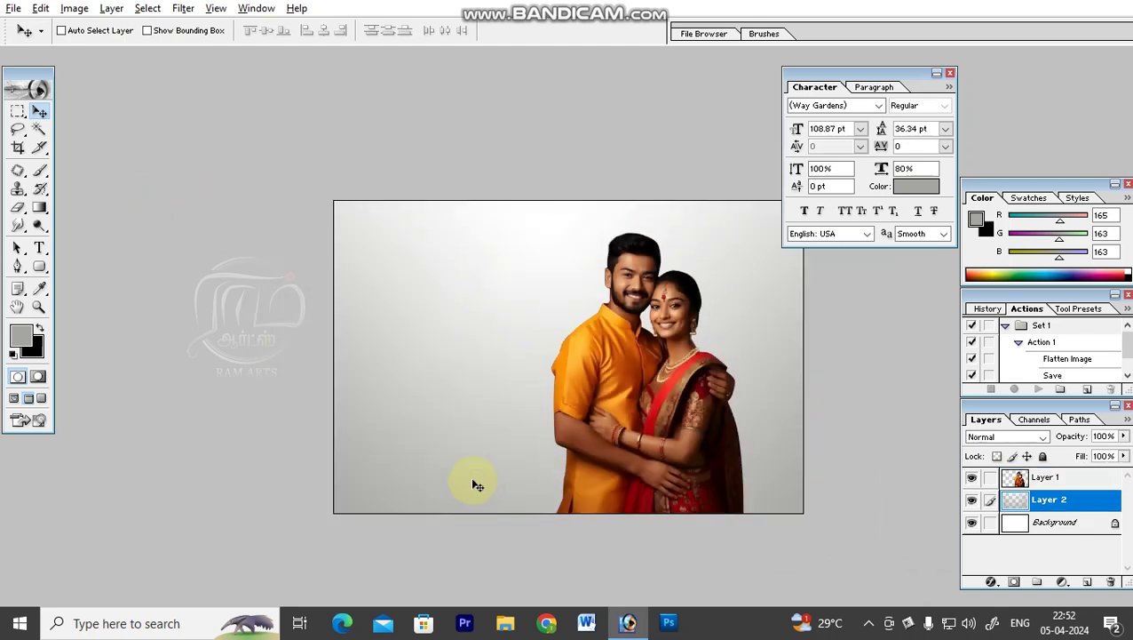
# Set the foreground colour to grey 5E5E5E and add gradients inward from both lower corners and the bottom edge.
pyautogui.click(19, 331)
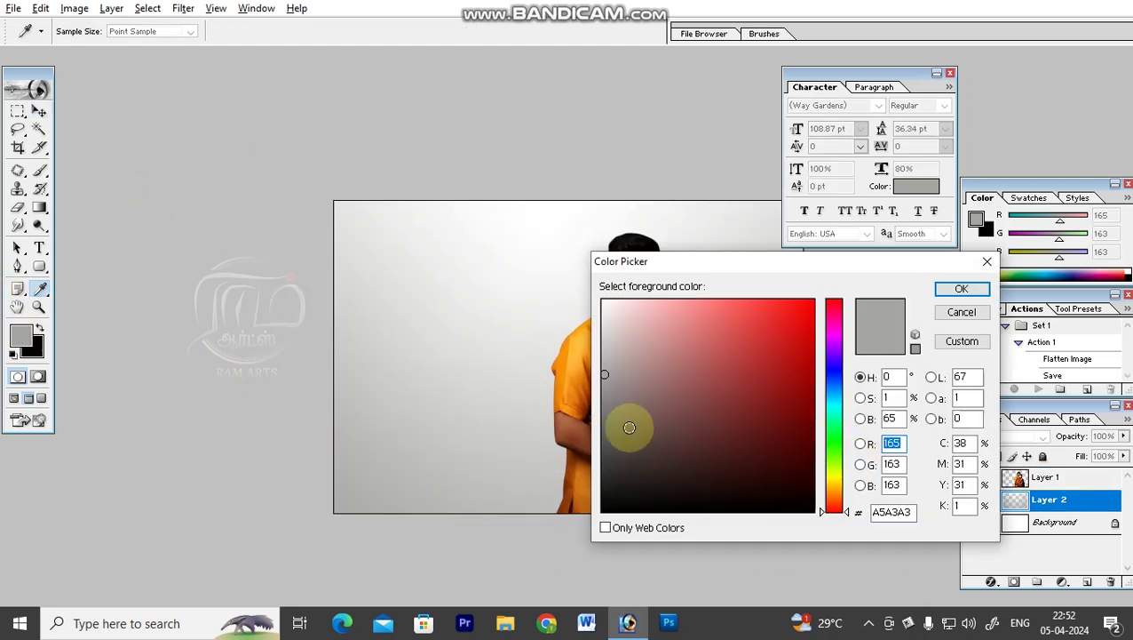
pyautogui.click(600, 430)
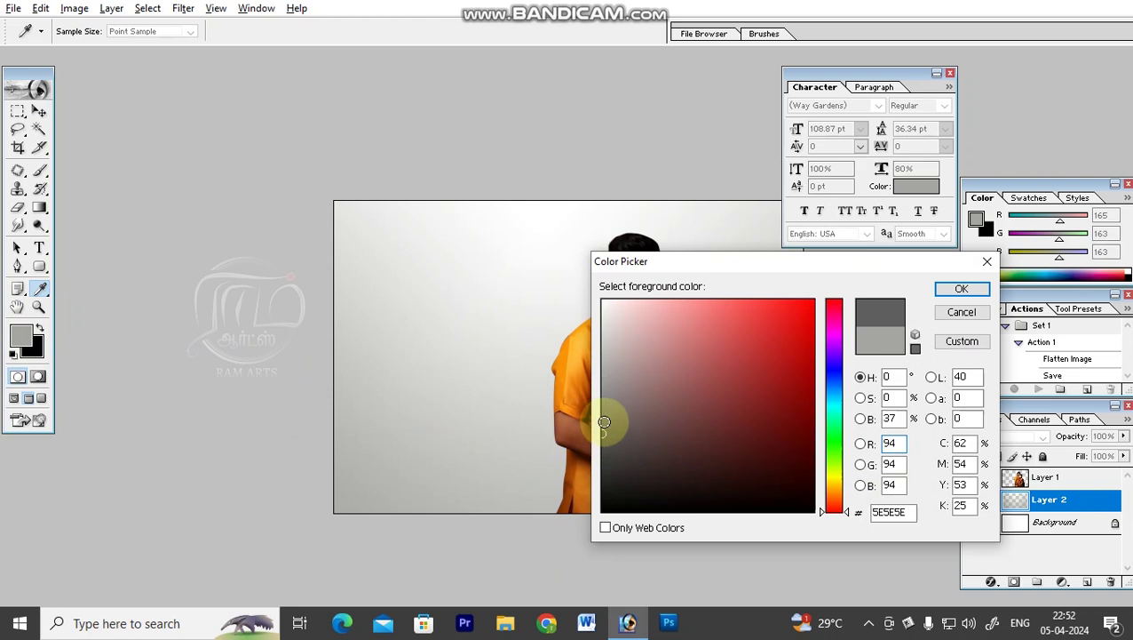
pyautogui.press('Return')
pyautogui.moveTo(300, 547); pyautogui.dragTo(561, 326)
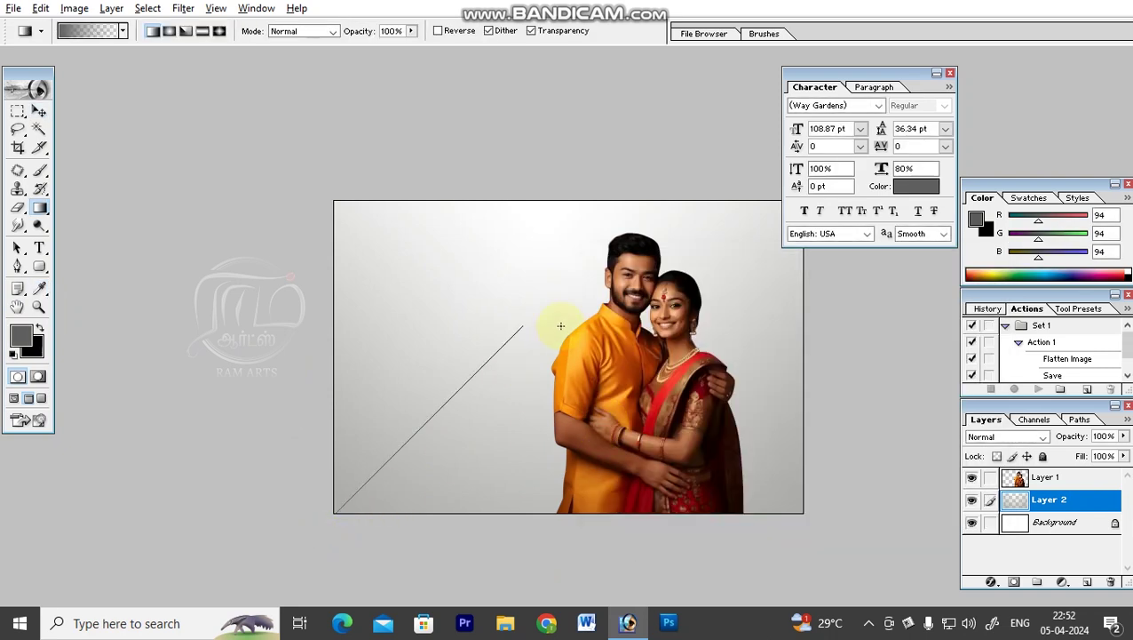
pyautogui.moveTo(490, 373); pyautogui.dragTo(490, 373)
pyautogui.moveTo(814, 556); pyautogui.dragTo(622, 359)
pyautogui.moveTo(544, 592); pyautogui.dragTo(527, 438)
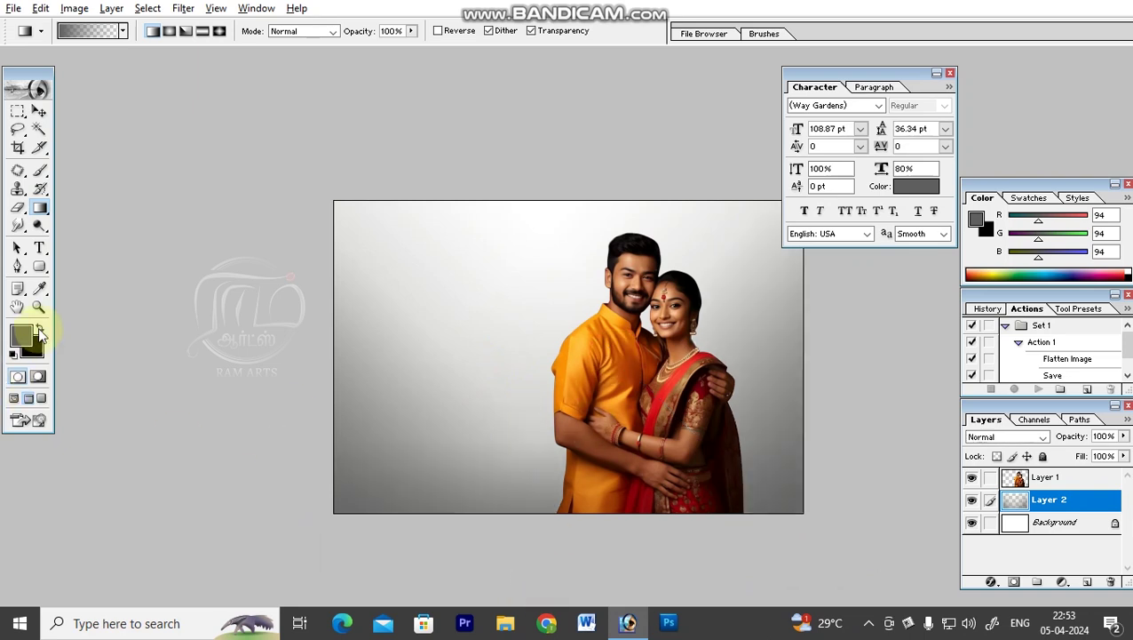
# Darken the lower corners and bottom edge of the background with gradients in near-black, RGB 33, 32, 32.
pyautogui.click(14, 339)
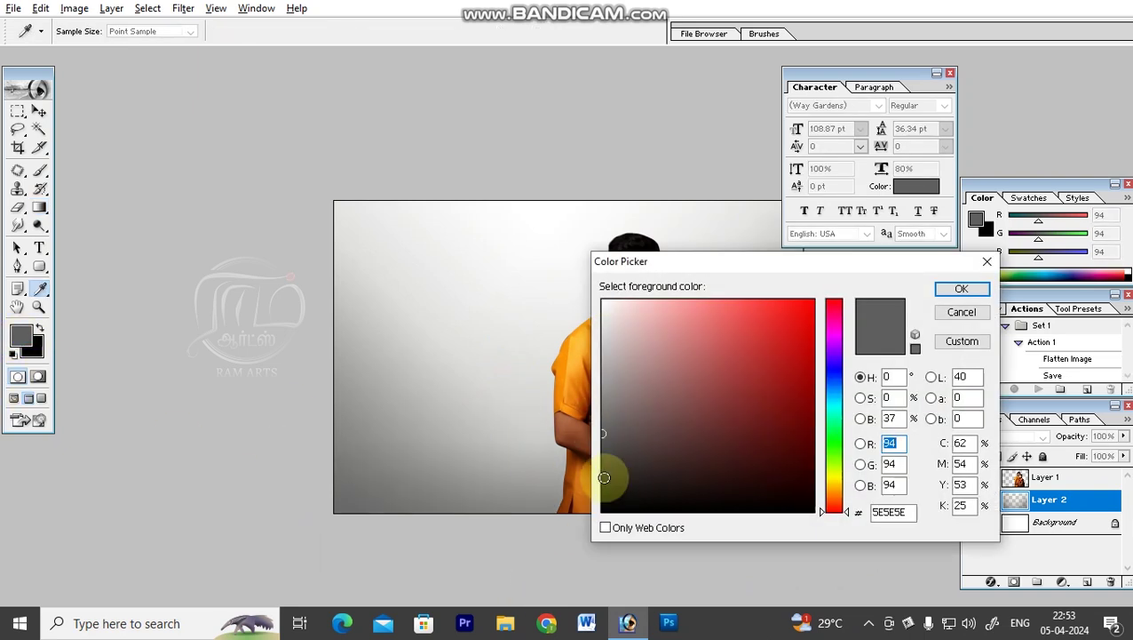
pyautogui.click(606, 484)
pyautogui.press('Return')
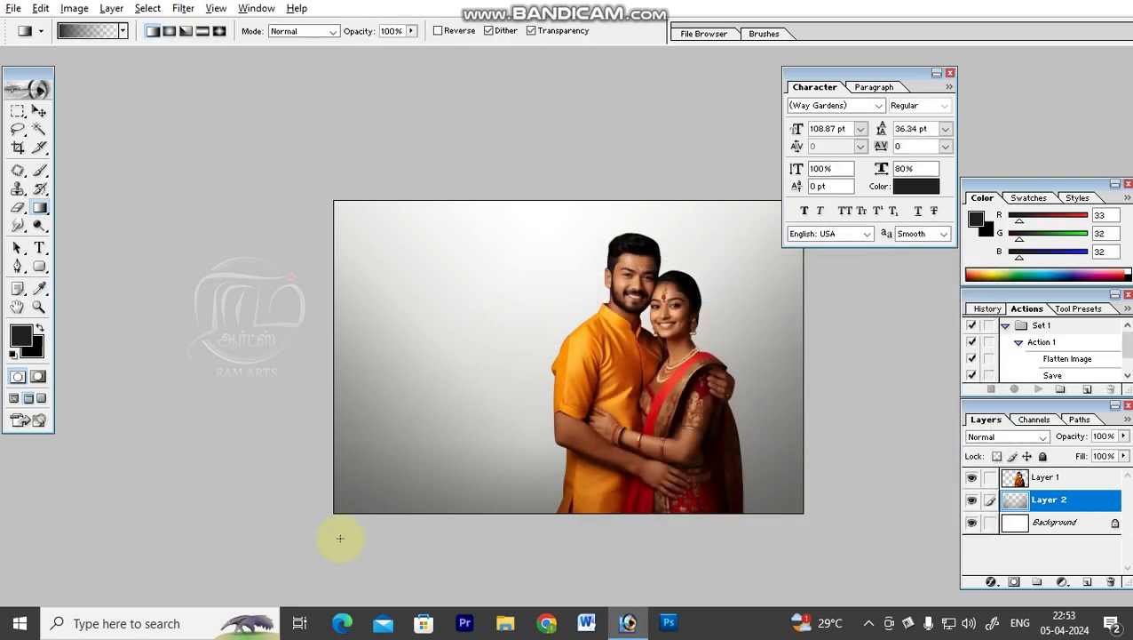
pyautogui.moveTo(269, 569); pyautogui.dragTo(487, 403)
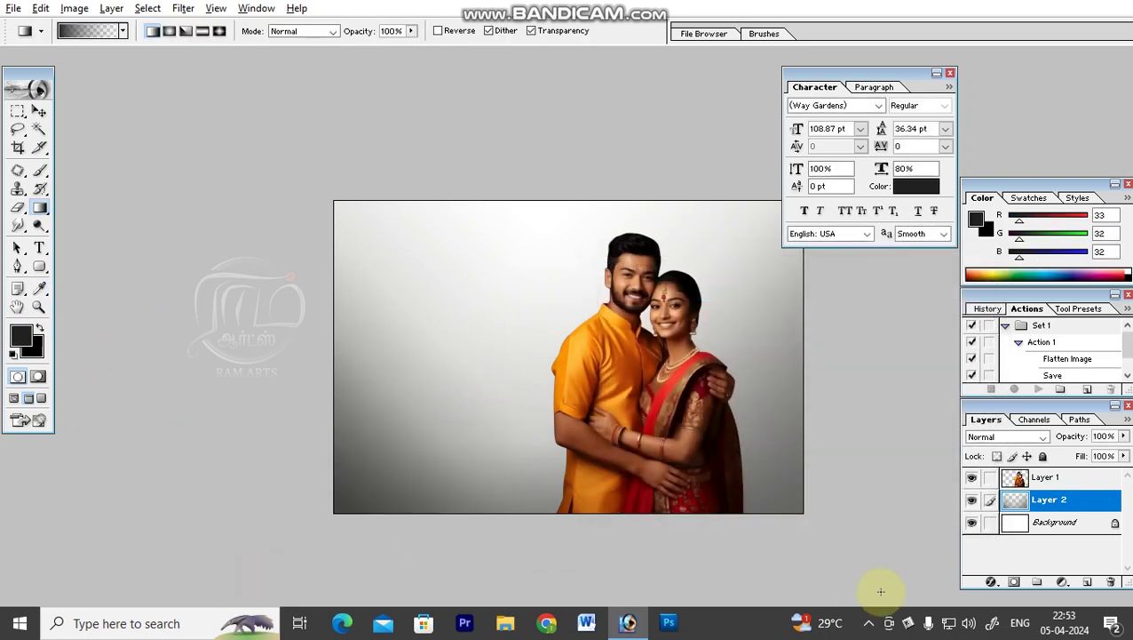
pyautogui.moveTo(876, 579); pyautogui.dragTo(601, 377)
pyautogui.moveTo(560, 598); pyautogui.dragTo(524, 413)
pyautogui.press('v')
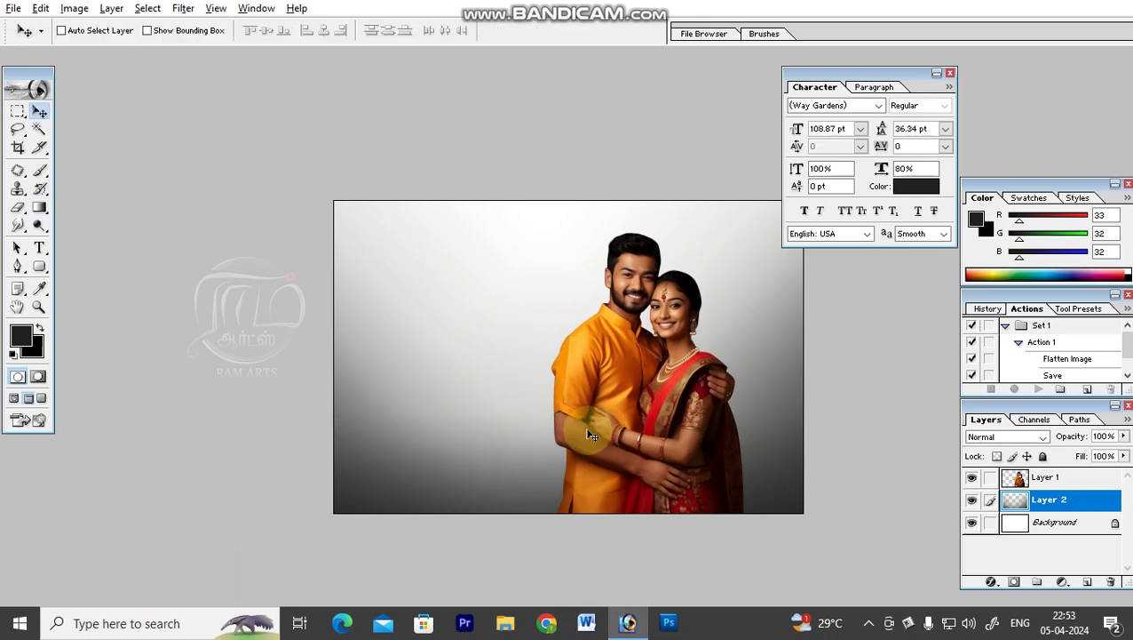
pyautogui.moveTo(616, 414); pyautogui.dragTo(553, 482)
pyautogui.hotkey('ctrl', 'z')
# Select the couple layer and raise its brightness to +6 and contrast to +11.
pyautogui.rightClick(594, 339)
pyautogui.click(607, 359)
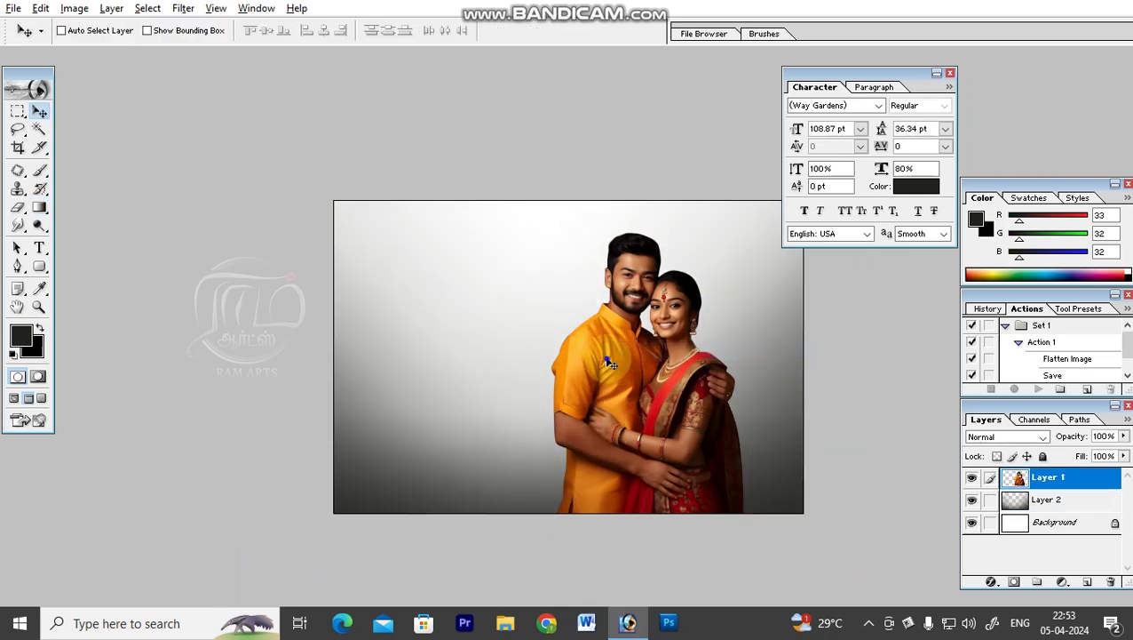
pyautogui.rightClick(625, 371)
pyautogui.click(641, 384)
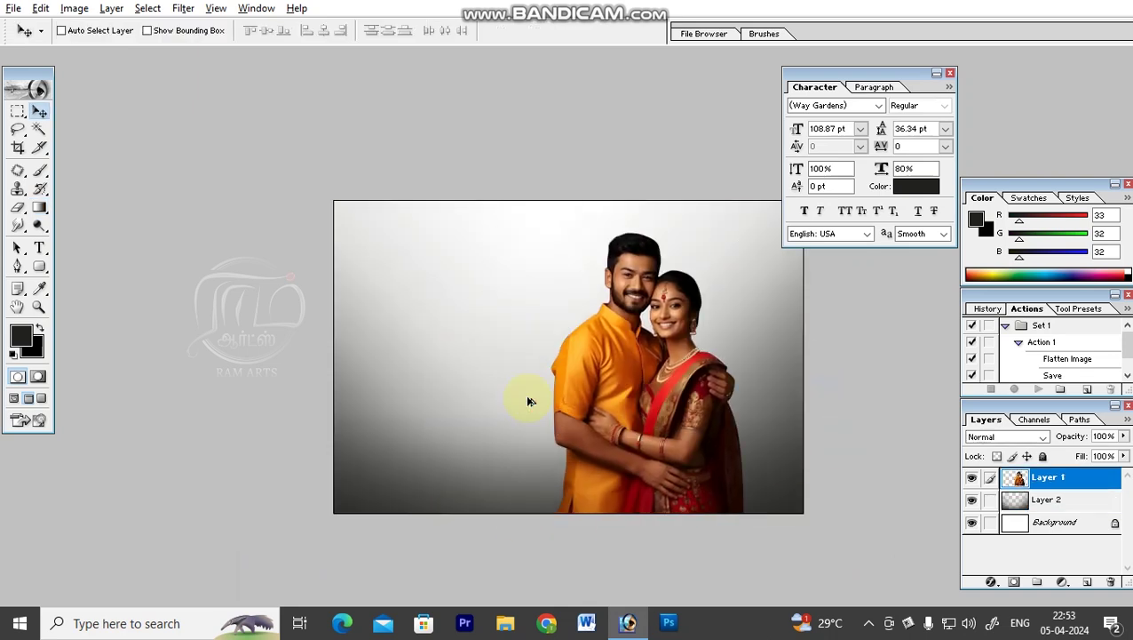
pyautogui.hotkey('alt', 'i')
pyautogui.press('a')
pyautogui.press('c')
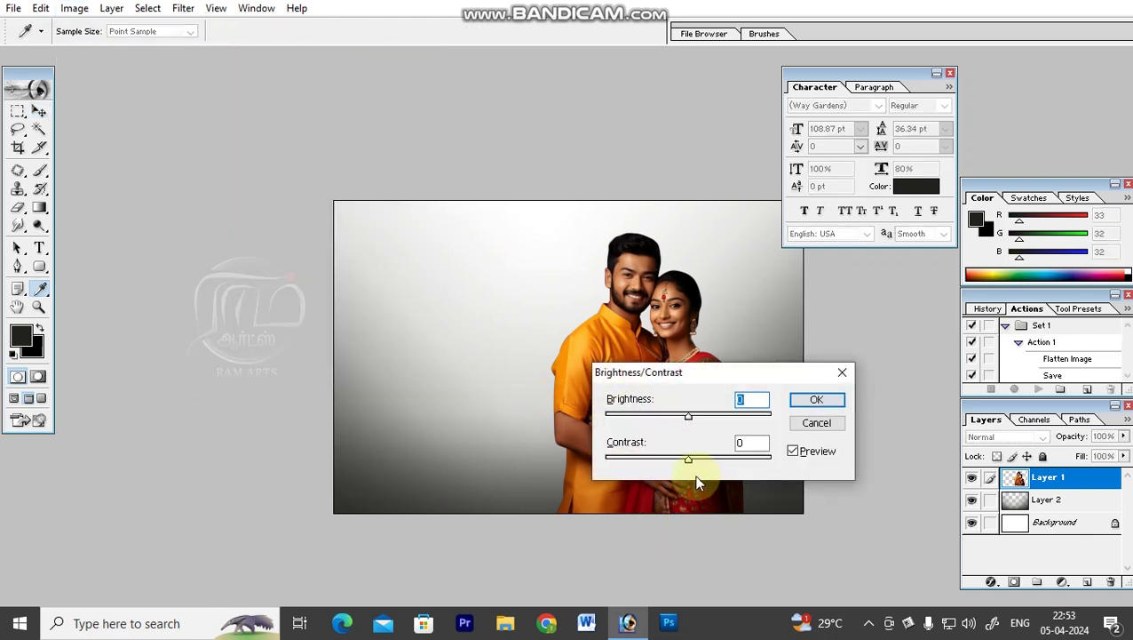
pyautogui.moveTo(691, 415); pyautogui.dragTo(694, 415)
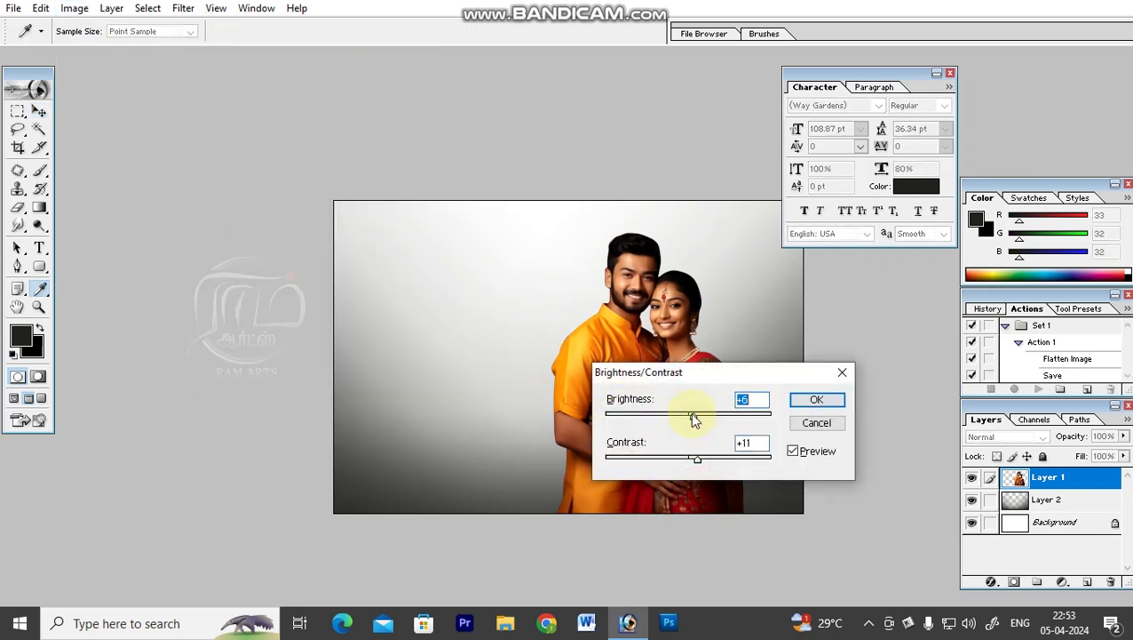
pyautogui.press('Return')
# Add another new layer directly above the couple layer.
pyautogui.press('v')
pyautogui.moveTo(620, 426); pyautogui.dragTo(607, 426)
pyautogui.hotkey('ctrl', '0')
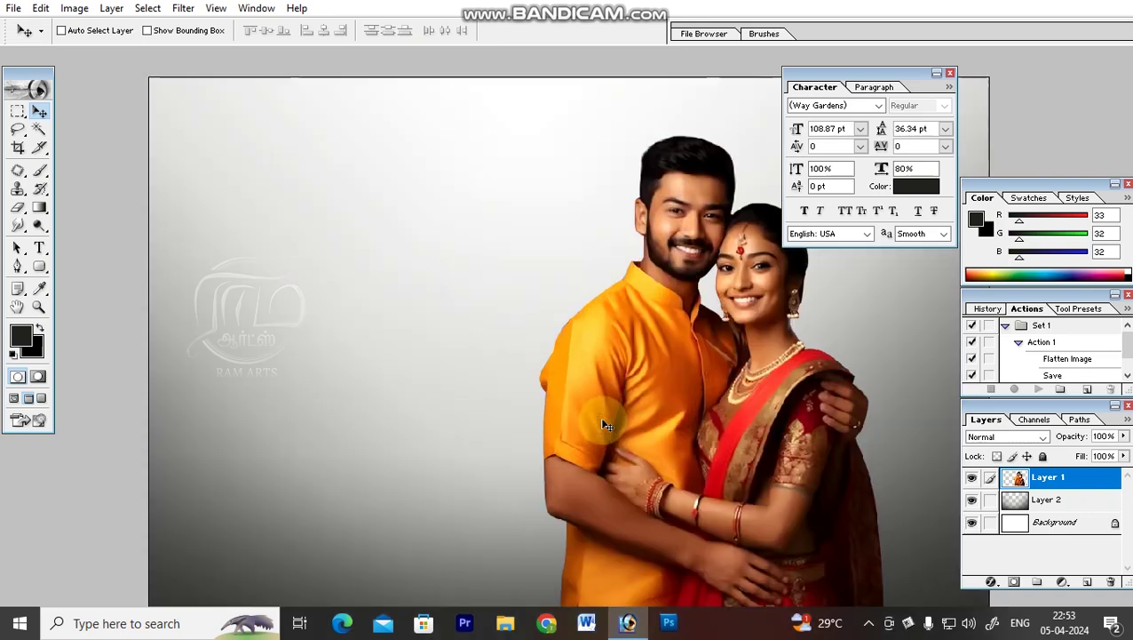
pyautogui.press('Tab')
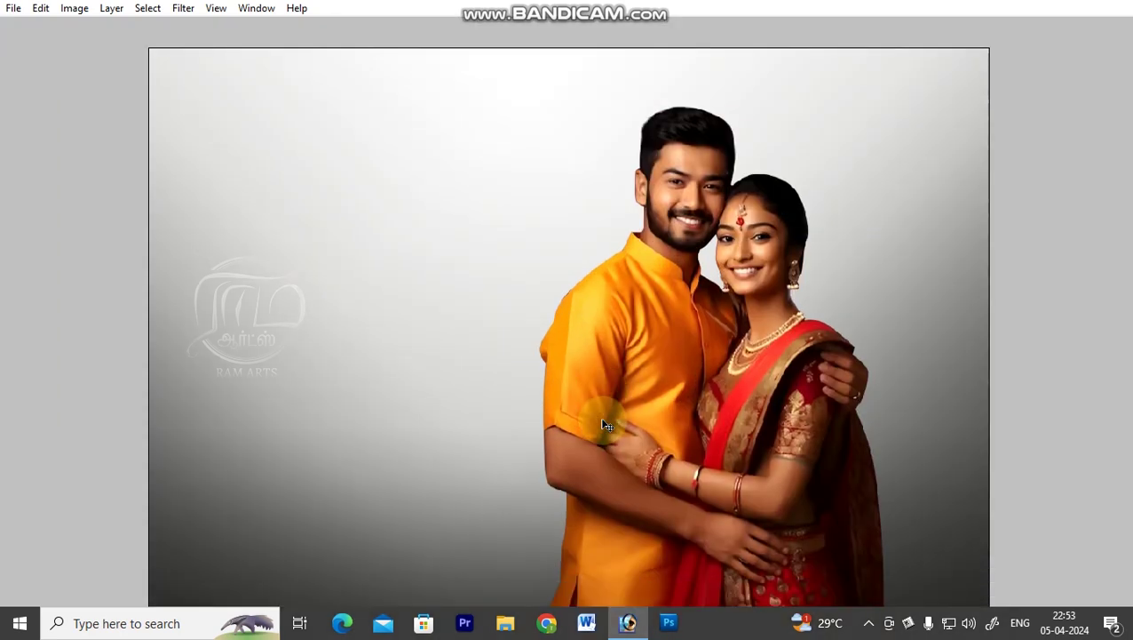
pyautogui.hotkey('ctrl', 'shift', 'n')
pyautogui.press('Return')
pyautogui.hotkey('ctrl', '-')
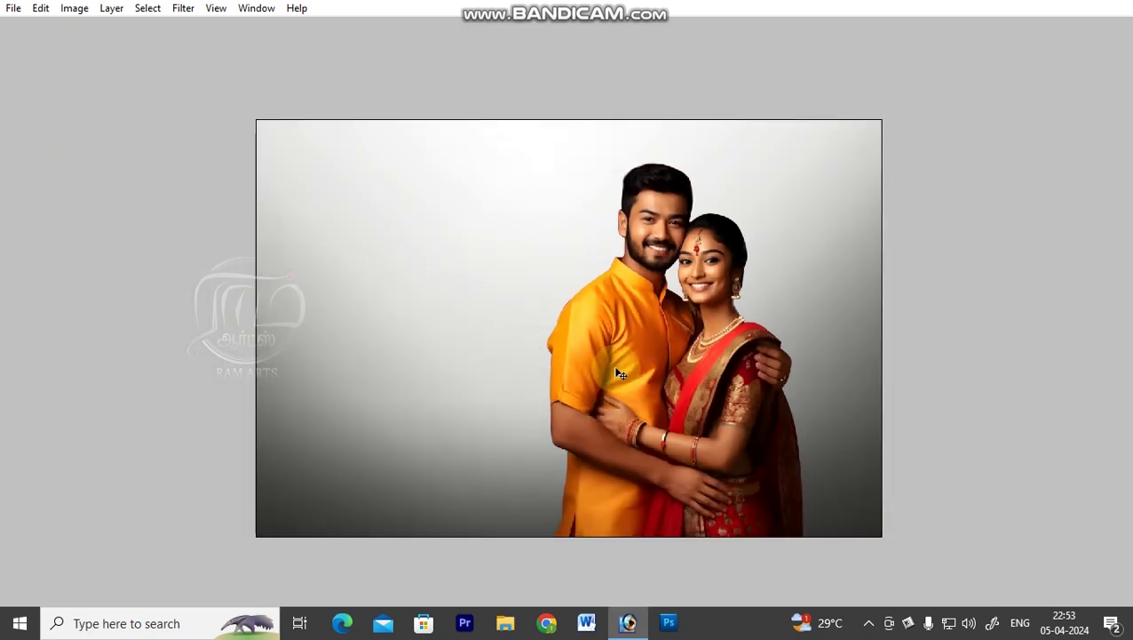
# Choose the Brush tool and enlarge its soft round tip to 2500 px.
pyautogui.press('b')
pyautogui.press('Tab')
pyautogui.press(']')
pyautogui.press(']')
pyautogui.press(']')
pyautogui.press(']')
pyautogui.press(']')
pyautogui.press(']')
pyautogui.press(']')
pyautogui.press(']')
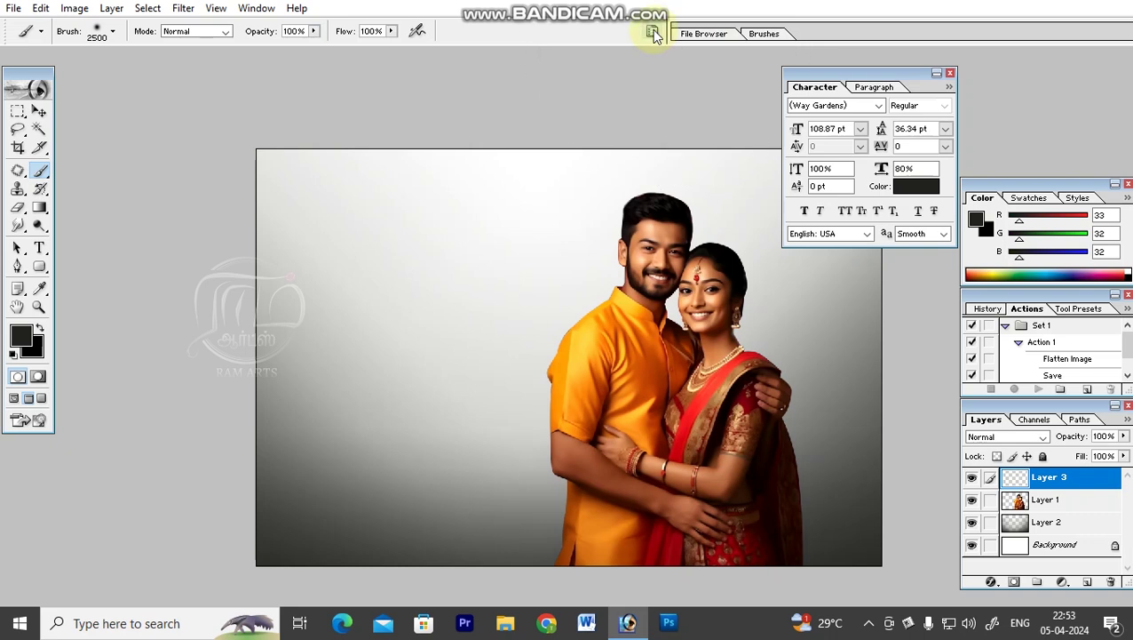
pyautogui.click(653, 33)
pyautogui.click(785, 73)
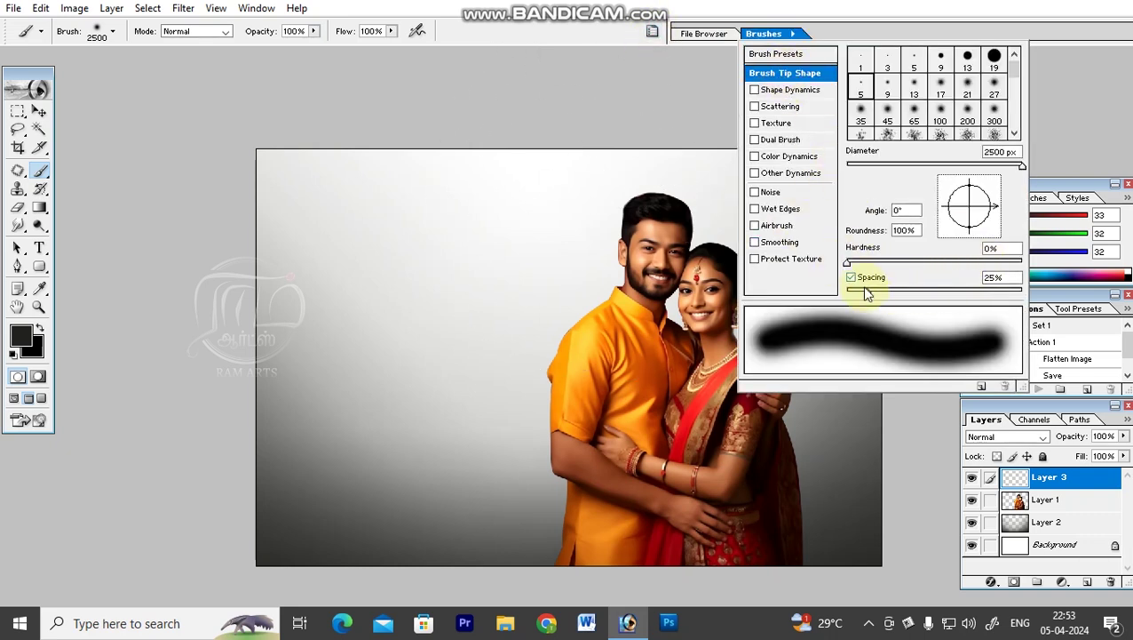
pyautogui.click(574, 316)
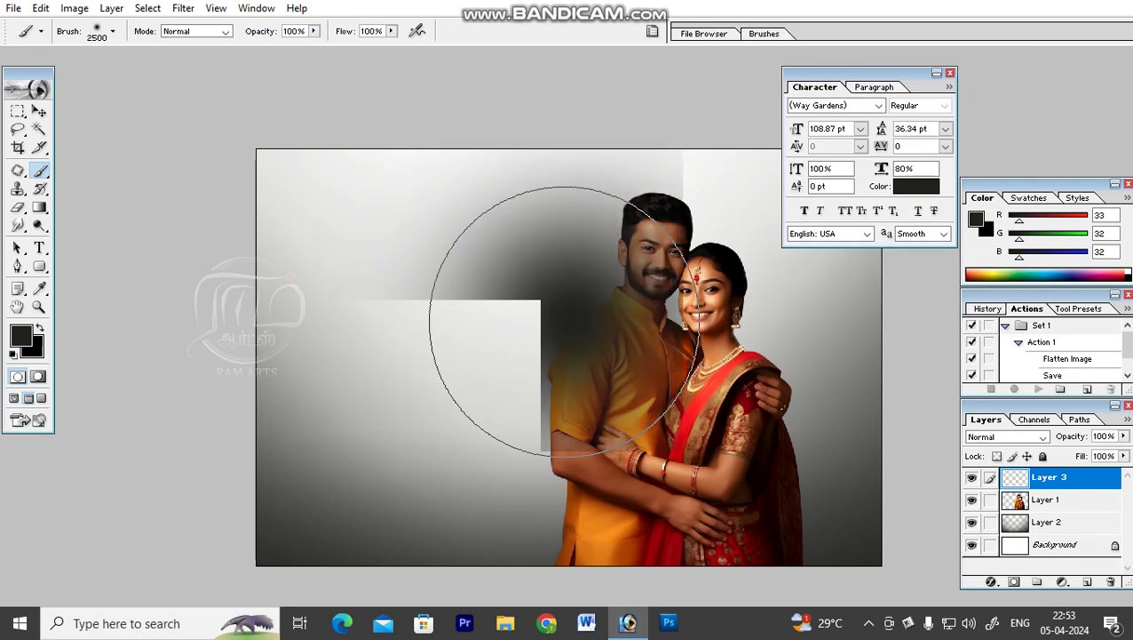
pyautogui.hotkey('ctrl', 'z')
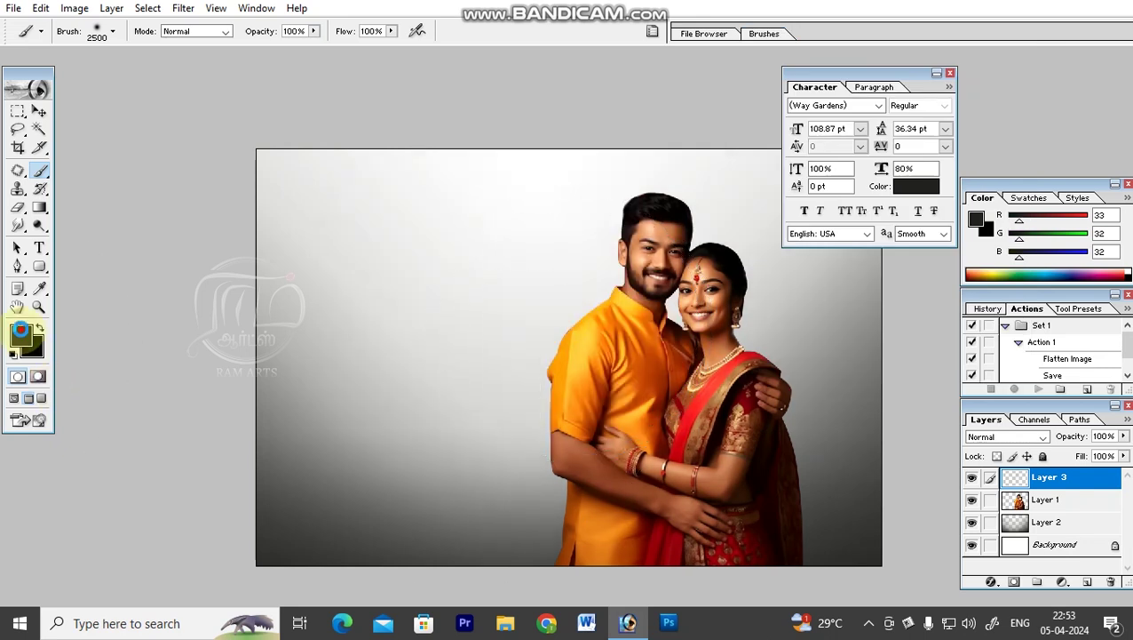
# Set the foreground colour to bright sky blue, RGB 46, 191, 251, for painting with the large brush.
pyautogui.click(21, 335)
pyautogui.moveTo(681, 389); pyautogui.dragTo(6, 8)
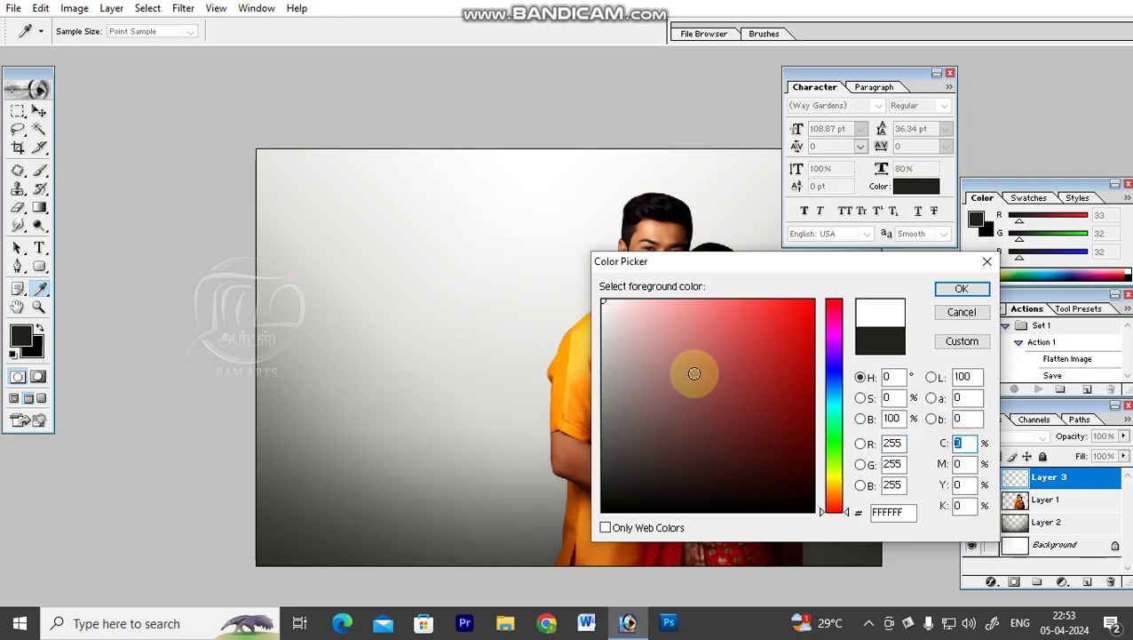
pyautogui.click(834, 396)
pyautogui.moveTo(766, 289)
pyautogui.mouseDown()
pyautogui.moveTo(760, 298)
pyautogui.moveTo(768, 293)
pyautogui.mouseUp()
pyautogui.press('Return')
pyautogui.press('b')
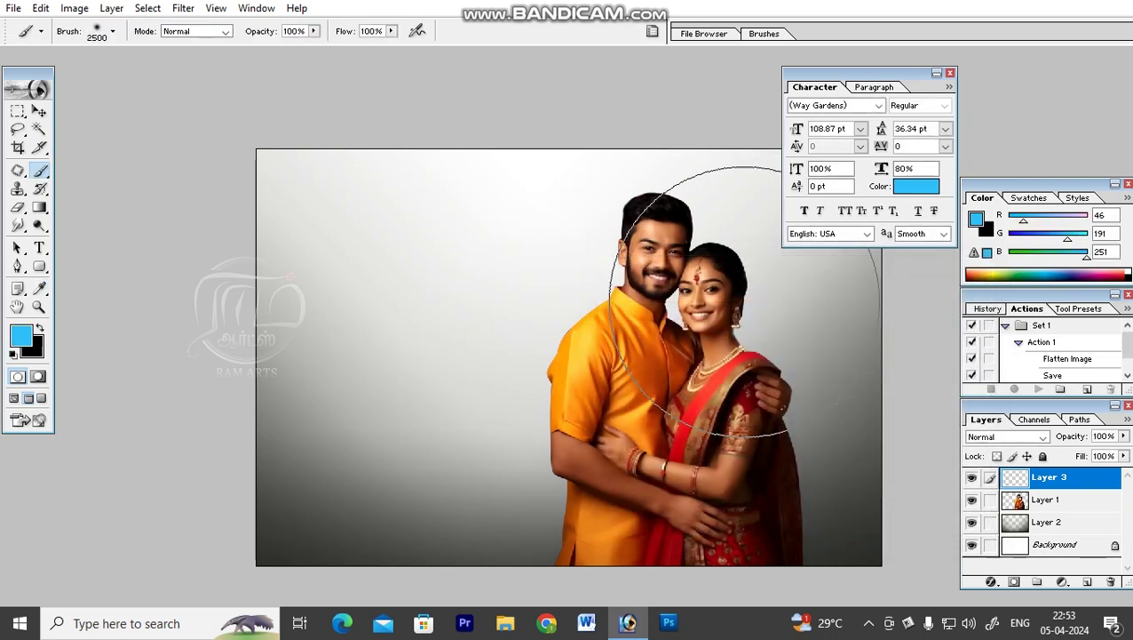
# Dab a sky-blue glow over the man's chest with a 2100 px brush, and move its layer beneath the couple layer.
pyautogui.press('[')
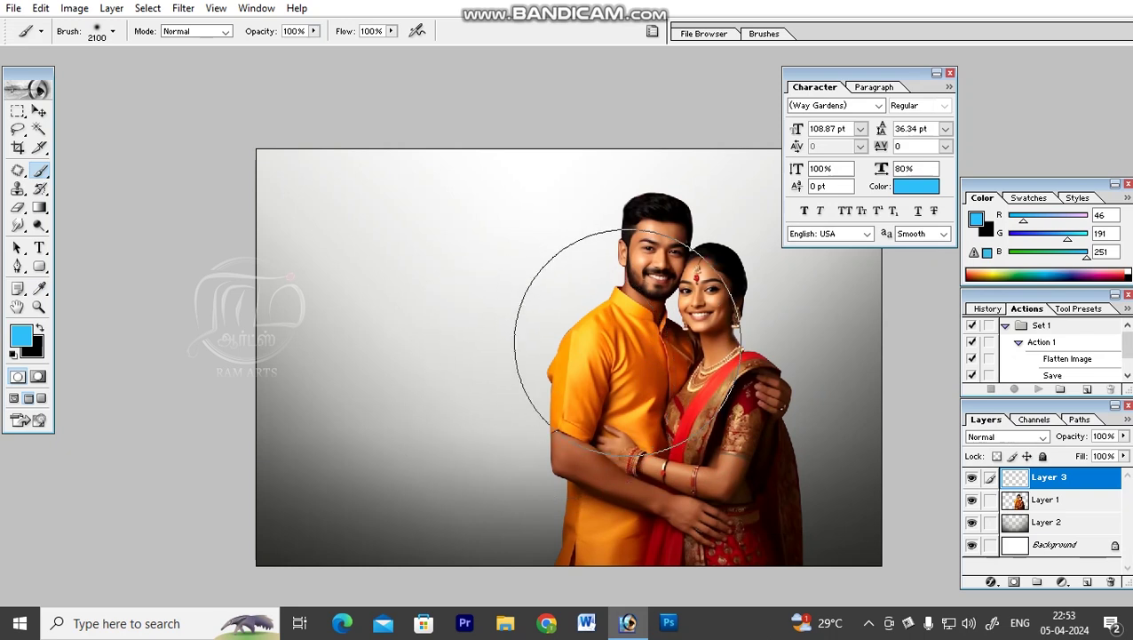
pyautogui.click(626, 345)
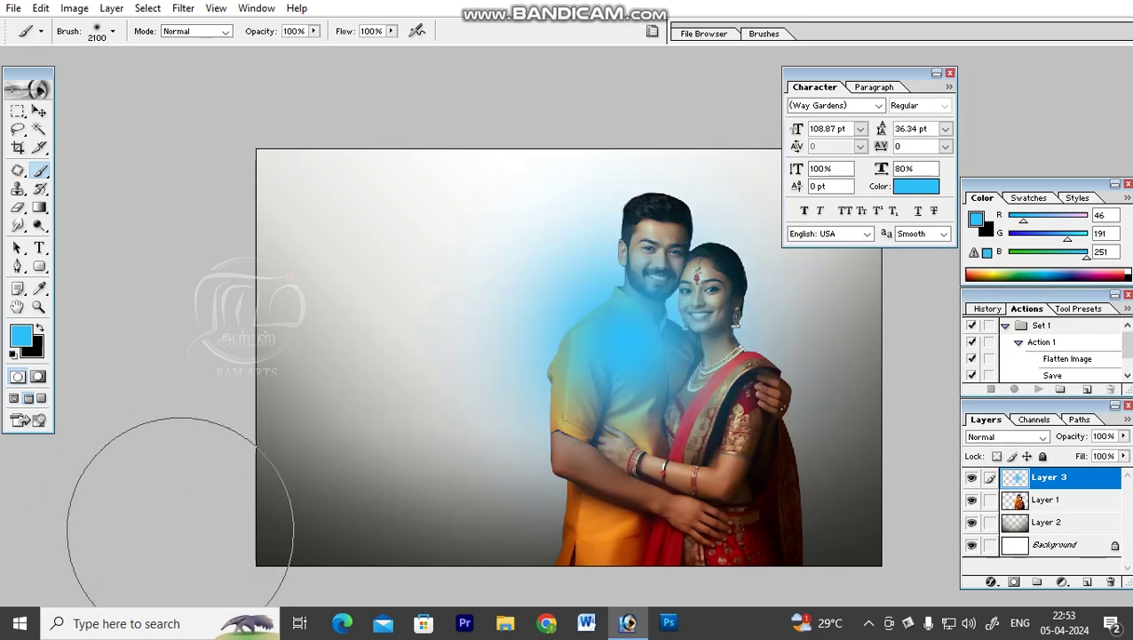
pyautogui.press('v')
pyautogui.click(338, 494)
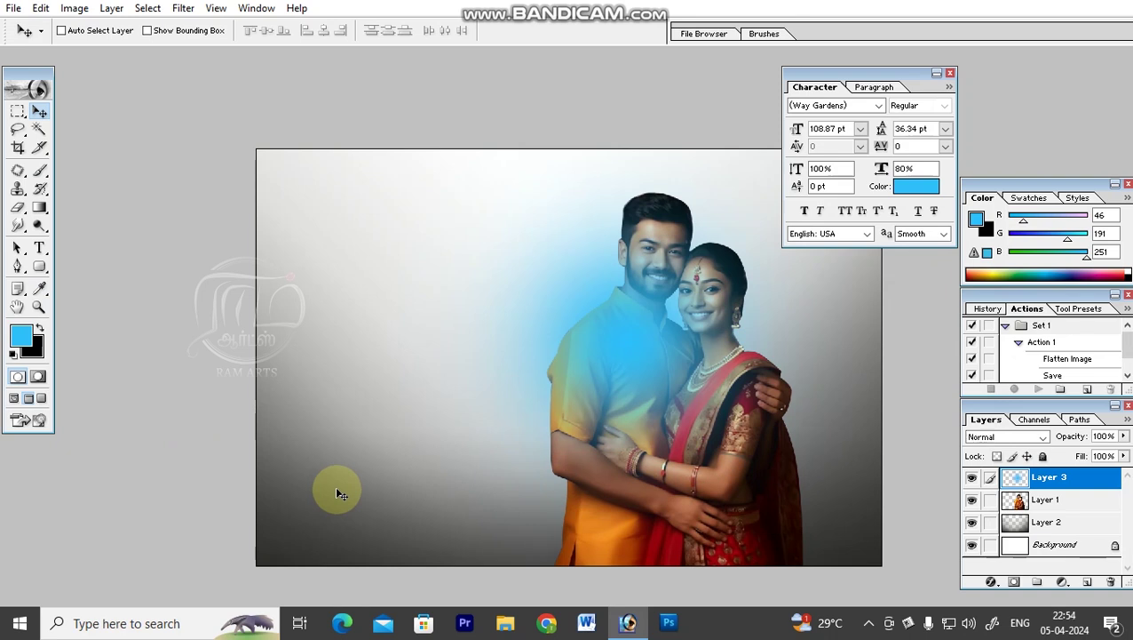
pyautogui.hotkey('ctrl', '[')
# Set the foreground colour to hot pink, RGB 250, 25, 142, for brush painting.
pyautogui.press('b')
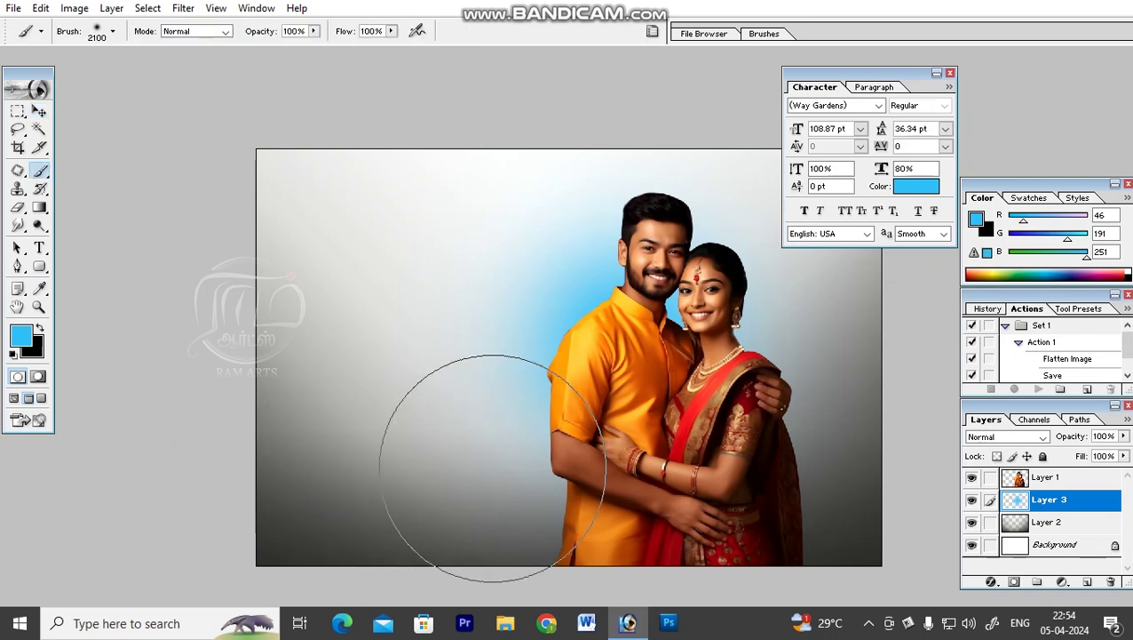
pyautogui.click(14, 336)
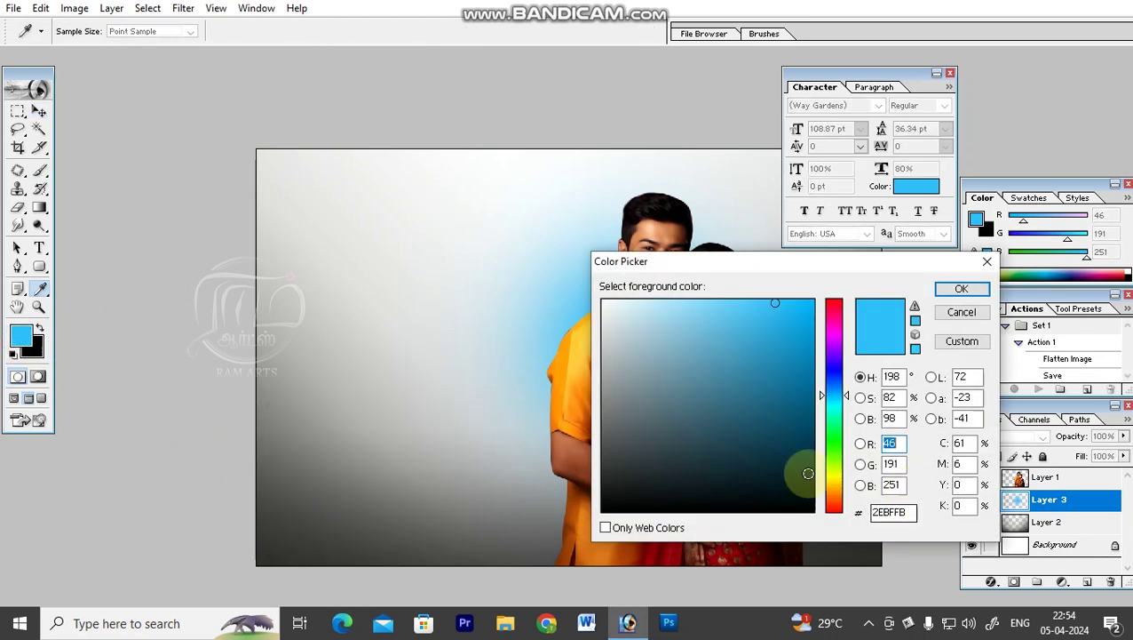
pyautogui.click(834, 317)
pyautogui.click(793, 304)
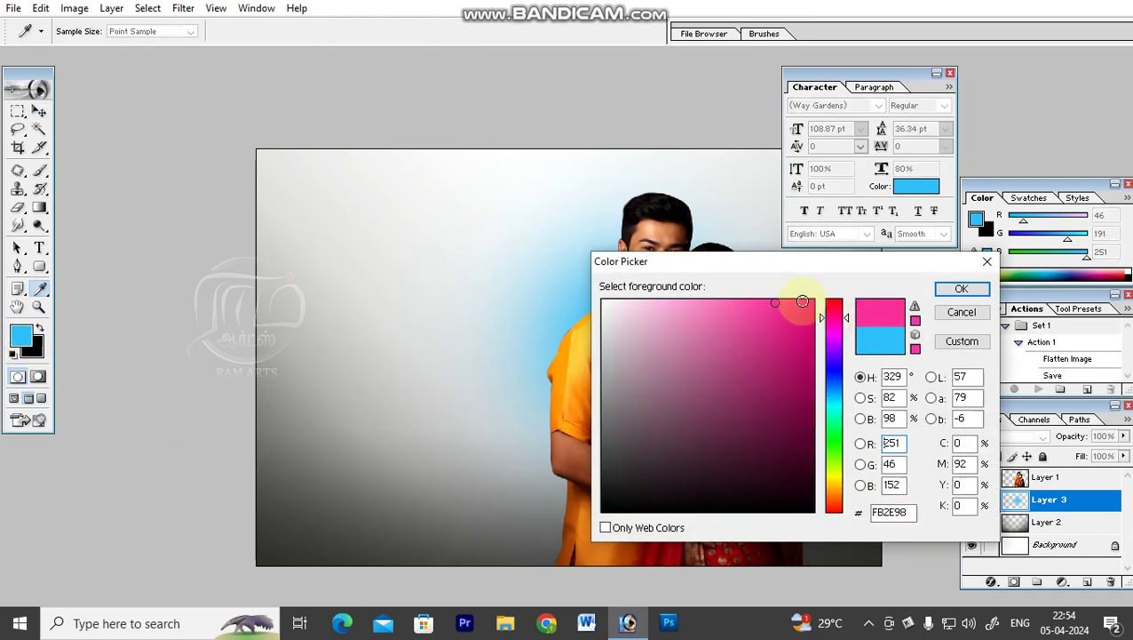
pyautogui.press('Return')
pyautogui.press('Tab')
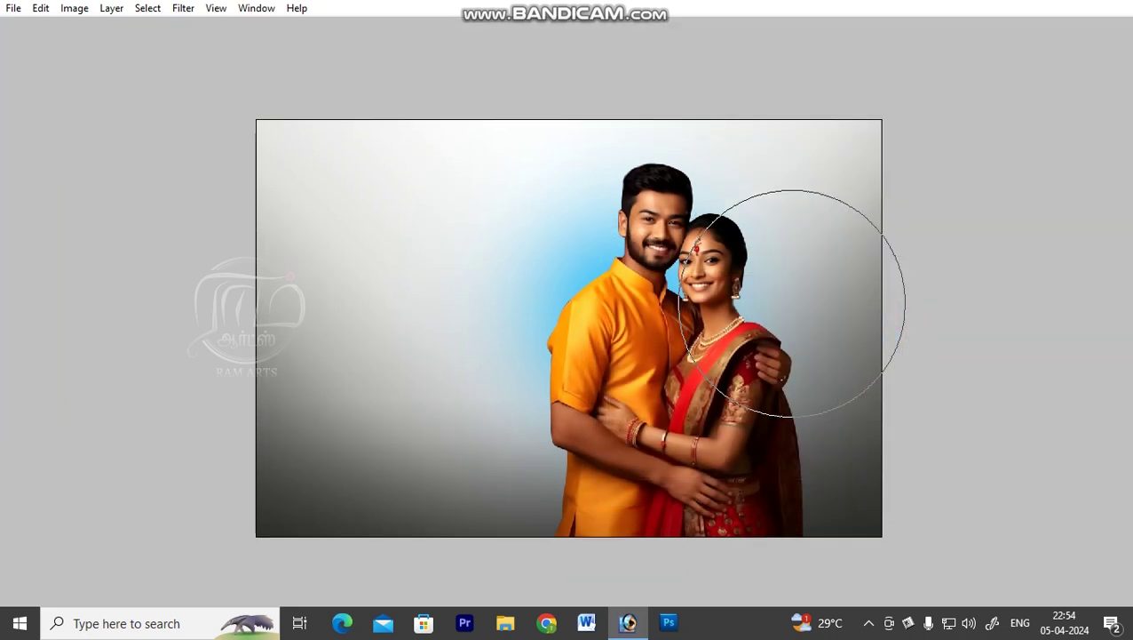
# Dab a pink glow behind the woman's shoulder with a slightly smaller soft brush.
pyautogui.press('[')
pyautogui.press('[')
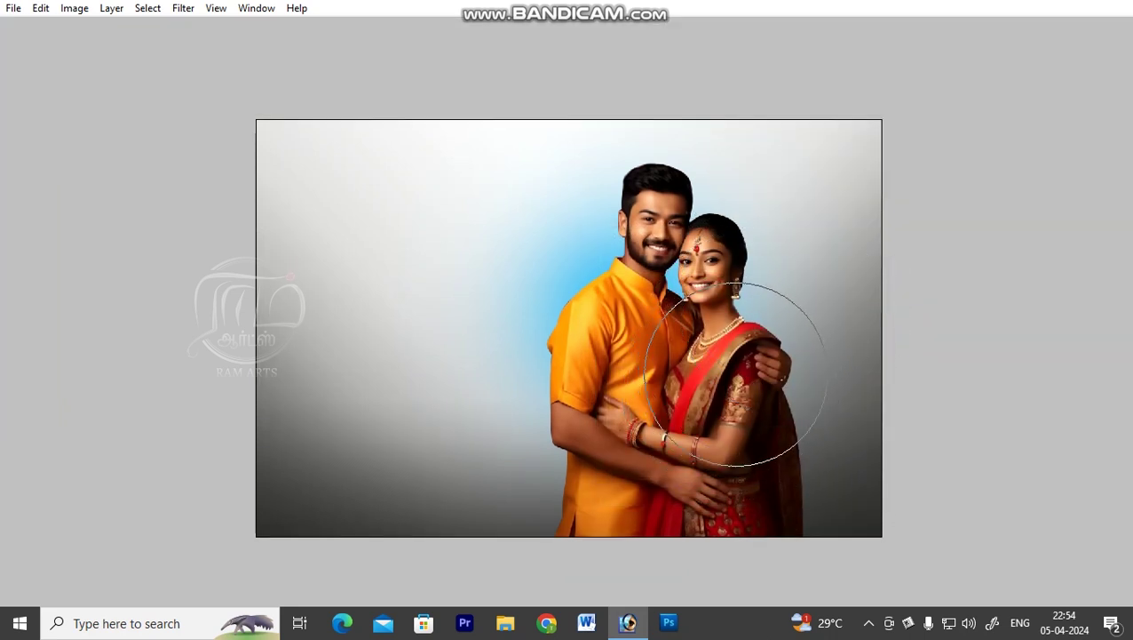
pyautogui.click(735, 365)
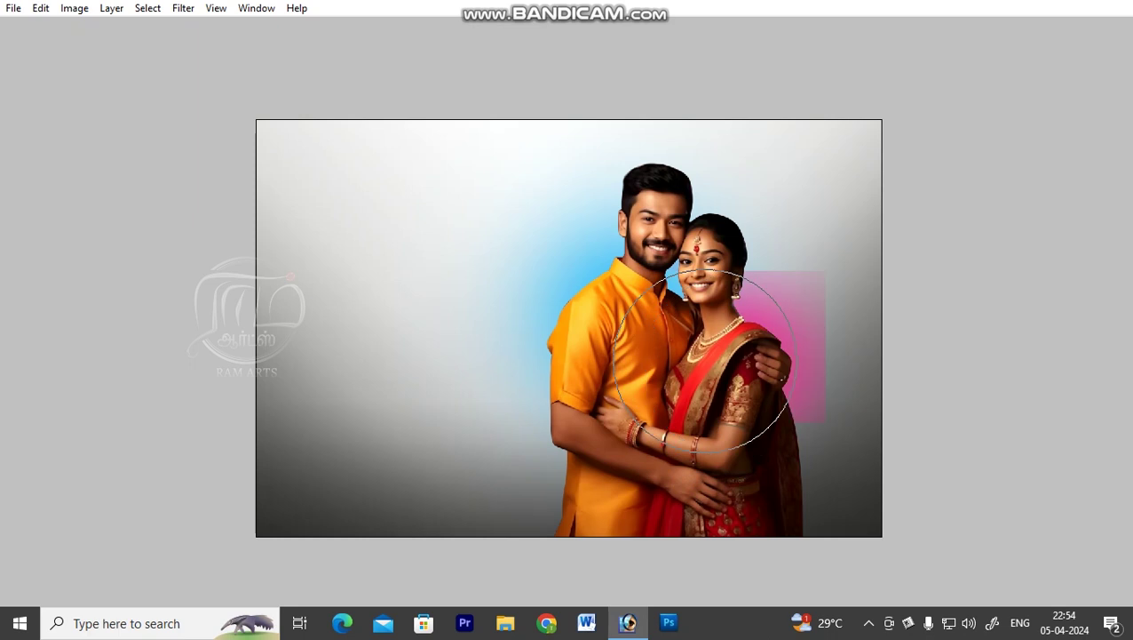
pyautogui.press('v')
pyautogui.moveTo(633, 277)
pyautogui.mouseDown()
pyautogui.moveTo(620, 348)
pyautogui.moveTo(646, 338)
pyautogui.mouseUp()
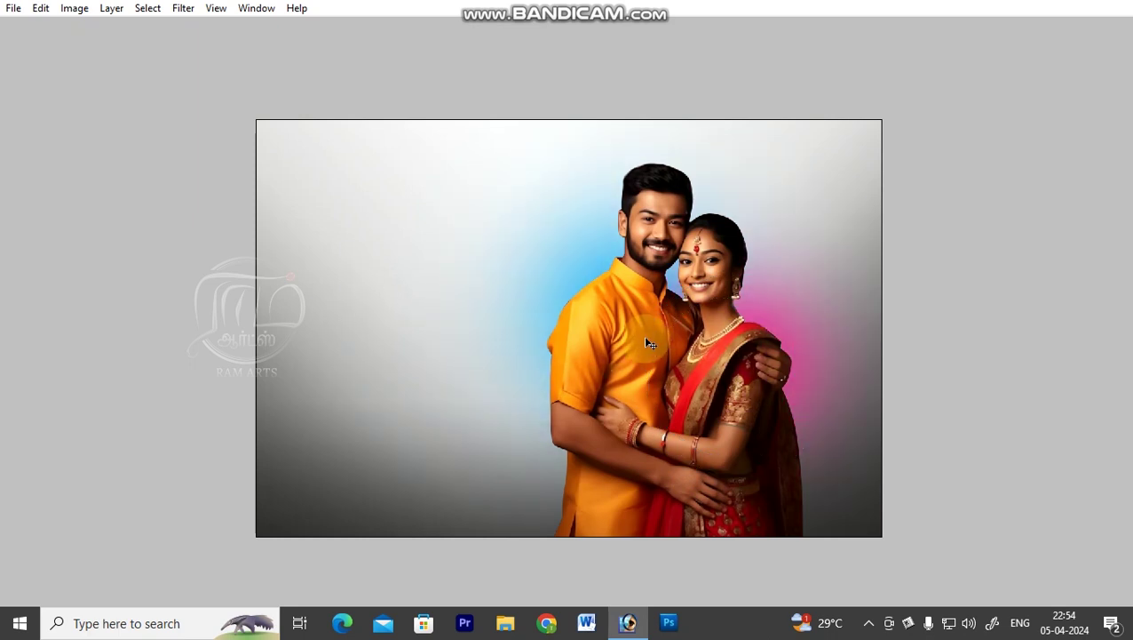
# Change the foreground colour to orange, RGB 250, 142, 25.
pyautogui.press('Tab')
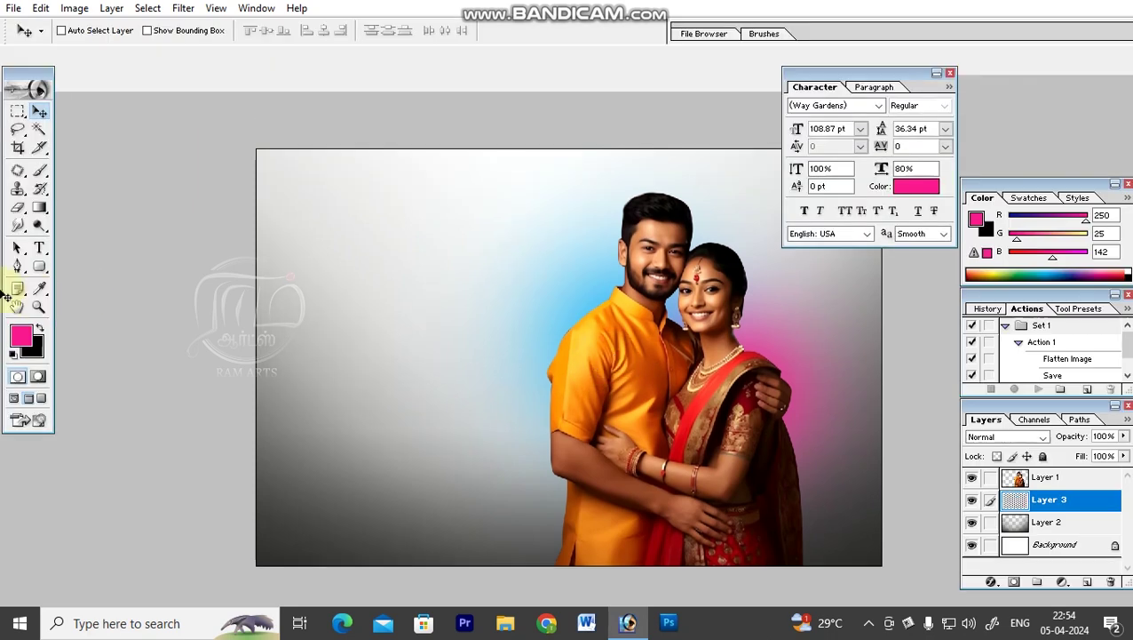
pyautogui.click(21, 335)
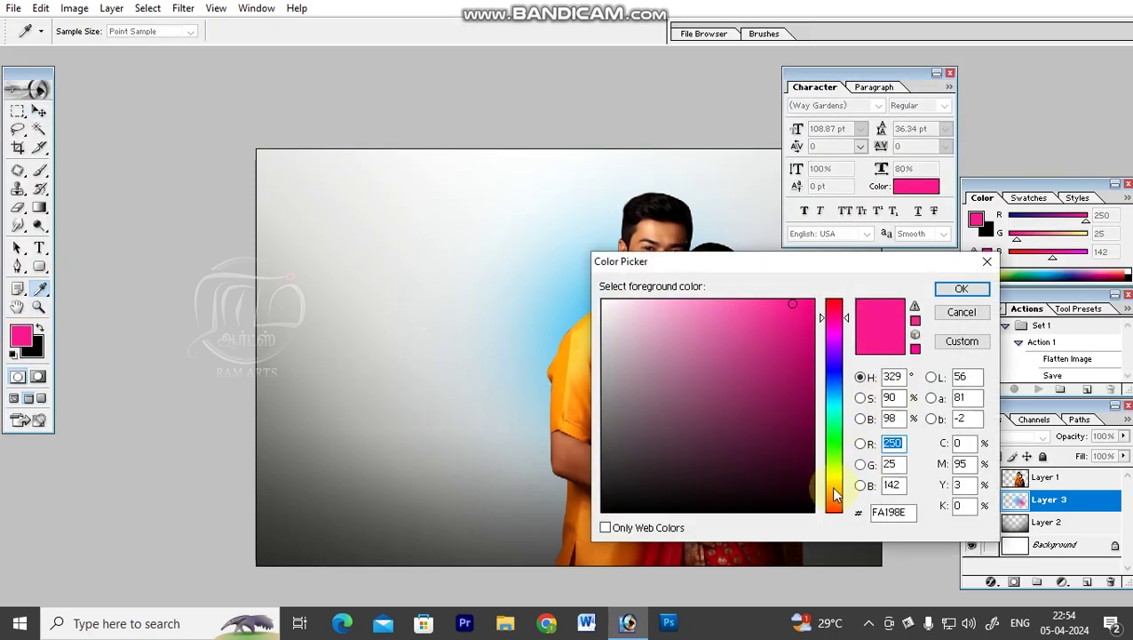
pyautogui.click(833, 494)
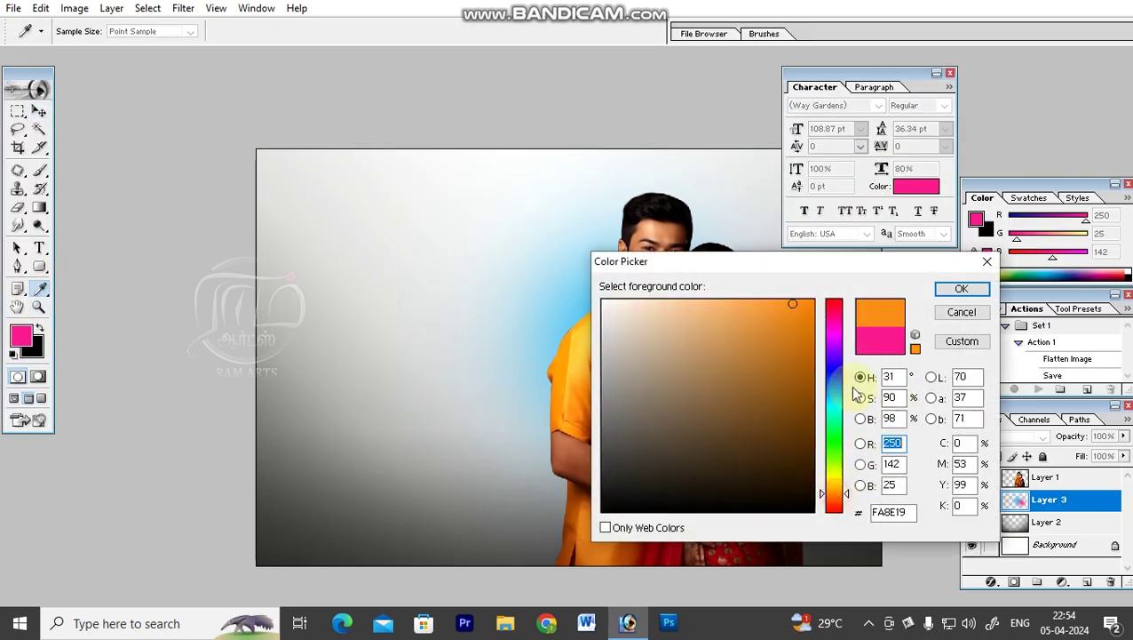
pyautogui.click(976, 293)
# Dab an orange glow behind the couple's heads with a 1600 px brush.
pyautogui.press('b')
pyautogui.press('[')
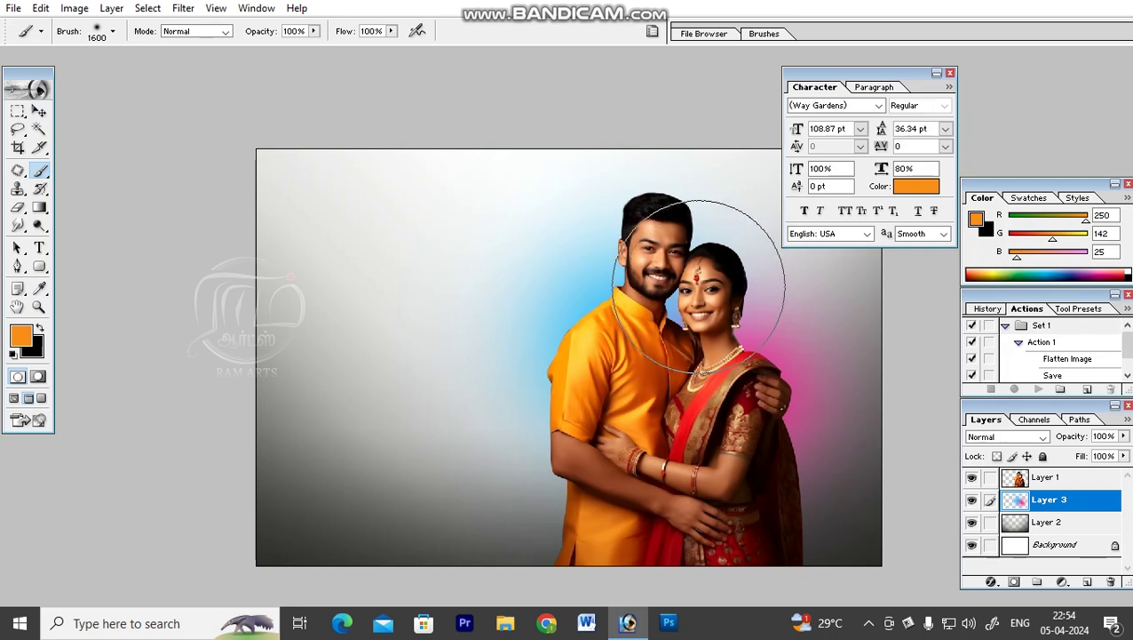
pyautogui.click(699, 283)
pyautogui.press('v')
pyautogui.moveTo(716, 356)
pyautogui.mouseDown()
pyautogui.moveTo(786, 338)
pyautogui.moveTo(506, 442)
pyautogui.mouseUp()
pyautogui.hotkey('ctrl', 'z')
# Pick dark blue, RGB 2, 76, 118, as the brush's foreground colour.
pyautogui.press('b')
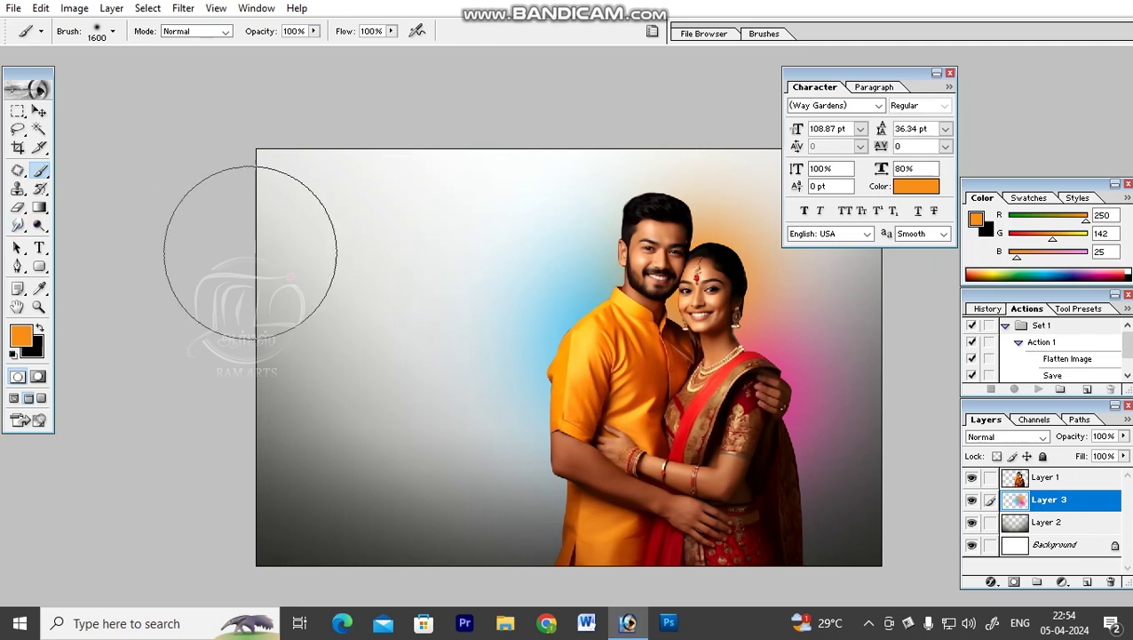
pyautogui.click(20, 335)
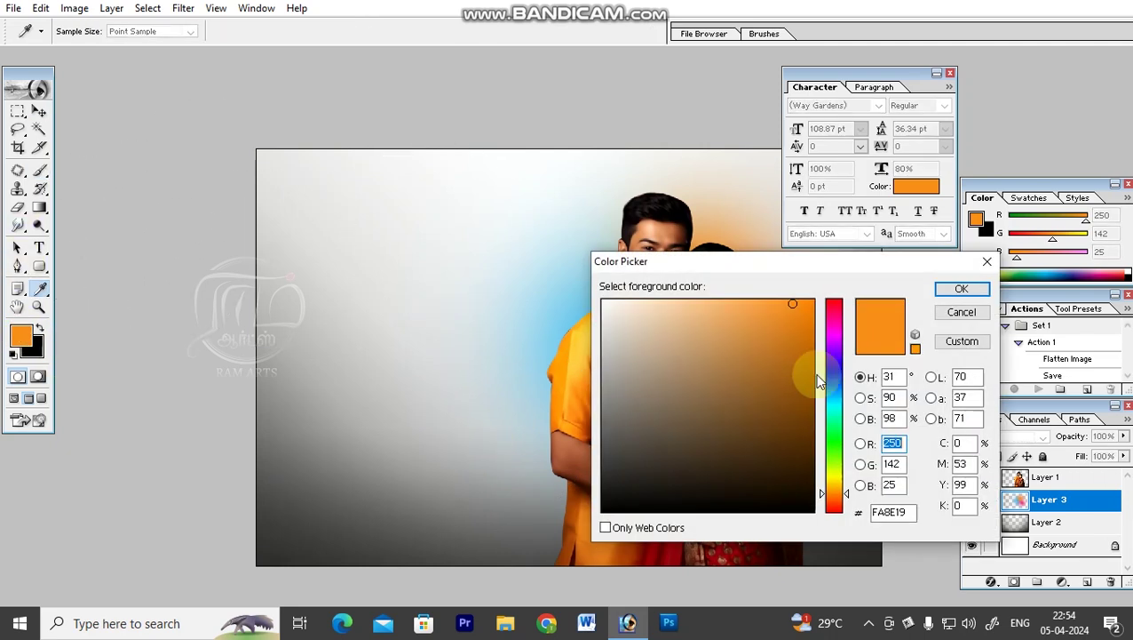
pyautogui.click(838, 409)
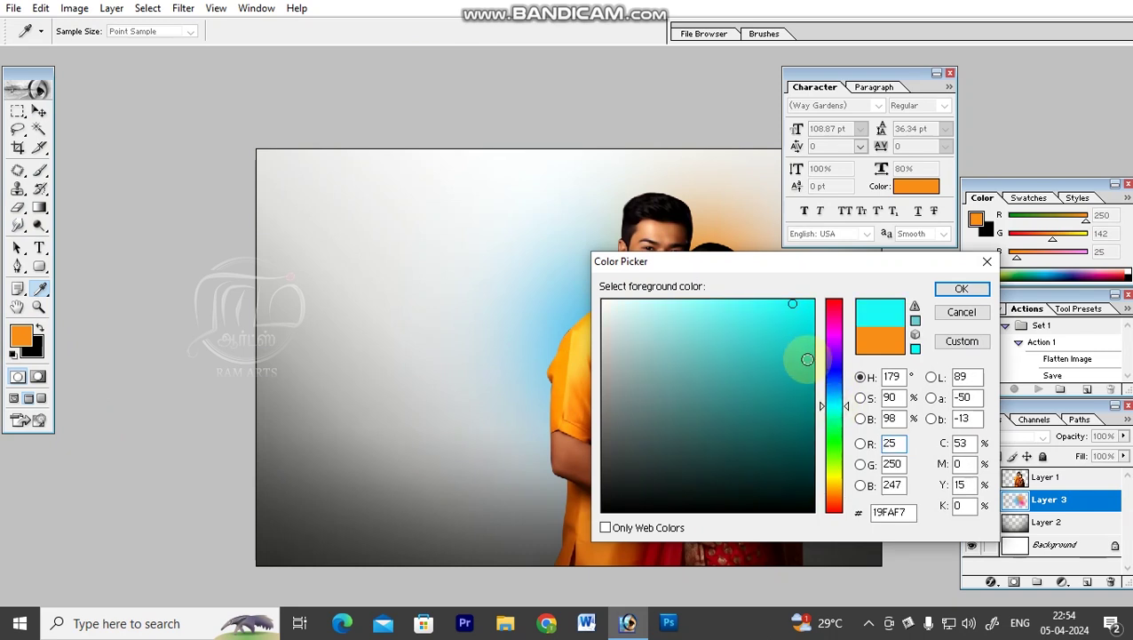
pyautogui.click(838, 395)
pyautogui.moveTo(793, 366)
pyautogui.mouseDown()
pyautogui.moveTo(805, 379)
pyautogui.moveTo(787, 407)
pyautogui.moveTo(810, 400)
pyautogui.moveTo(781, 397)
pyautogui.mouseUp()
pyautogui.press('Return')
# Shrink the soft brush and deepen the blue glow beside the man's shoulder with a dark blue dab.
pyautogui.hotkey('ctrl', 'space')
pyautogui.keyDown('ctrl'); pyautogui.click(617, 312); pyautogui.keyUp('ctrl')
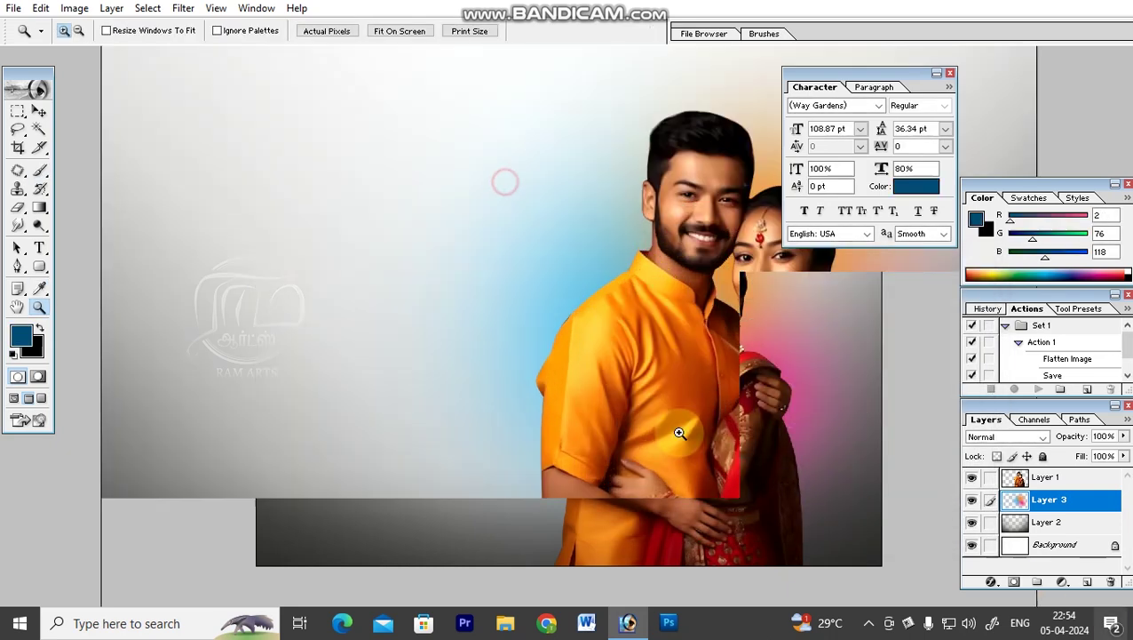
pyautogui.press('Tab')
pyautogui.press('[')
pyautogui.press('[')
pyautogui.press('[')
pyautogui.press('[')
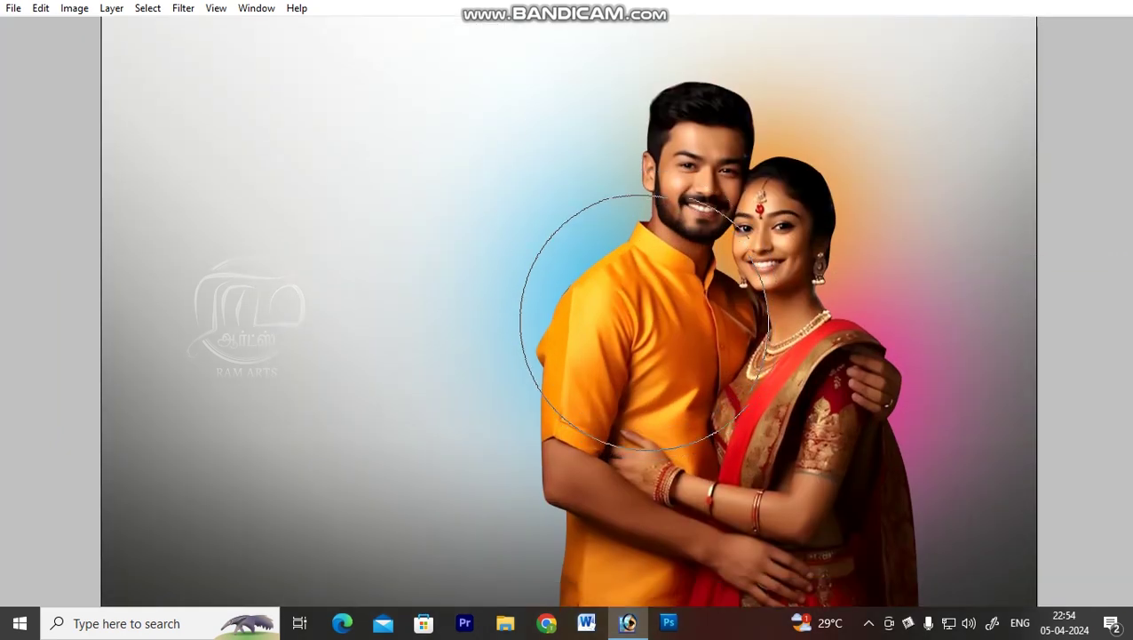
pyautogui.press('[')
pyautogui.press('[')
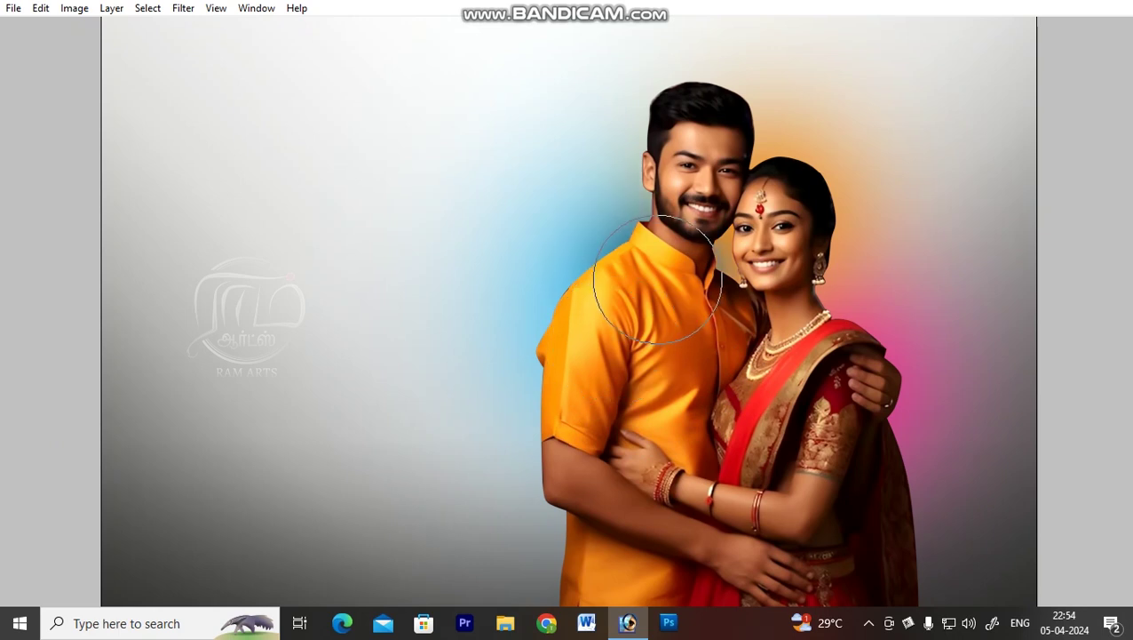
# Switch the foreground colour to dark magenta and dab it into the pink glow behind the woman's shoulder.
pyautogui.press('Tab')
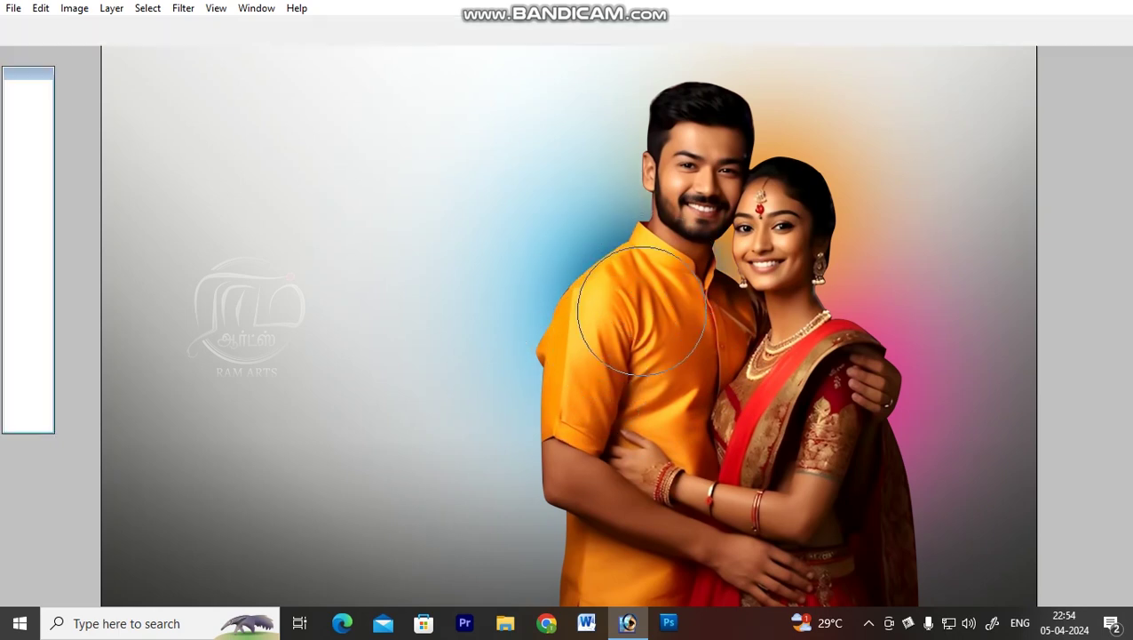
pyautogui.click(28, 330)
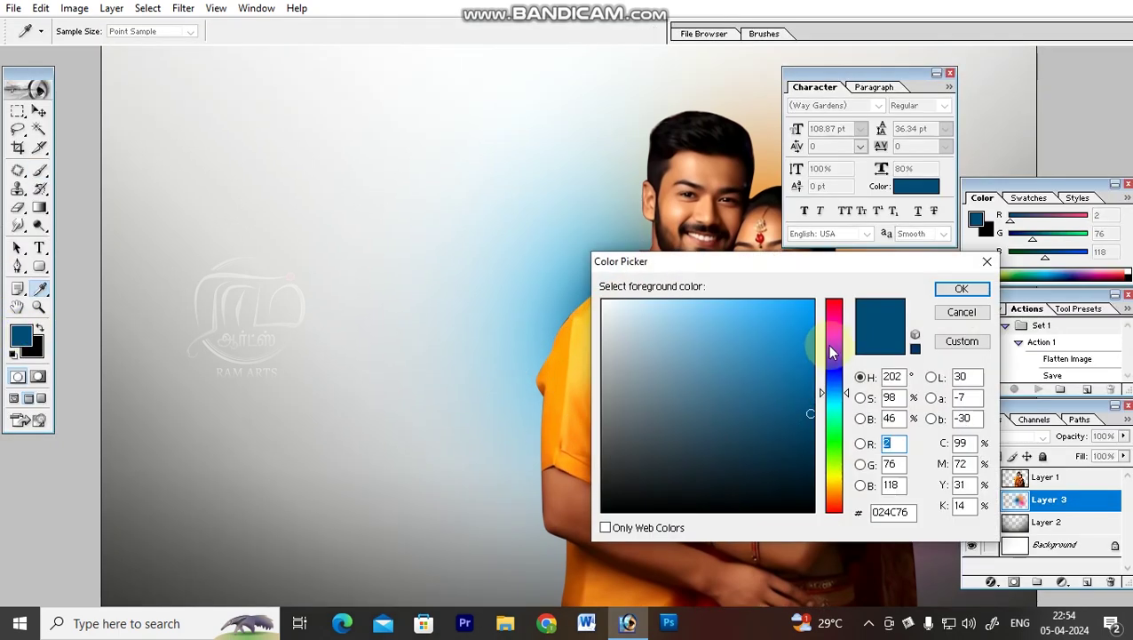
pyautogui.click(835, 335)
pyautogui.press('Return')
pyautogui.press('Tab')
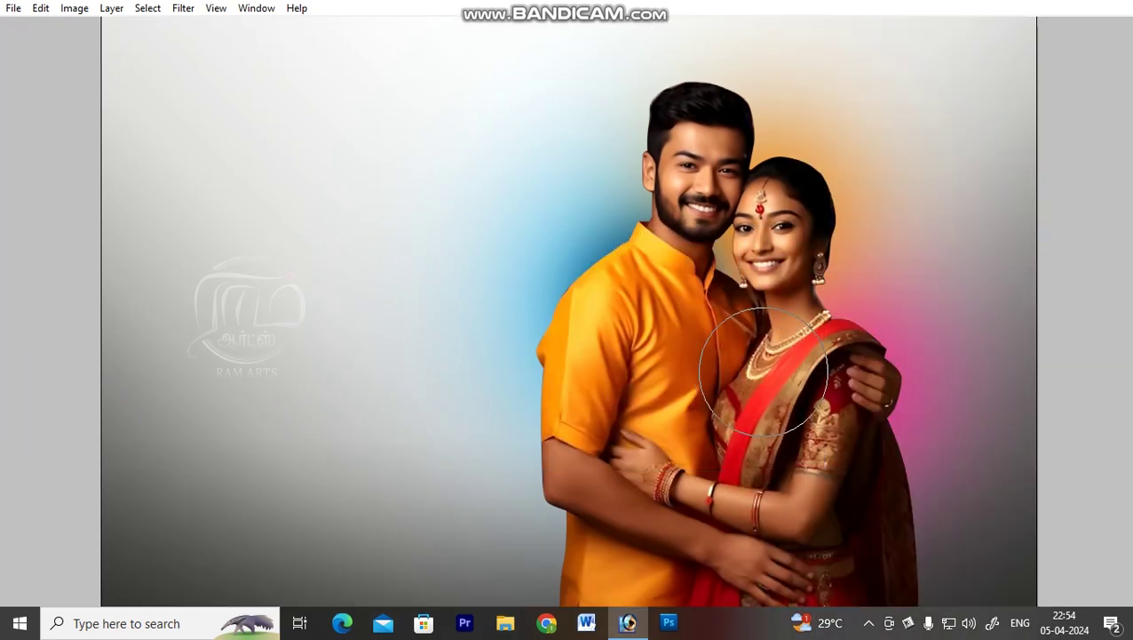
pyautogui.click(856, 398)
pyautogui.click(842, 364)
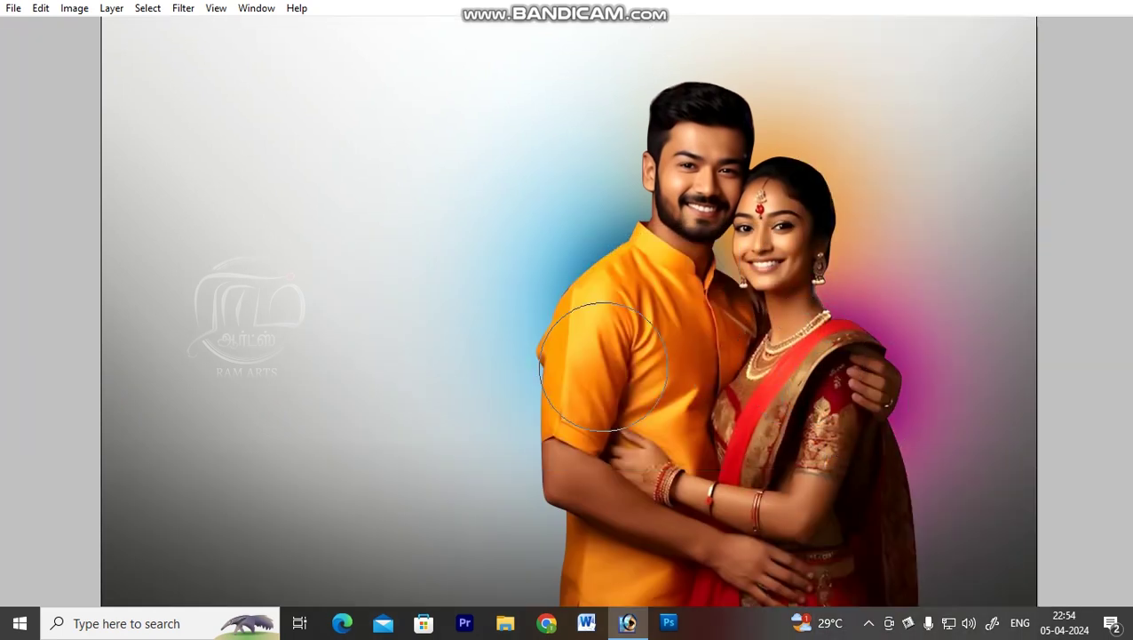
pyautogui.press('v')
pyautogui.hotkey('ctrl', '-')
pyautogui.hotkey('ctrl', '0')
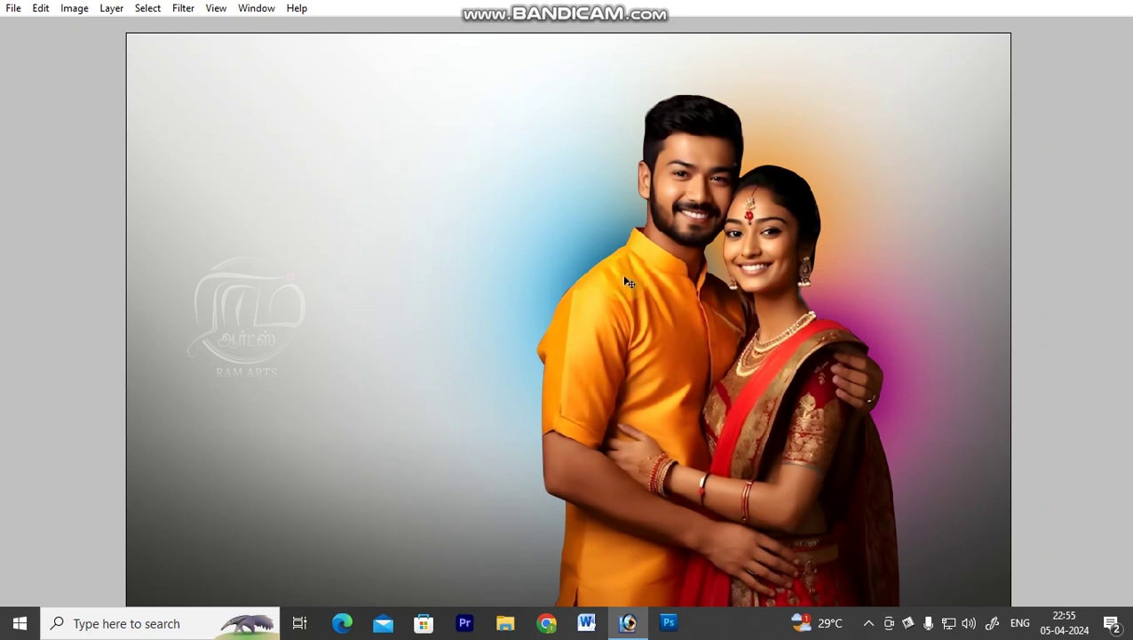
pyautogui.moveTo(628, 275); pyautogui.dragTo(872, 489)
pyautogui.hotkey('ctrl', 'z')
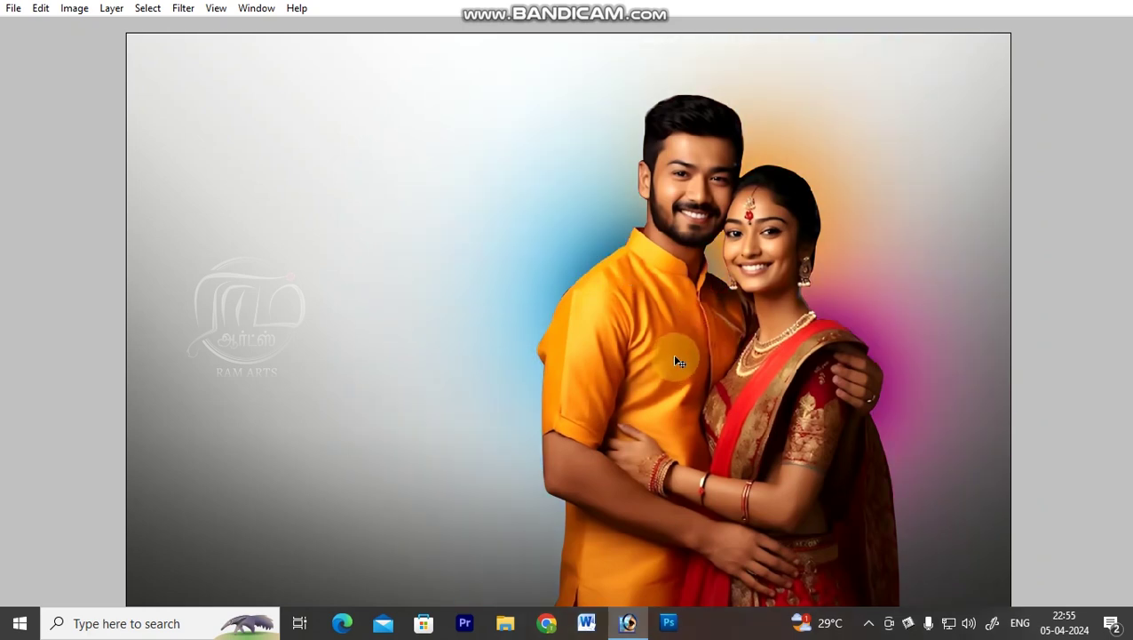
# Enlarge the colour-glow layer with Free Transform, position it so the glows spread around the couple, and apply the transform.
pyautogui.hotkey('ctrl', 't')
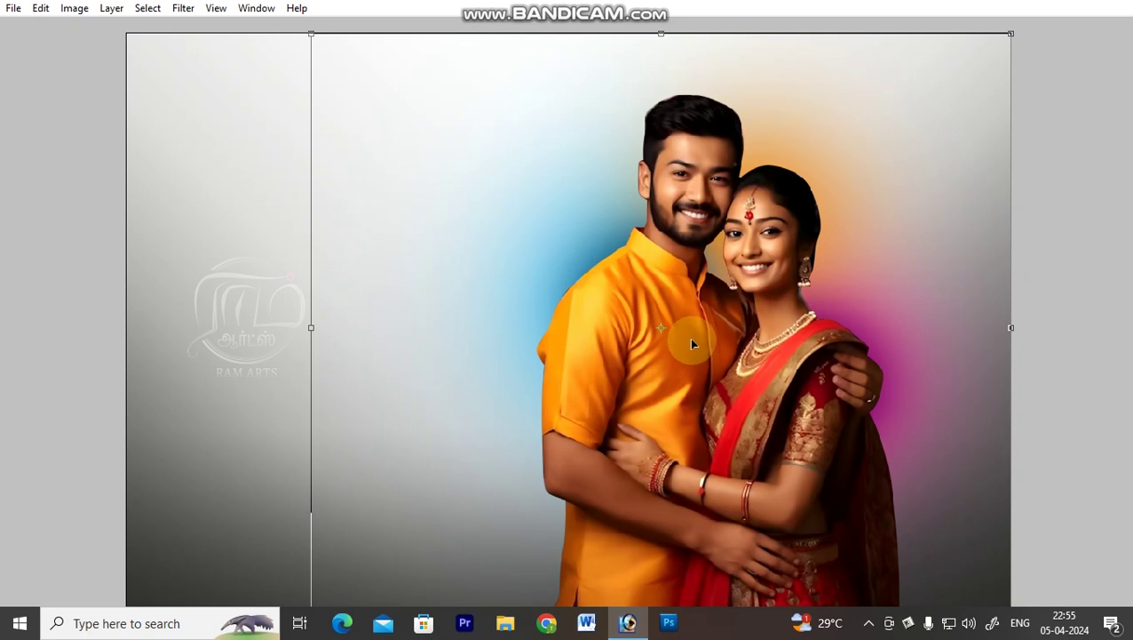
pyautogui.hotkey('ctrl', '-')
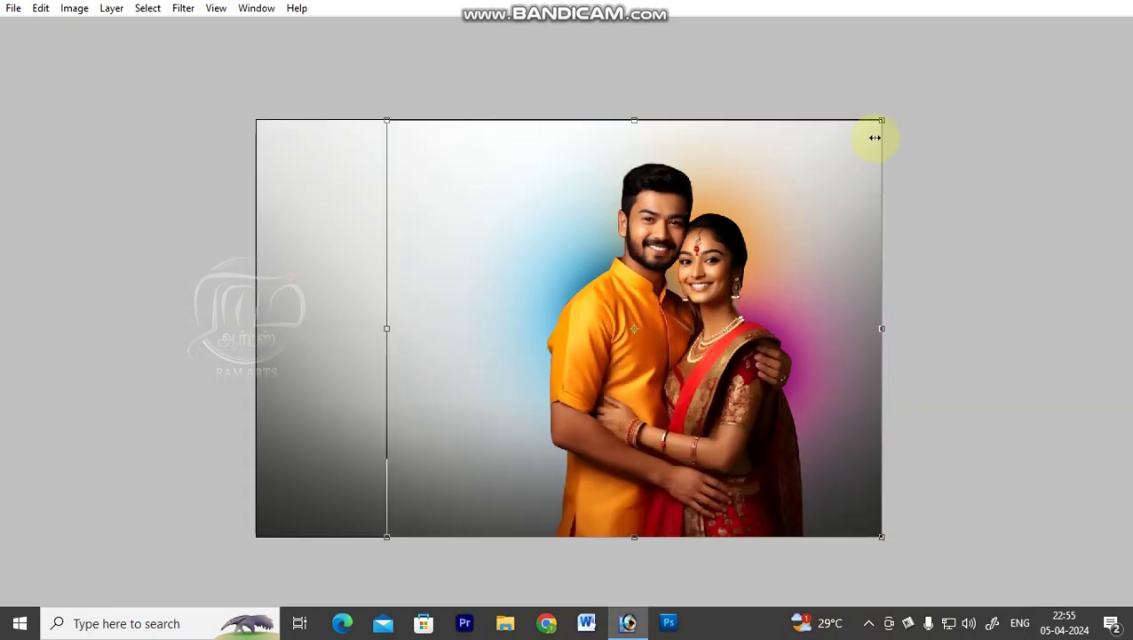
pyautogui.moveTo(890, 120); pyautogui.dragTo(950, 66)
pyautogui.moveTo(721, 270); pyautogui.dragTo(709, 294)
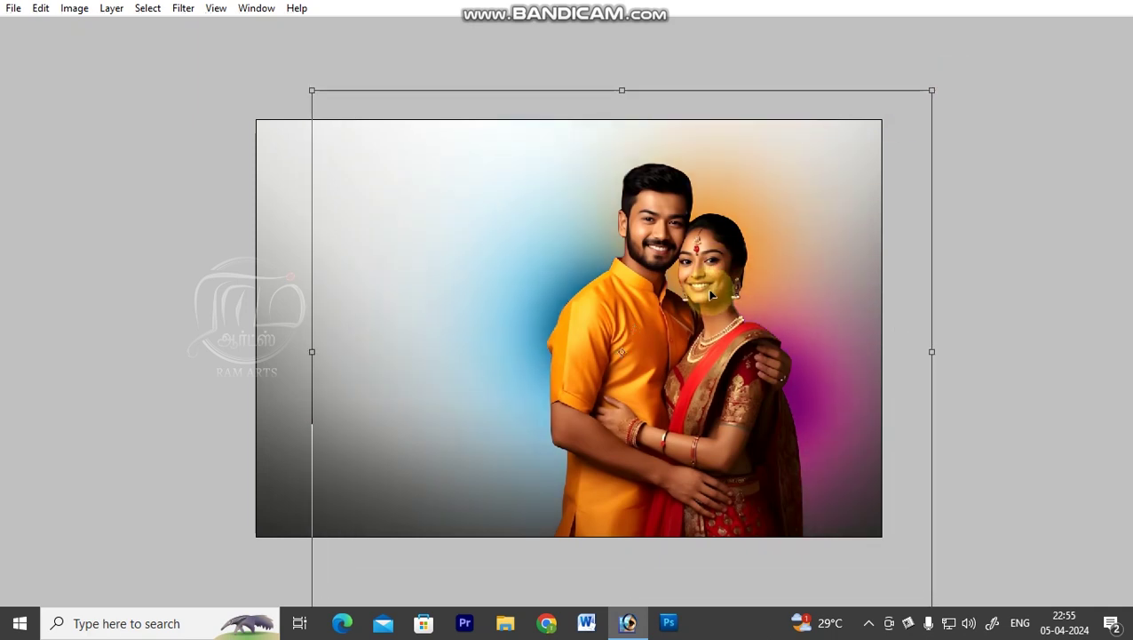
pyautogui.moveTo(715, 291); pyautogui.dragTo(714, 291)
pyautogui.moveTo(935, 87); pyautogui.dragTo(938, 84)
pyautogui.click(683, 320)
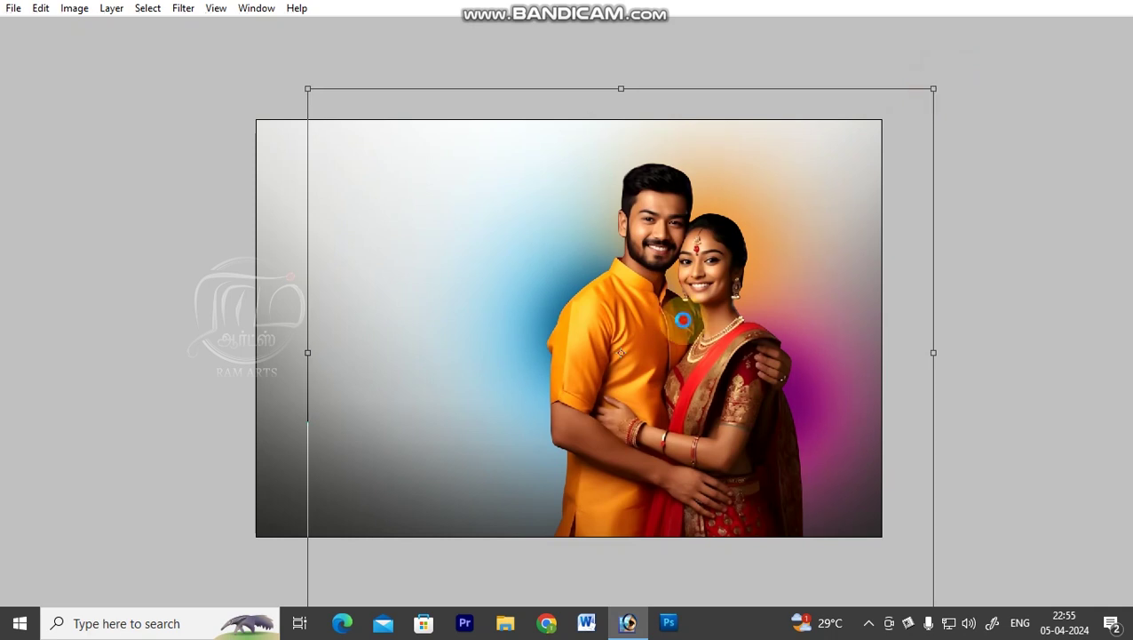
pyautogui.click(683, 320)
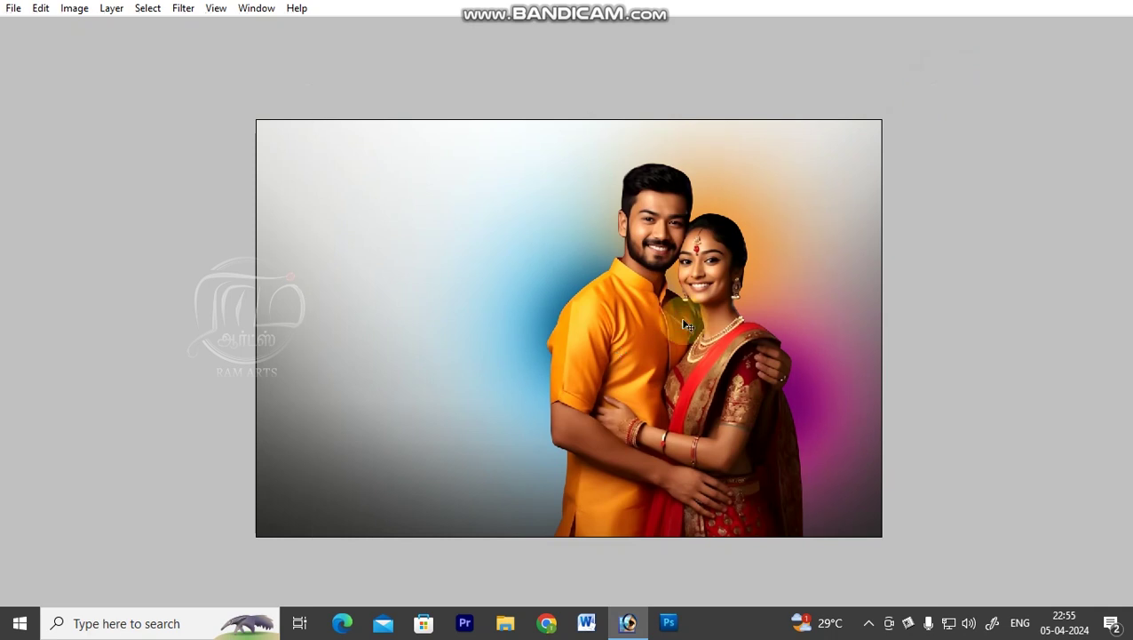
# Cycle through the blend modes for the colour-glow layer and settle on Linear Burn.
pyautogui.press('F7')
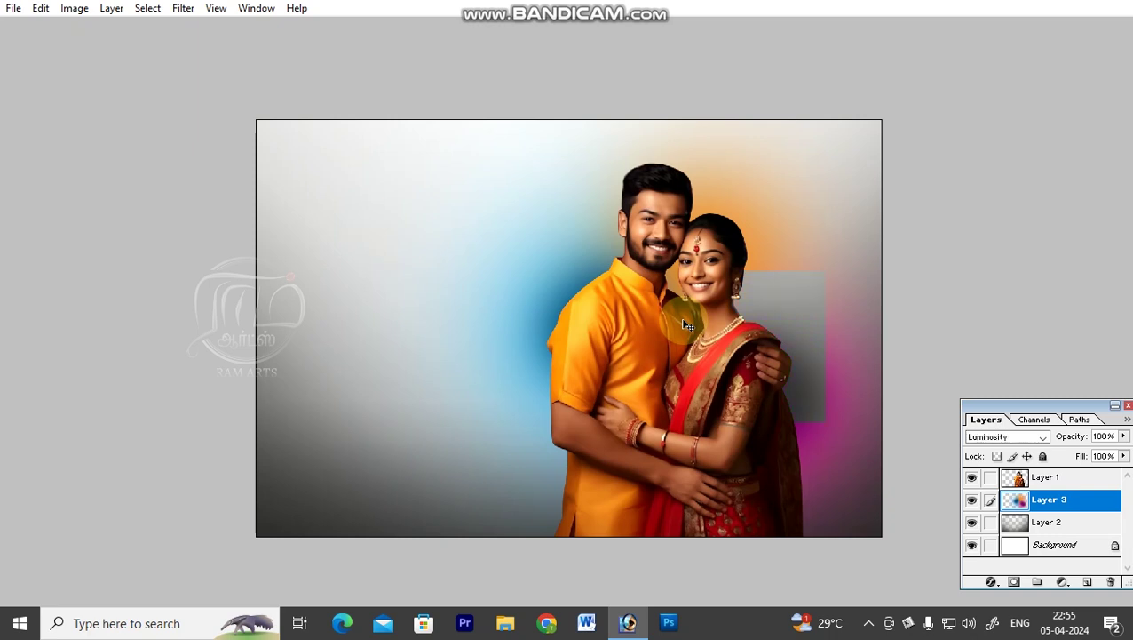
pyautogui.hotkey('shift', '-')
pyautogui.hotkey('shift', '-')
pyautogui.hotkey('shift', '-')
pyautogui.hotkey('shift', '-')
pyautogui.hotkey('shift', '-')
pyautogui.hotkey('shift', '-')
pyautogui.hotkey('shift', '-')
pyautogui.hotkey('shift', '-')
pyautogui.hotkey('shift', '-')
pyautogui.hotkey('shift', '-')
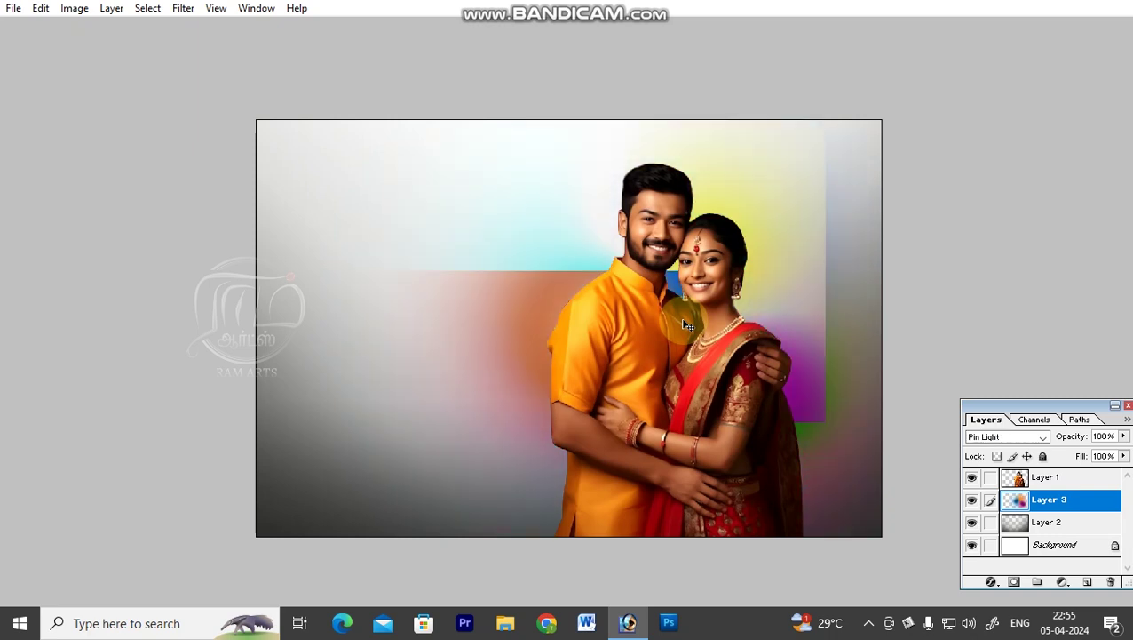
pyautogui.hotkey('shift', '-')
pyautogui.hotkey('shift', '-')
pyautogui.hotkey('shift', '-')
pyautogui.hotkey('shift', '-')
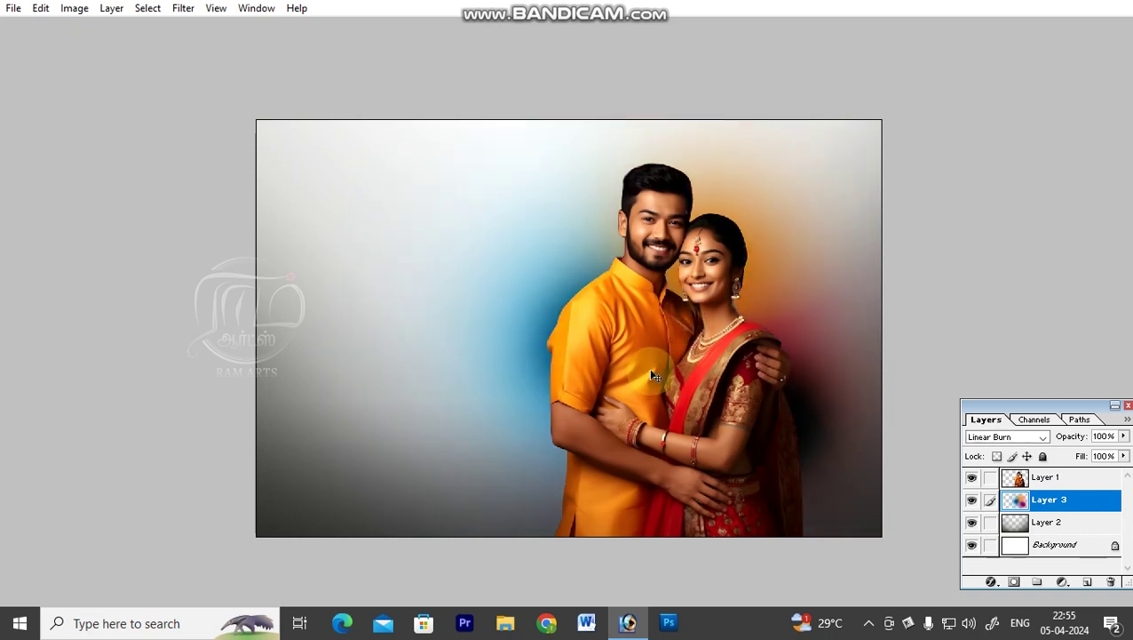
pyautogui.hotkey('shift', '-')
pyautogui.hotkey('shift', '-')
pyautogui.hotkey('shift', '-')
pyautogui.hotkey('shift', '-')
pyautogui.hotkey('shift', '-')
pyautogui.hotkey('shift', '-')
pyautogui.hotkey('shift', '-')
pyautogui.hotkey('shift', '-')
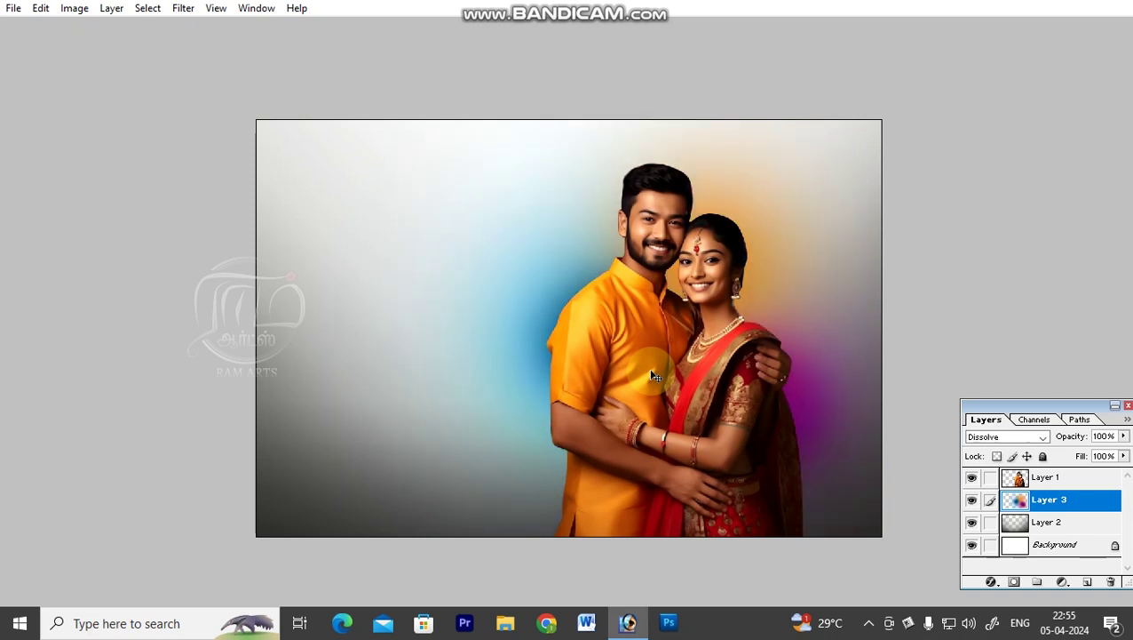
pyautogui.hotkey('shift', '-')
pyautogui.hotkey('shift', '-')
pyautogui.hotkey('shift', '-')
pyautogui.hotkey('shift', '-')
pyautogui.hotkey('shift', '-')
pyautogui.hotkey('shift', '-')
pyautogui.hotkey('shift', '-')
pyautogui.hotkey('shift', '-')
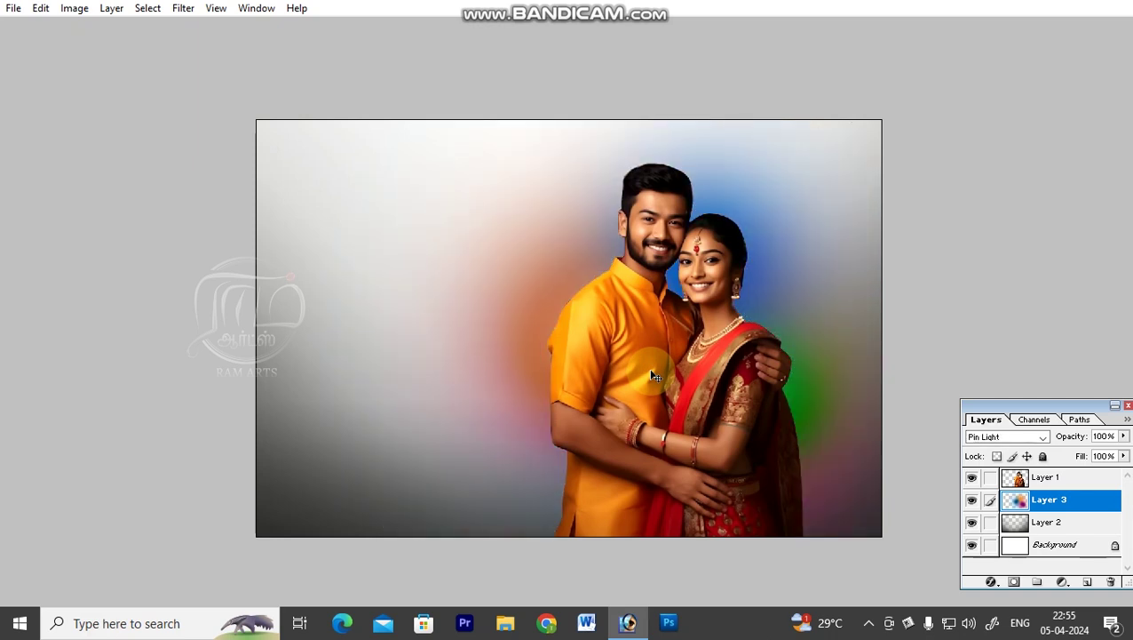
pyautogui.hotkey('shift', '-')
pyautogui.hotkey('shift', '-')
pyautogui.hotkey('shift', '-')
pyautogui.hotkey('shift', '-')
pyautogui.hotkey('shift', '-')
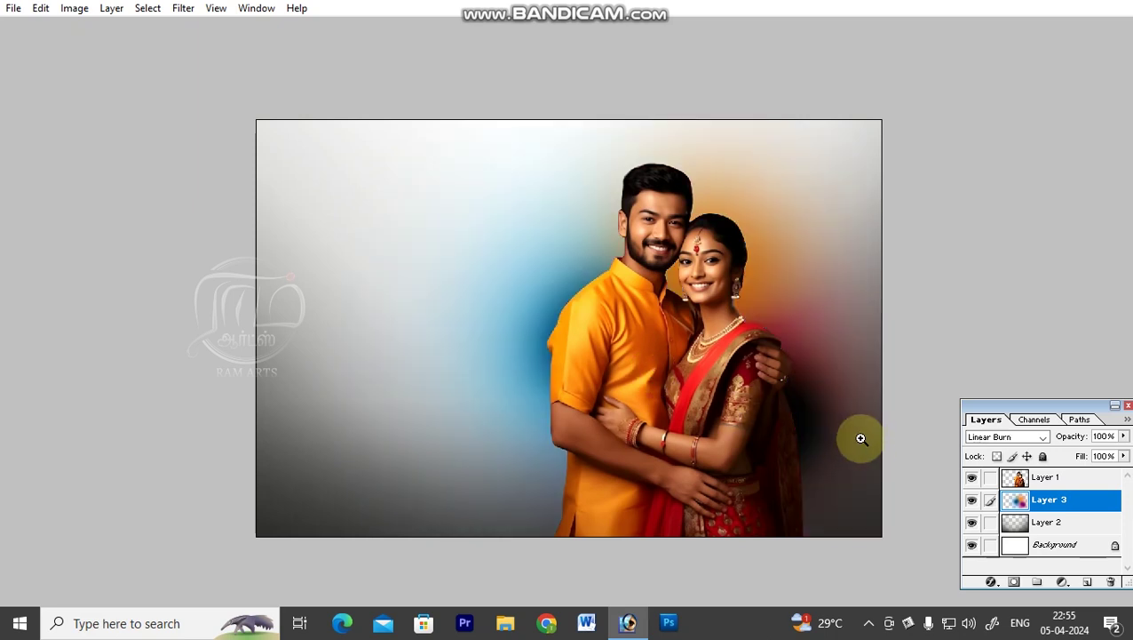
pyautogui.moveTo(675, 353); pyautogui.dragTo(707, 354)
pyautogui.hotkey('shift', '-')
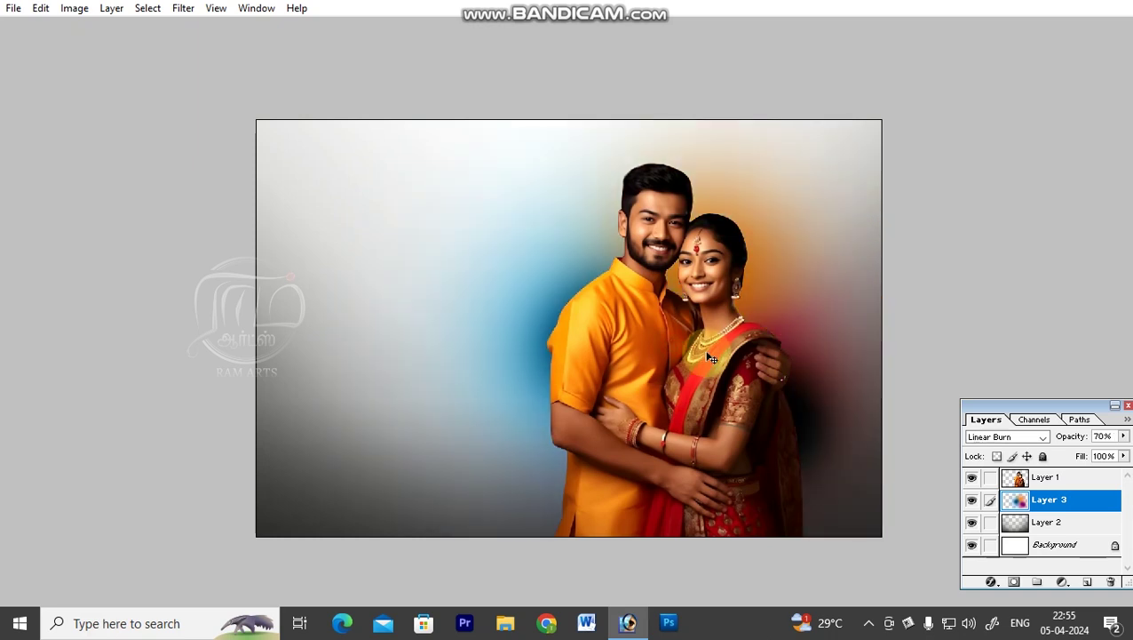
# Try opacities of 70% and 66% on the colour-glow layer and return it to 100%.
pyautogui.press('7')
pyautogui.press('6')
pyautogui.press('6')
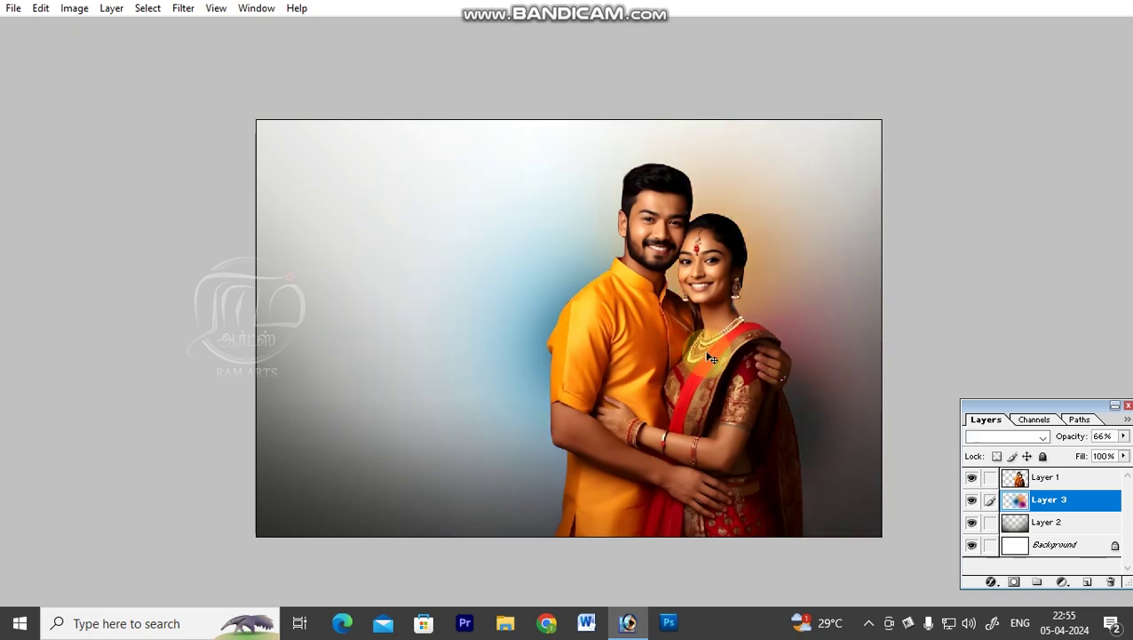
pyautogui.press('9')
pyautogui.press('9')
pyautogui.press('0')
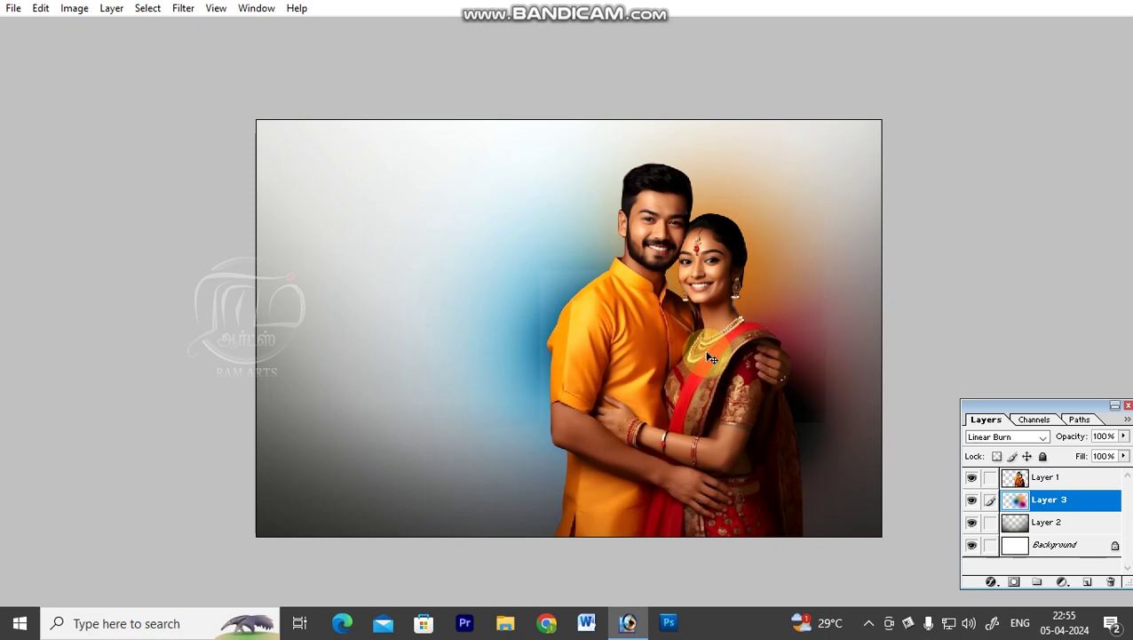
pyautogui.click(646, 220)
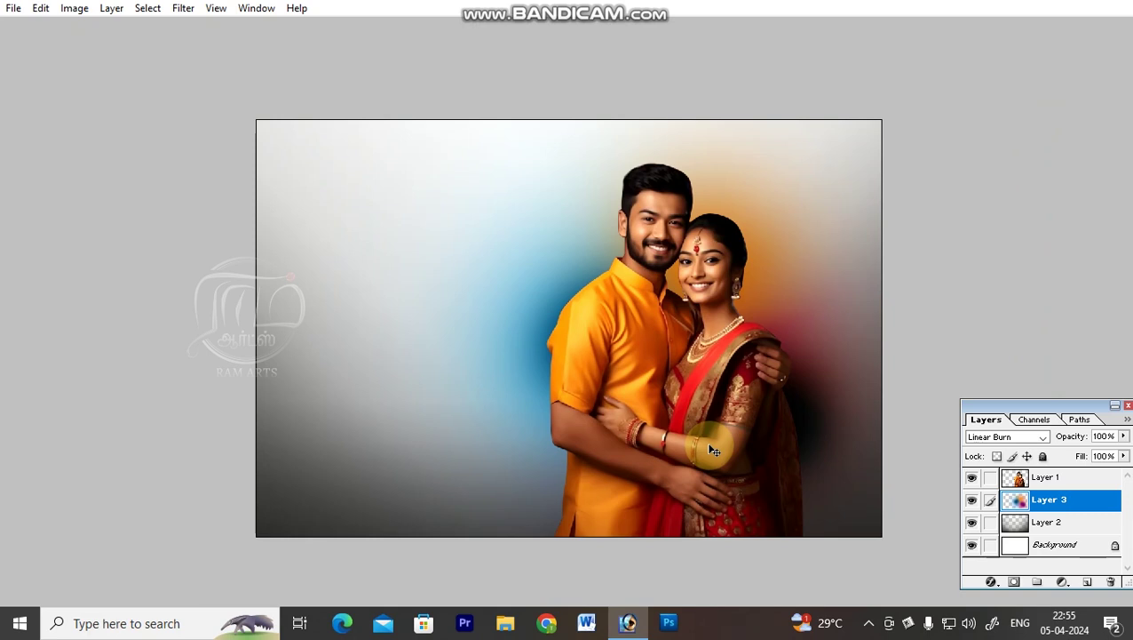
# Create a new layer above the colour-glow layer and enlarge the soft brush for painting on it.
pyautogui.hotkey('ctrl', 'shift', 'n')
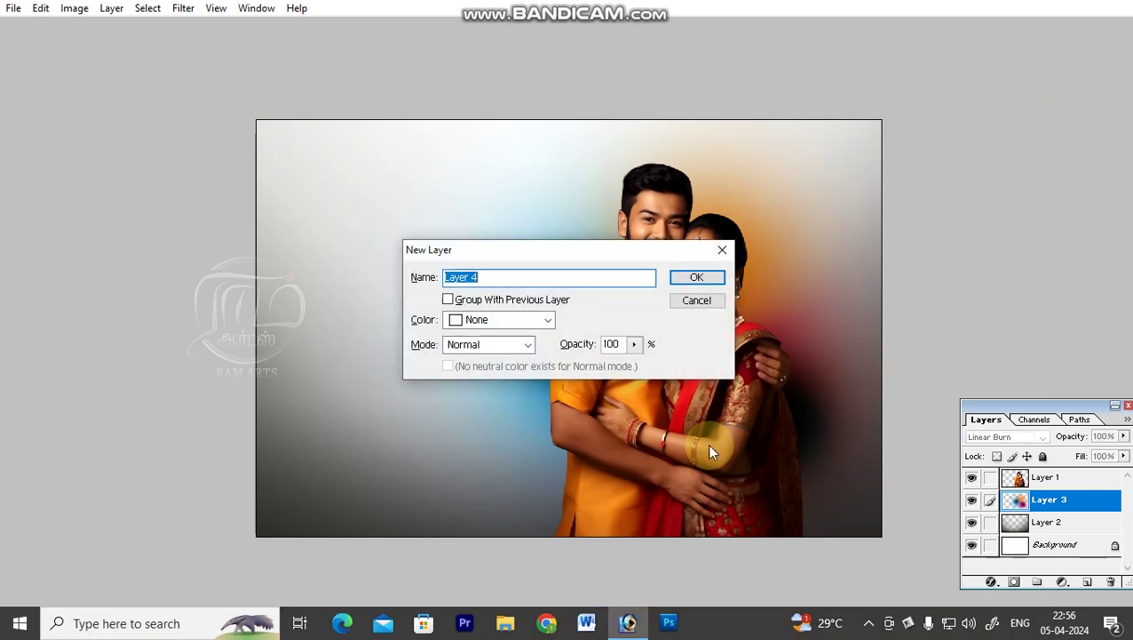
pyautogui.press('Return')
pyautogui.press('b')
pyautogui.press(']')
pyautogui.press(']')
pyautogui.press(']')
pyautogui.press(']')
pyautogui.press(']')
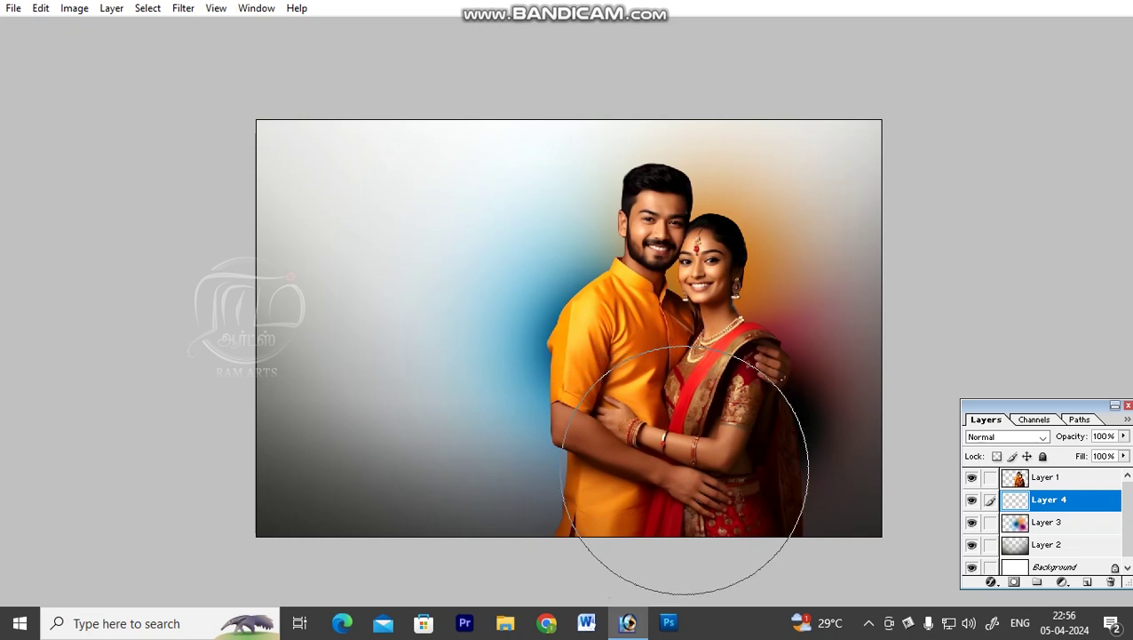
# Set the foreground colour to black and dab soft shadows over the lower background behind the couple.
pyautogui.press('Tab')
pyautogui.click(38, 330)
pyautogui.click(17, 335)
pyautogui.click(18, 335)
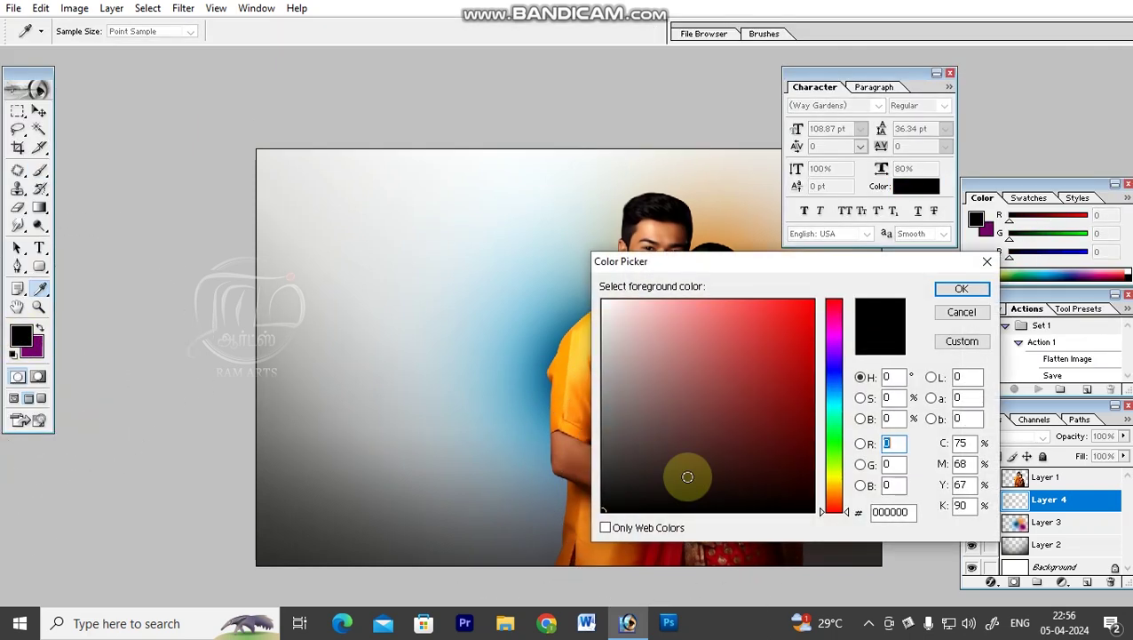
pyautogui.press('Return')
pyautogui.press('Tab')
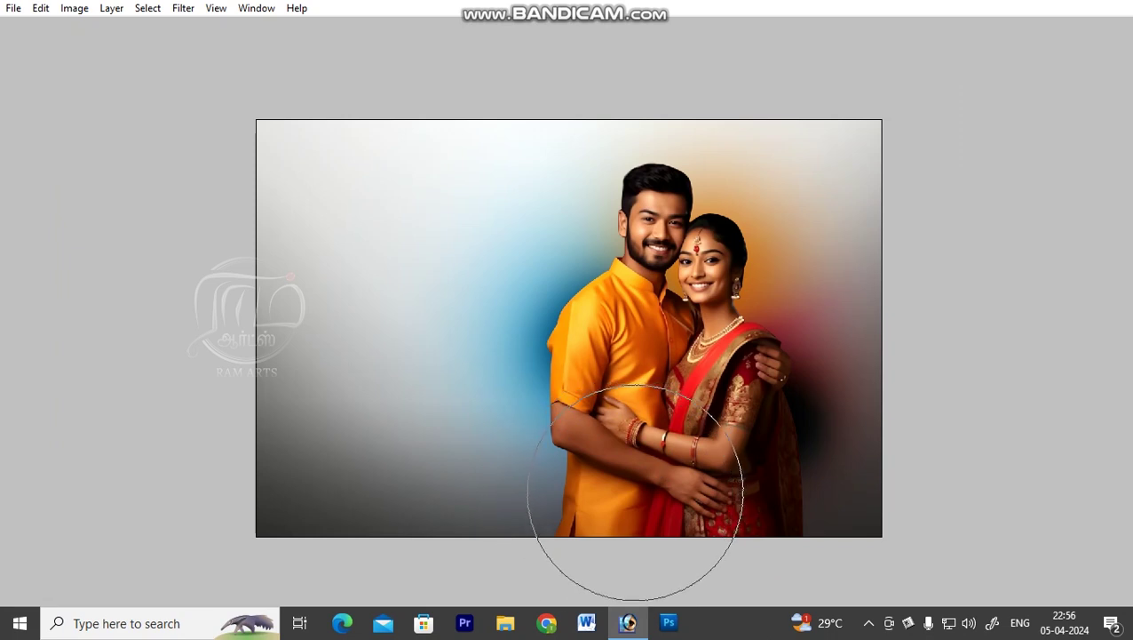
pyautogui.click(590, 482)
pyautogui.click(555, 484)
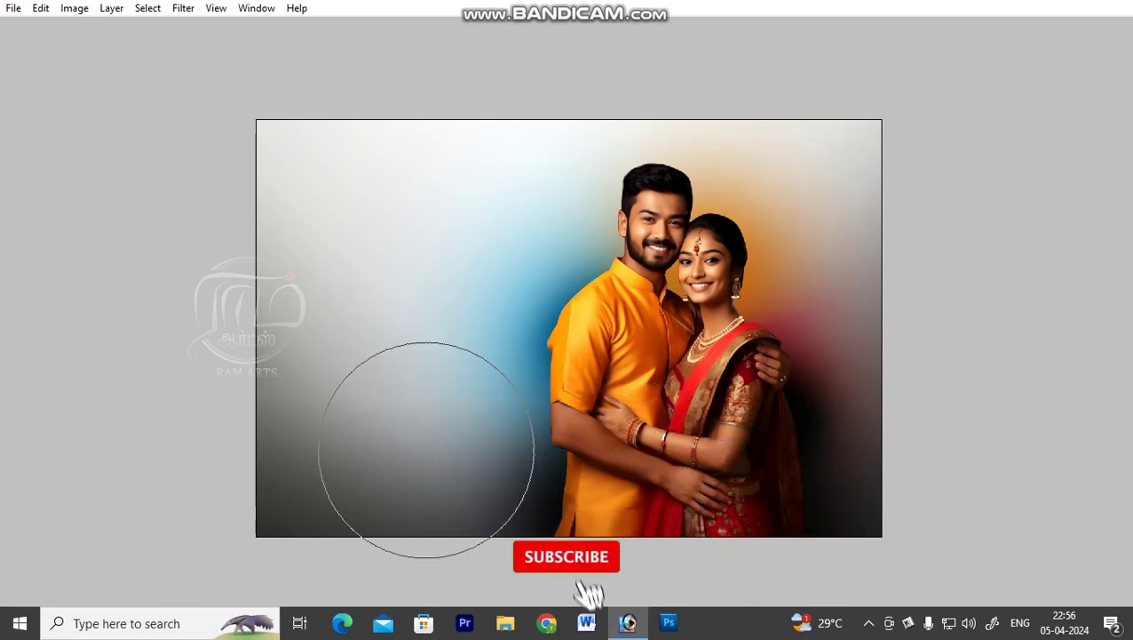
# Enlarge the black shadow layer with Free Transform, extend it past the canvas edge around the couple's lower half, and apply the transform.
pyautogui.hotkey('ctrl', 't')
pyautogui.hotkey('ctrl', '-')
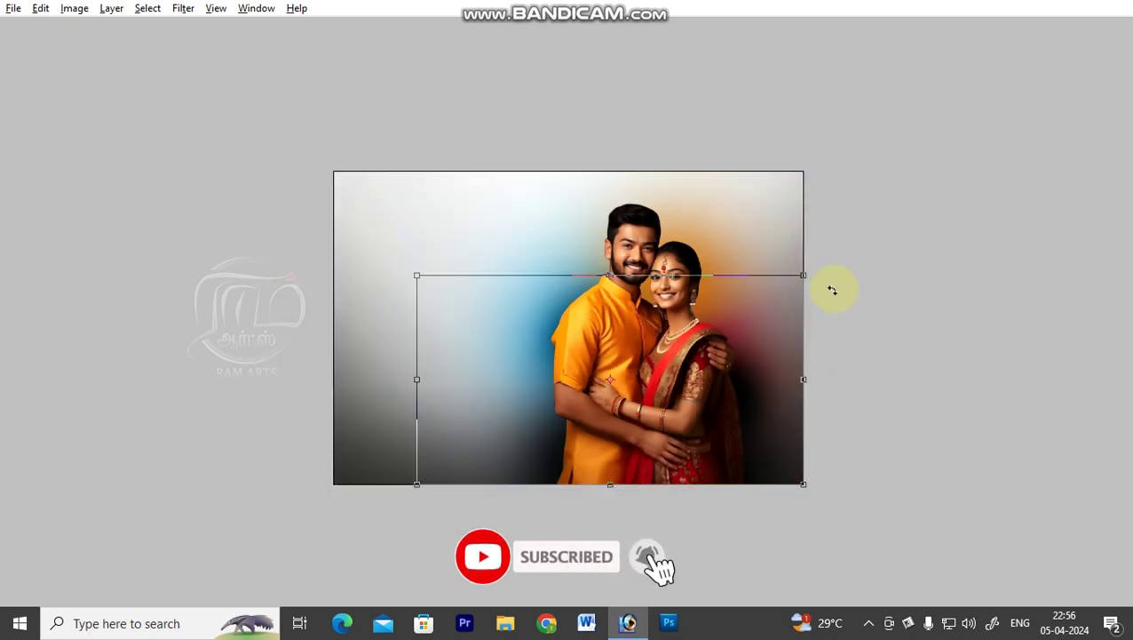
pyautogui.moveTo(804, 275); pyautogui.dragTo(846, 257)
pyautogui.moveTo(602, 486)
pyautogui.mouseDown()
pyautogui.moveTo(584, 502)
pyautogui.moveTo(591, 487)
pyautogui.mouseUp()
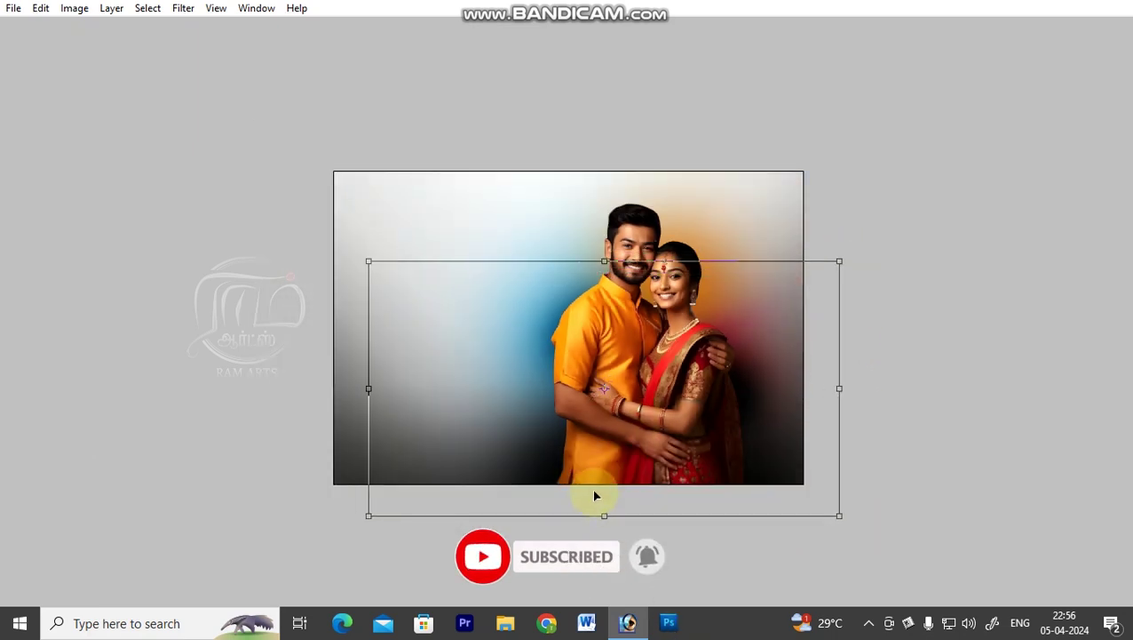
pyautogui.press('Return')
pyautogui.moveTo(462, 198); pyautogui.dragTo(778, 424)
pyautogui.hotkey('ctrl', '0')
pyautogui.hotkey('ctrl', '-')
pyautogui.click(493, 164)
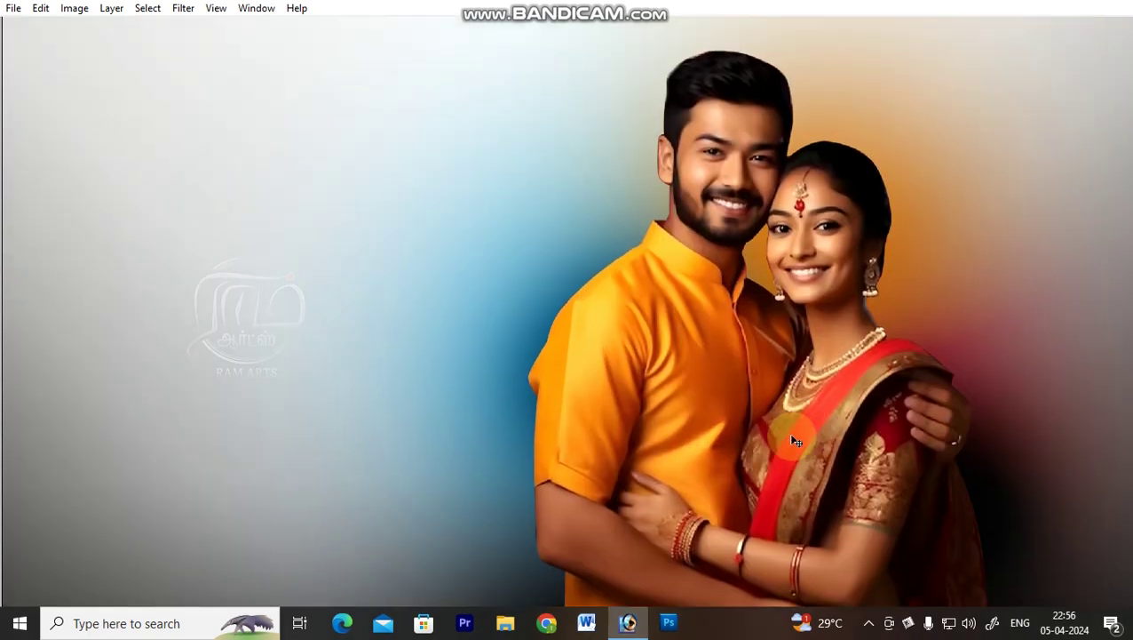
pyautogui.keyDown('alt'); pyautogui.click(796, 441); pyautogui.keyUp('alt')
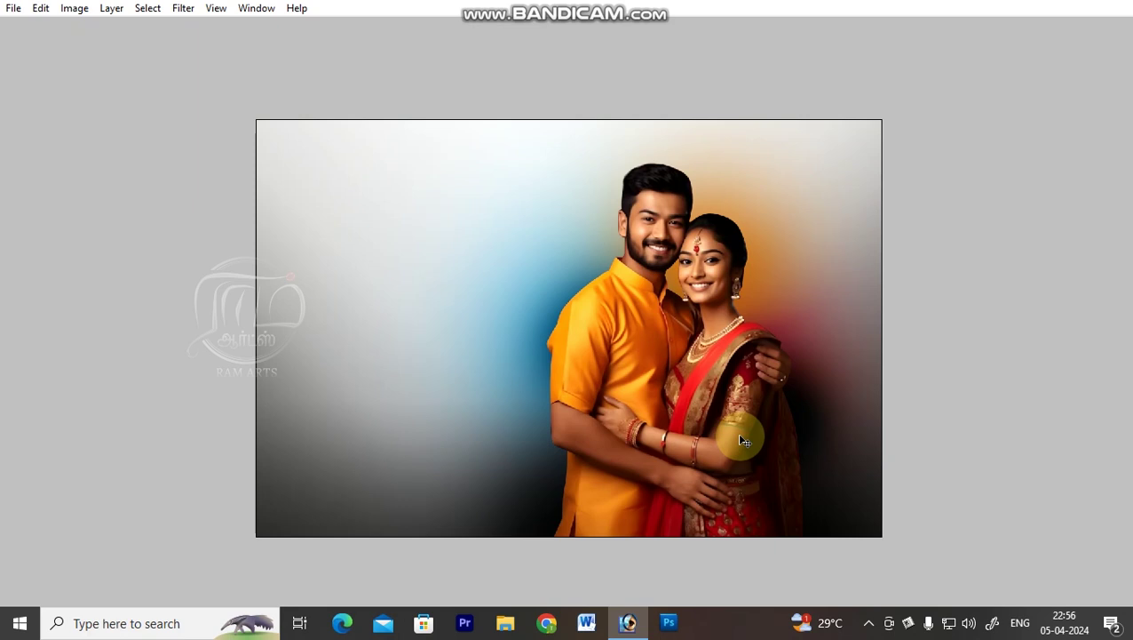
# Open the sunlight effect image and bring it into the portrait as a layer behind the couple.
pyautogui.hotkey('ctrl', 'o')
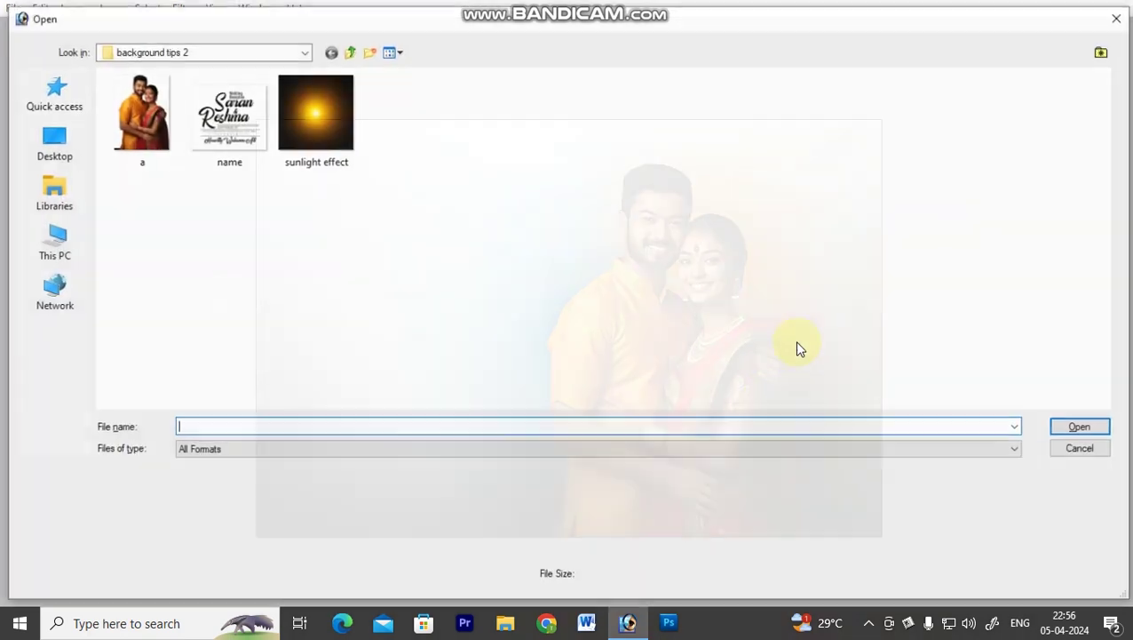
pyautogui.doubleClick(305, 125)
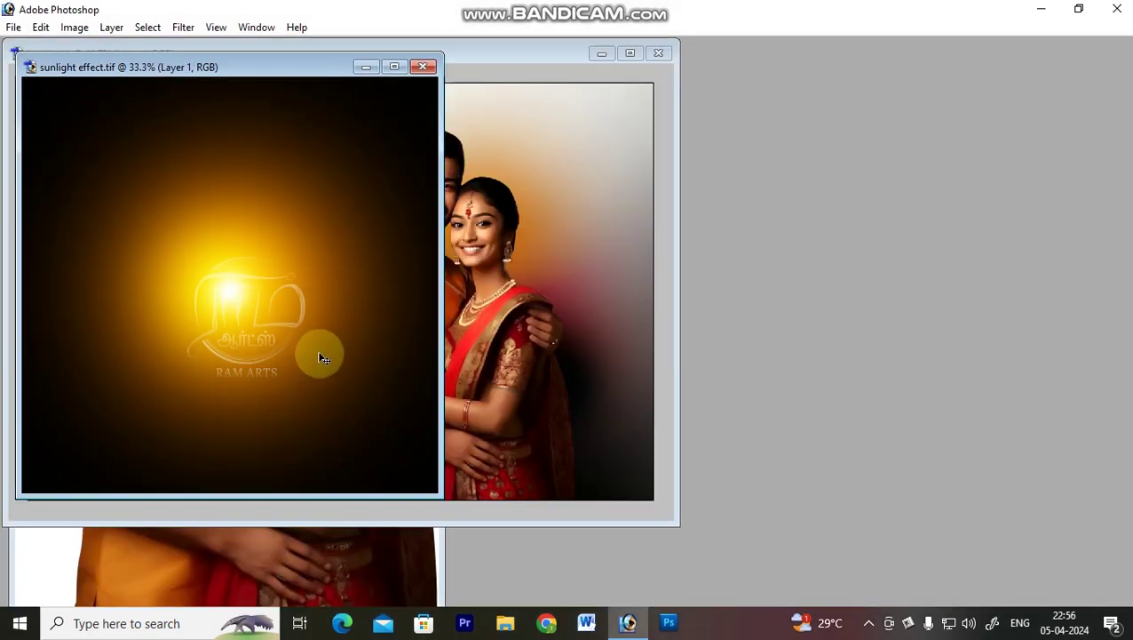
pyautogui.moveTo(247, 300); pyautogui.dragTo(279, 340)
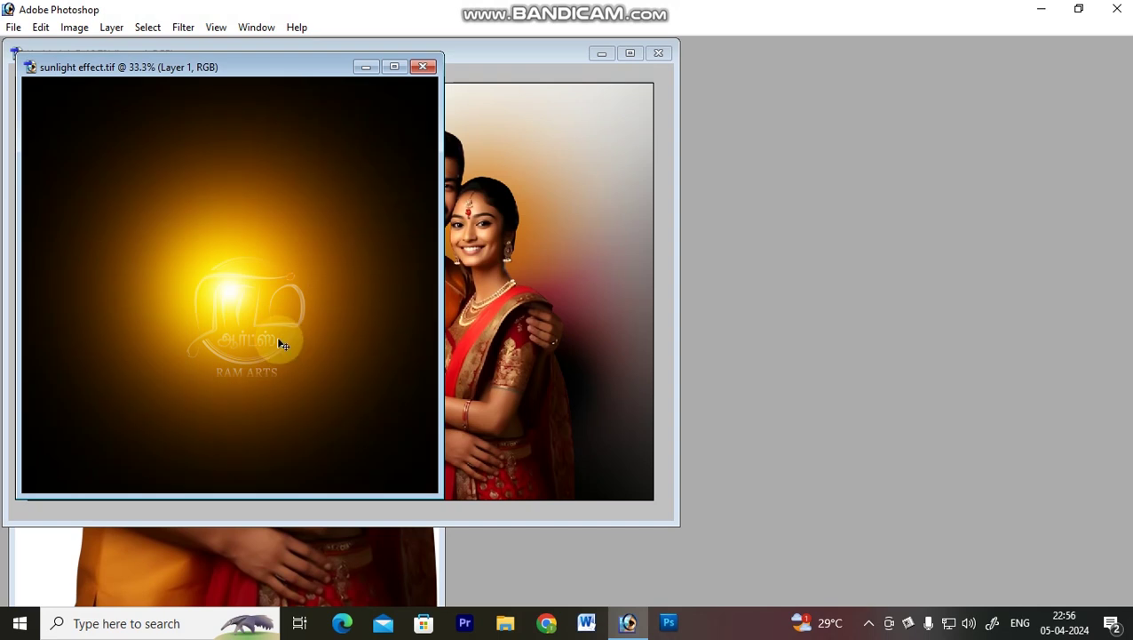
pyautogui.moveTo(225, 301); pyautogui.dragTo(163, 315)
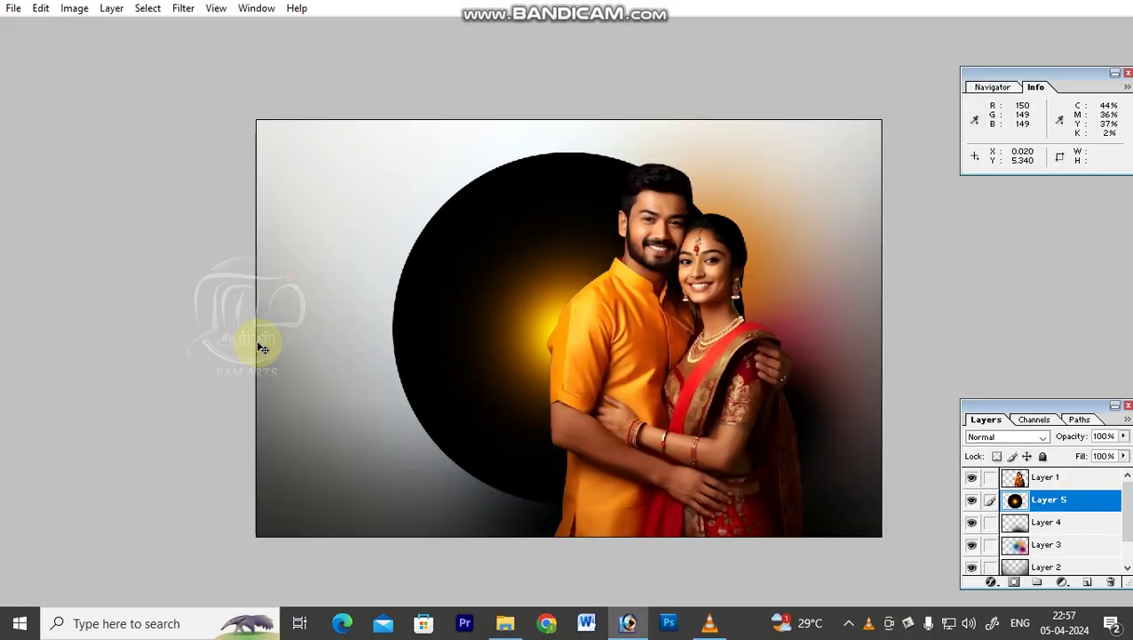
# Set the sunlight layer's blend mode to Screen and move its glow beside the woman's shoulder.
pyautogui.moveTo(569, 337); pyautogui.dragTo(530, 321)
pyautogui.click(1046, 440)
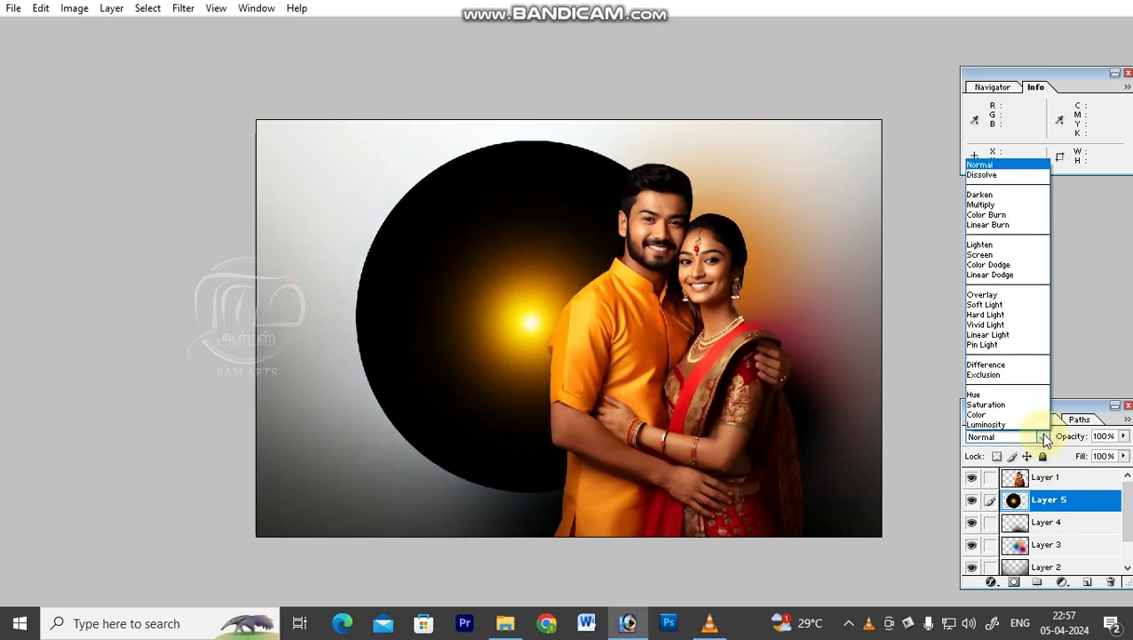
pyautogui.click(1022, 261)
pyautogui.moveTo(501, 394); pyautogui.dragTo(755, 380)
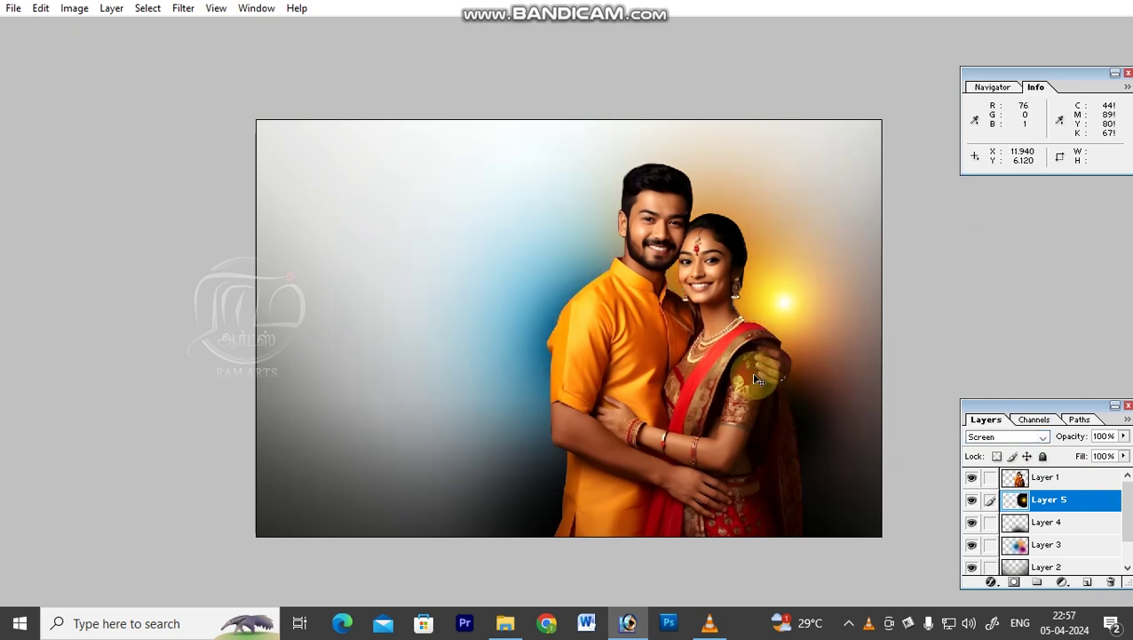
# Nudge the sunlight glow closer to the woman's neck, apply the transform, and bring its layer in front of the couple.
pyautogui.hotkey('ctrl', 't')
pyautogui.moveTo(733, 443); pyautogui.dragTo(729, 430)
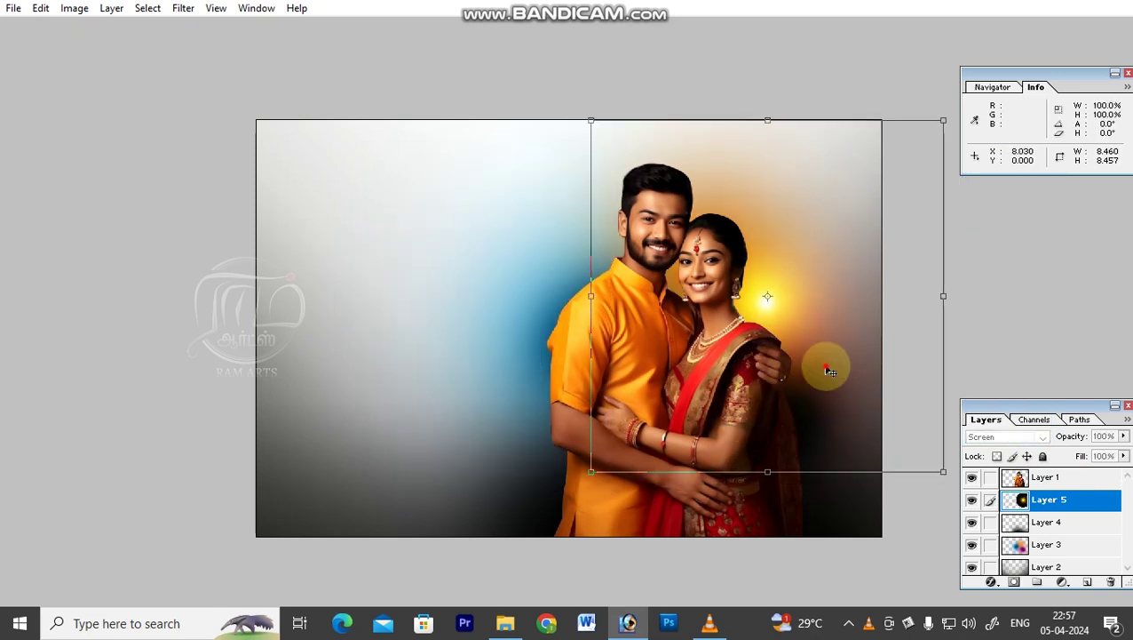
pyautogui.press('Return')
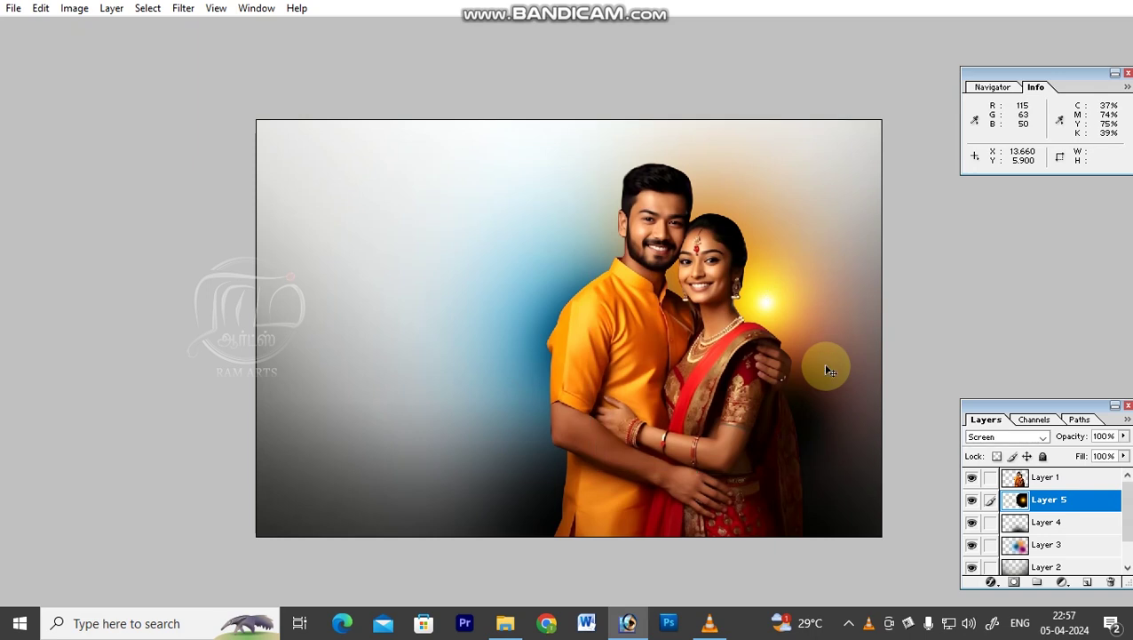
pyautogui.hotkey('ctrl', ']')
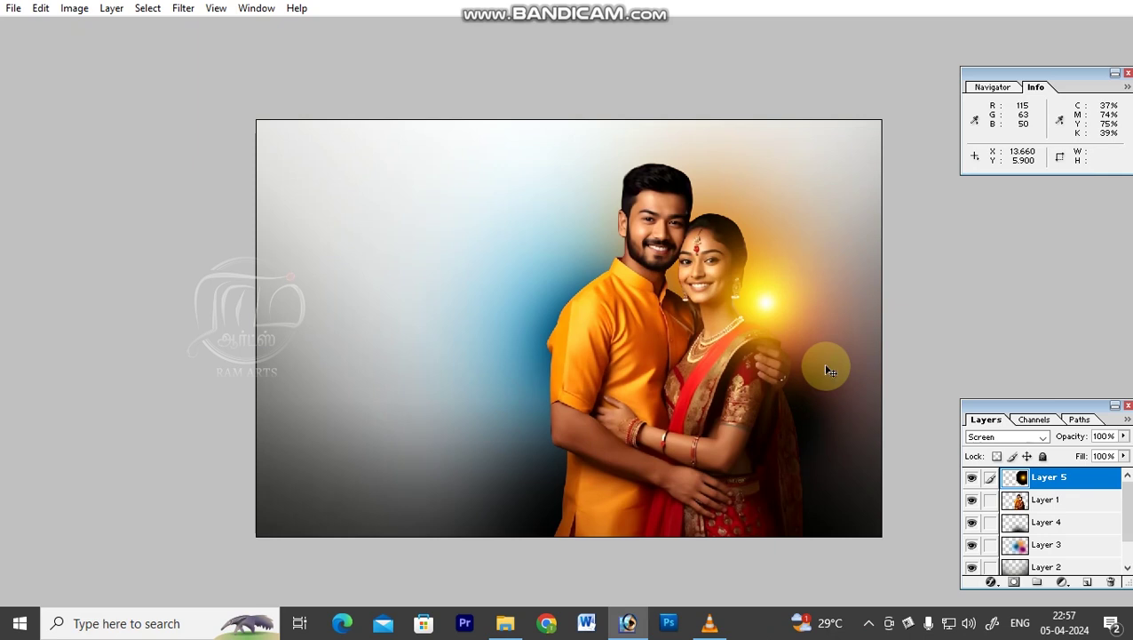
# Scale the sunlight layer to about 77.8% and place a copy of the glow on the man's shoulder.
pyautogui.hotkey('ctrl', 't')
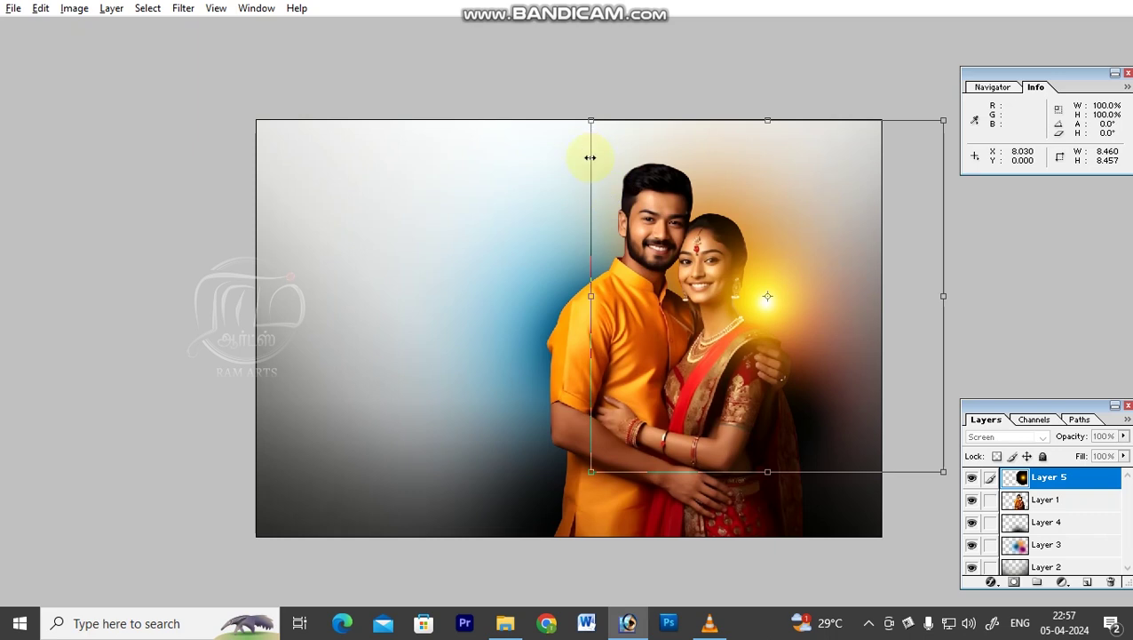
pyautogui.moveTo(595, 121); pyautogui.dragTo(631, 160)
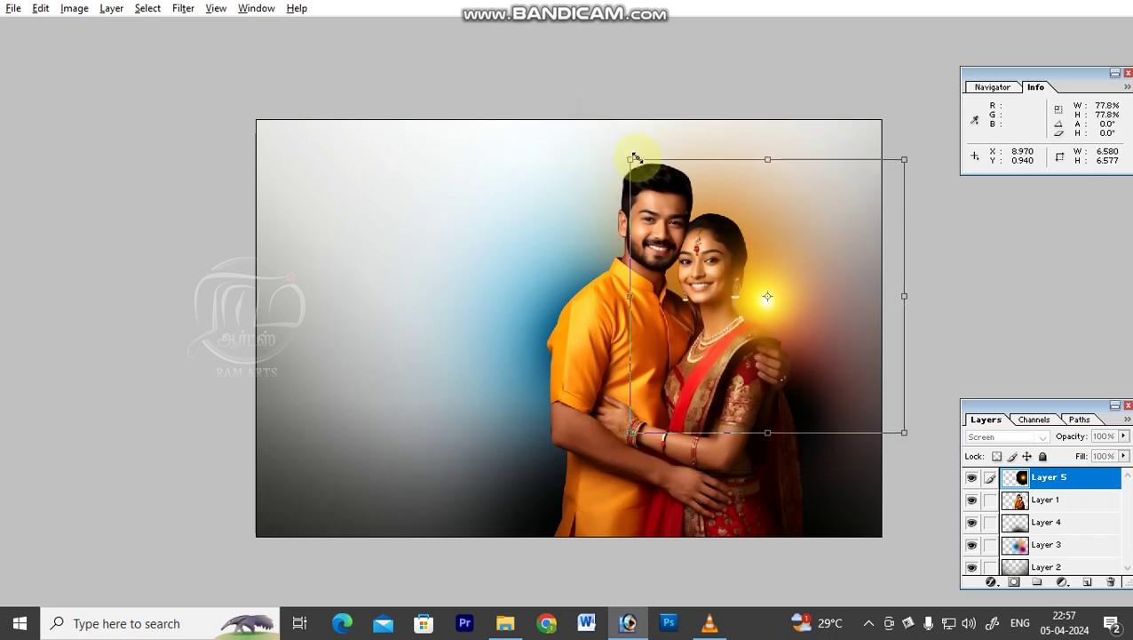
pyautogui.moveTo(802, 338); pyautogui.dragTo(625, 347)
pyautogui.press('Return')
# Select the original sunlight layer beside the woman and delete it, keeping the copy on the man's shoulder.
pyautogui.rightClick(753, 300)
pyautogui.click(771, 311)
pyautogui.moveTo(771, 311)
pyautogui.mouseDown()
pyautogui.moveTo(813, 417)
pyautogui.moveTo(762, 281)
pyautogui.moveTo(765, 306)
pyautogui.mouseUp()
pyautogui.hotkey('alt', 'l')
pyautogui.press('l')
pyautogui.press('l')
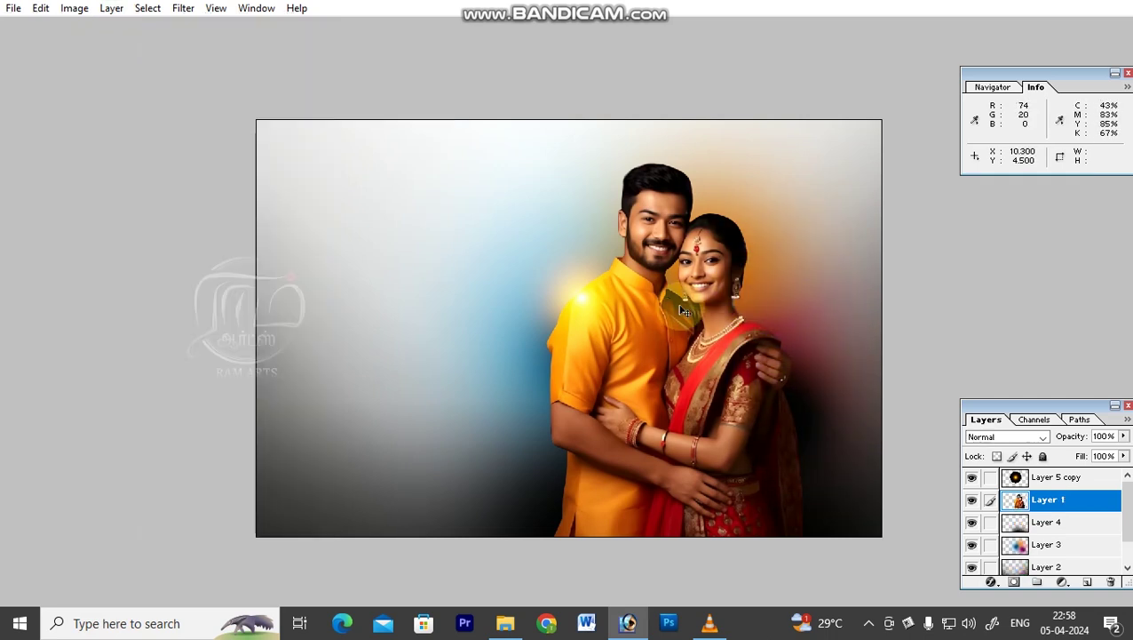
# Add the title text "Wedding" in Impact on the empty area beside the couple and set it in all capitals.
pyautogui.moveTo(409, 163); pyautogui.dragTo(877, 472)
pyautogui.hotkey('ctrl', '0')
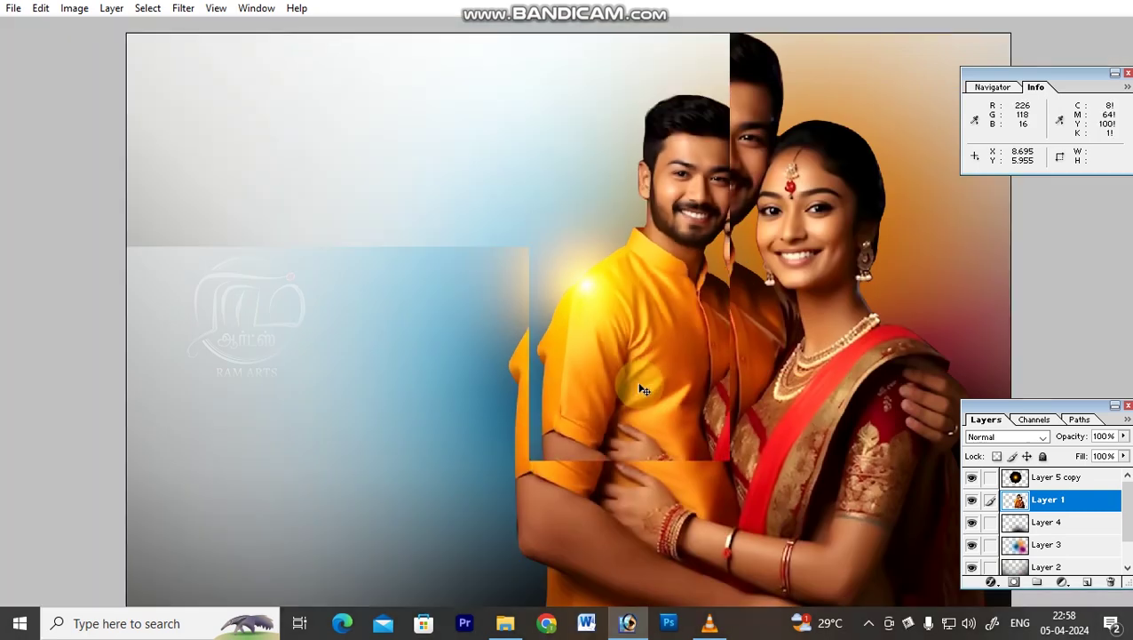
pyautogui.press('t')
pyautogui.click(429, 365)
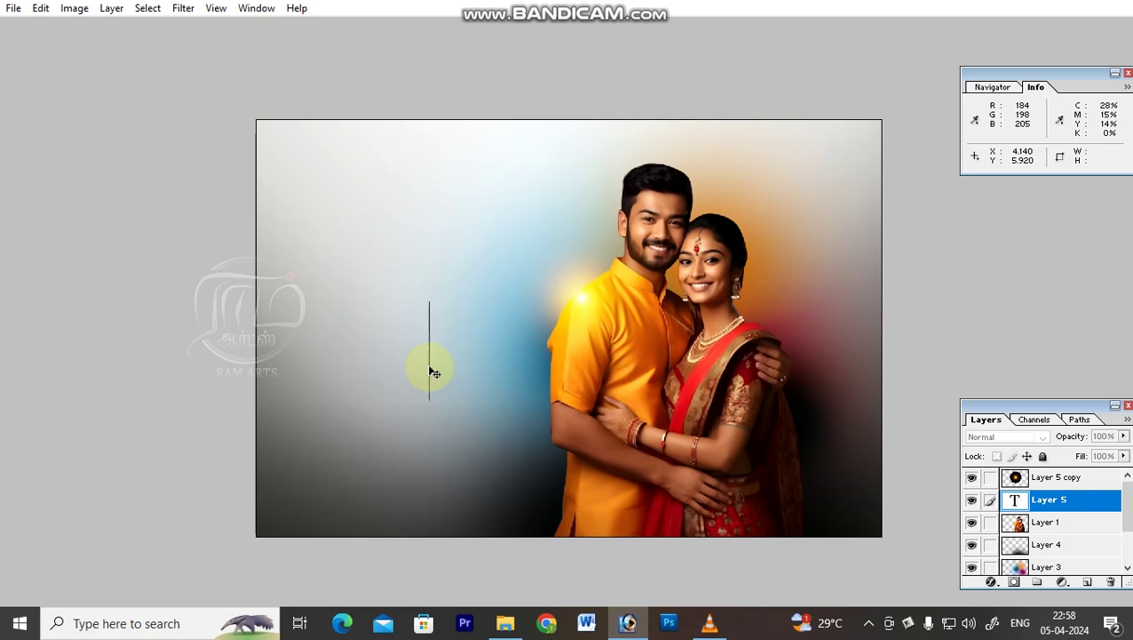
pyautogui.hotkey('ctrl', 't')
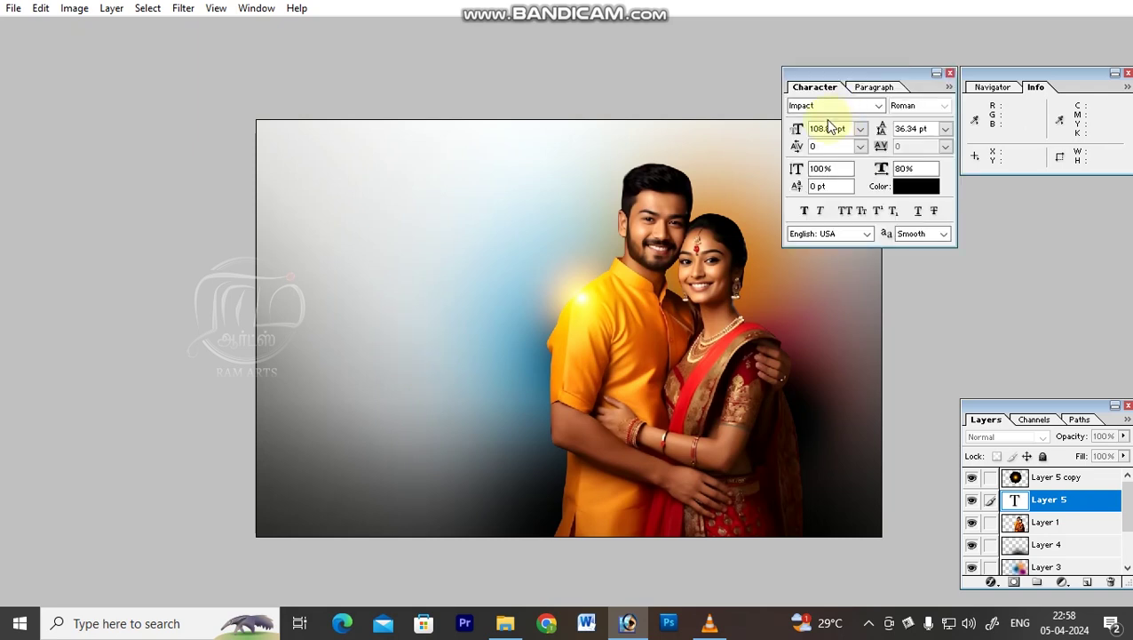
pyautogui.write('Wee')
pyautogui.press('BackSpace')
pyautogui.write('dding')
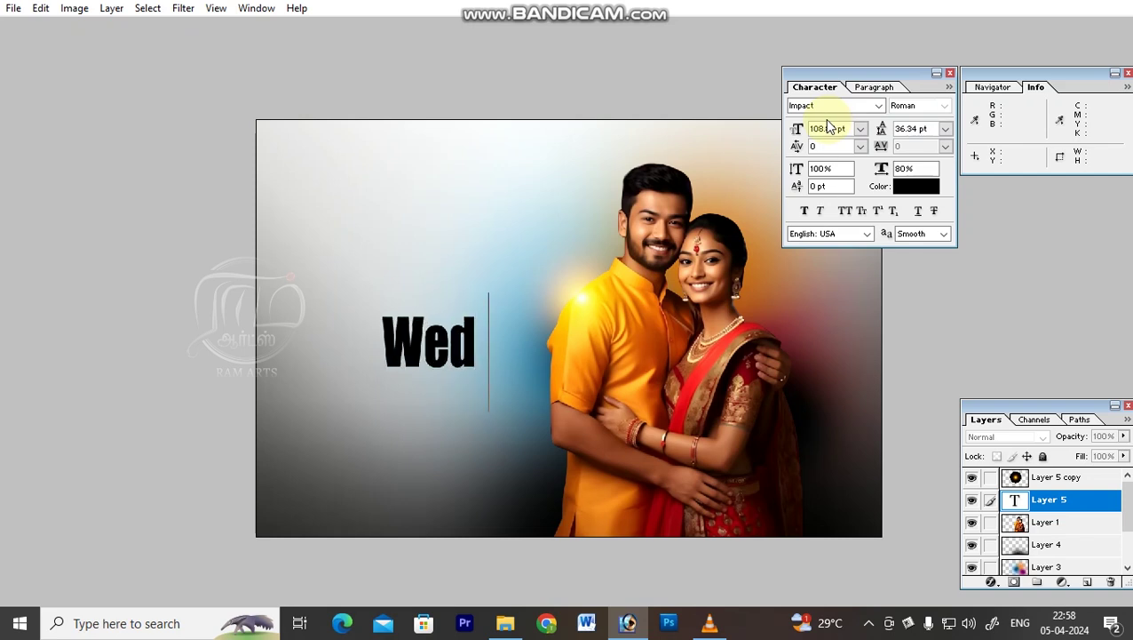
pyautogui.hotkey('ctrl', 'a')
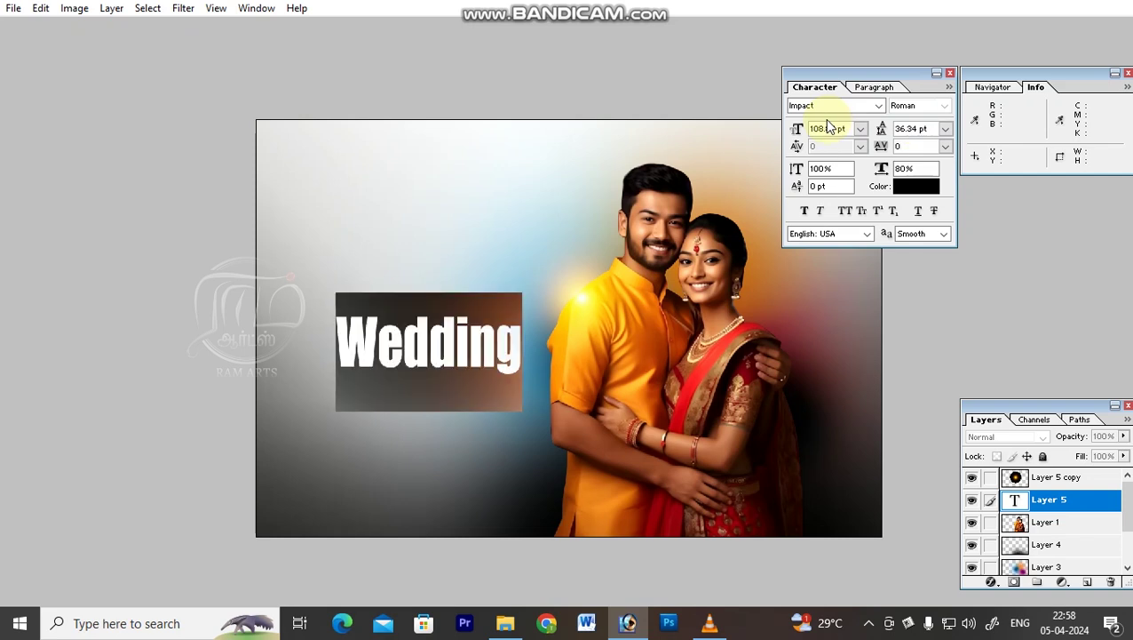
pyautogui.hotkey('ctrl', 'shift', 'k')
pyautogui.hotkey('ctrl', 'Return')
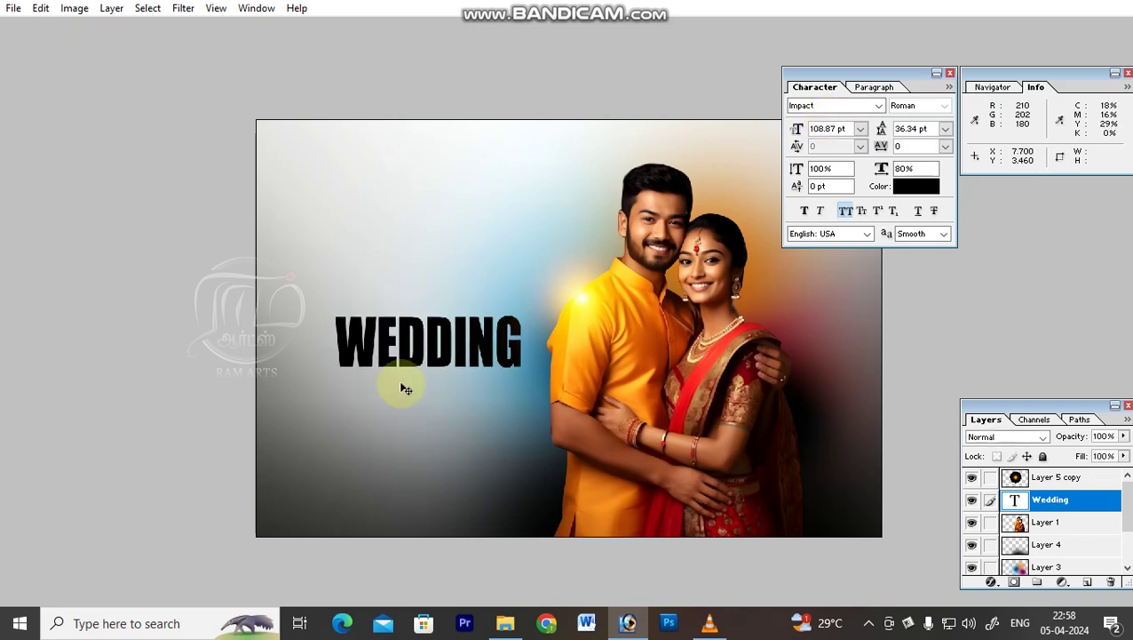
# Rotate the WEDDING title 90 degrees clockwise and enlarge it to about 175 pt.
pyautogui.hotkey('ctrl', 't')
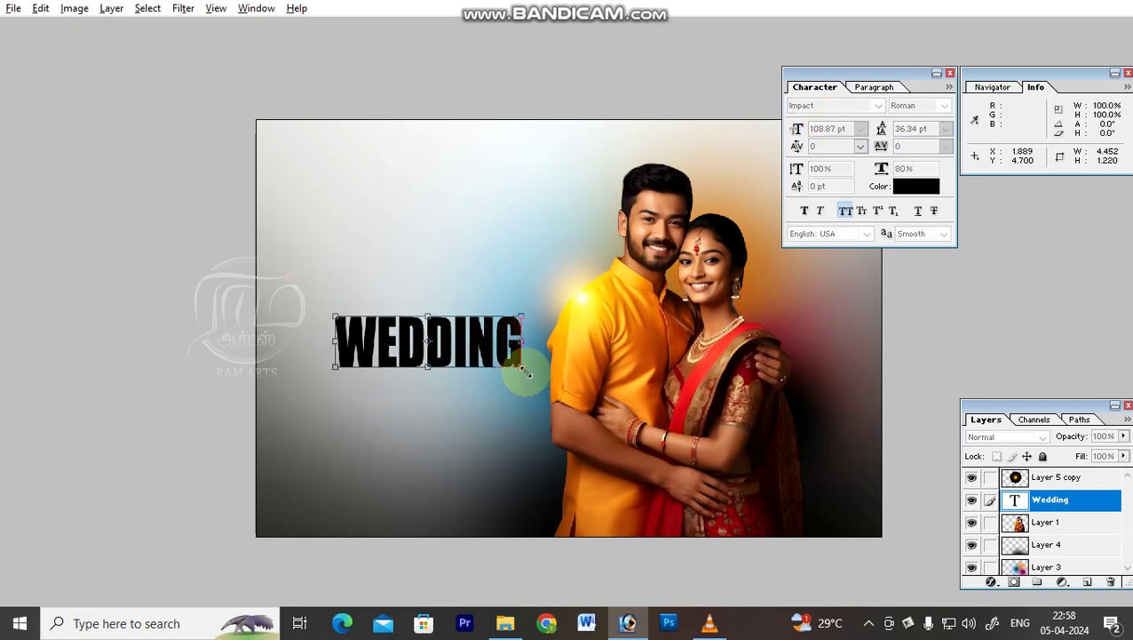
pyautogui.moveTo(524, 371); pyautogui.dragTo(397, 522)
pyautogui.press('Return')
# Change the vertical WEDDING title's text colour to white.
pyautogui.click(913, 190)
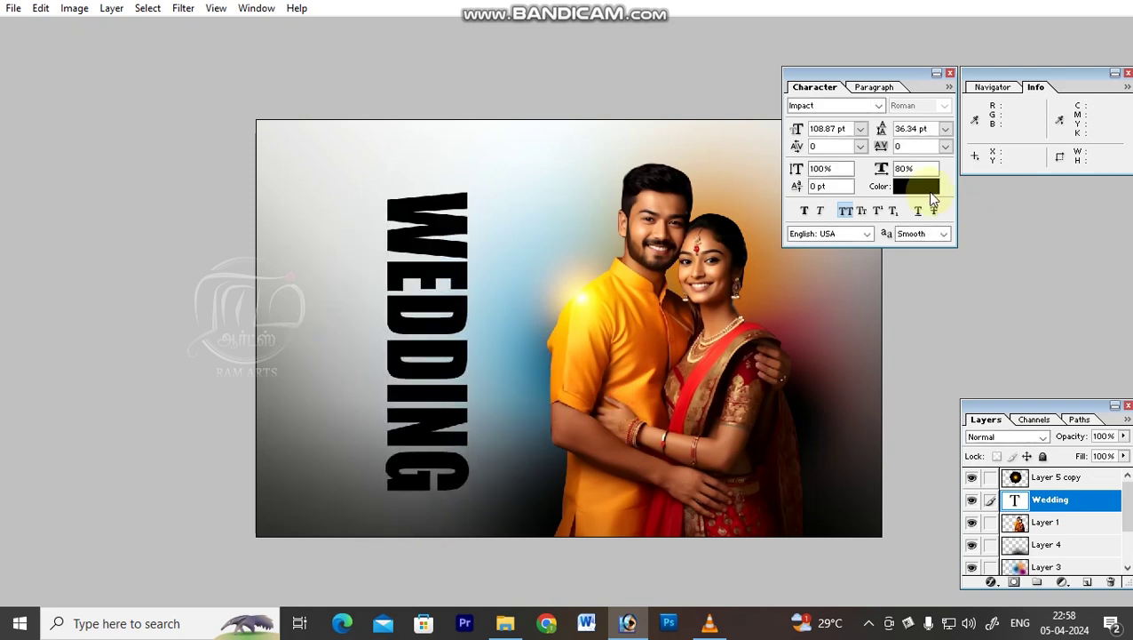
pyautogui.moveTo(645, 376); pyautogui.dragTo(3, 4)
pyautogui.press('Return')
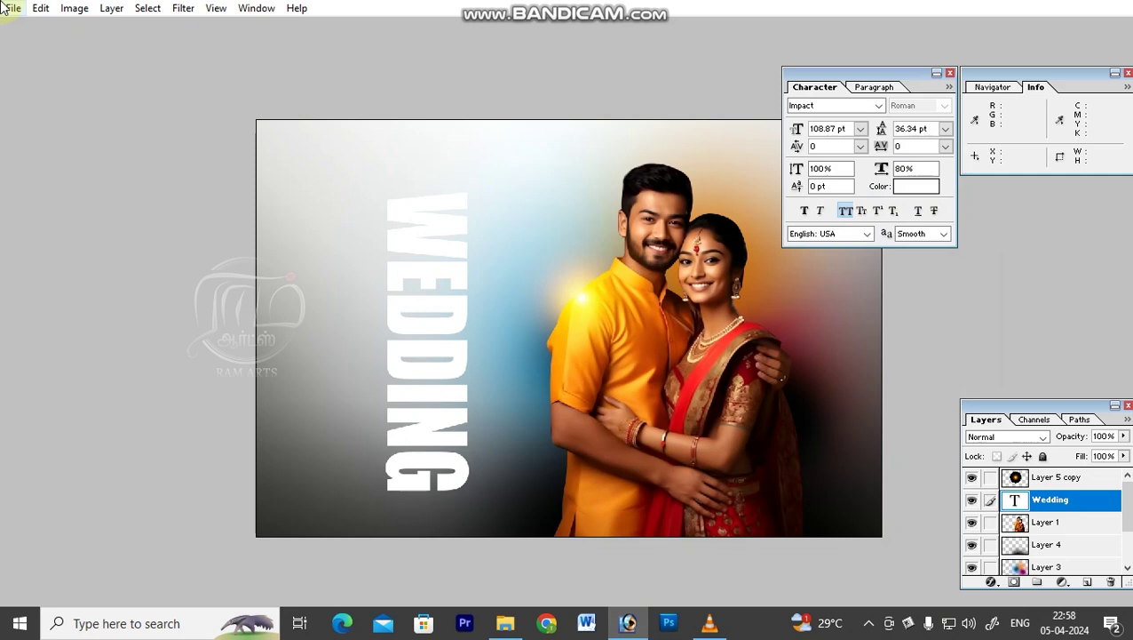
# Move the WEDDING title beside the woman and send it behind the couple and the dark shading of Layer 4.
pyautogui.moveTo(299, 379); pyautogui.dragTo(666, 408)
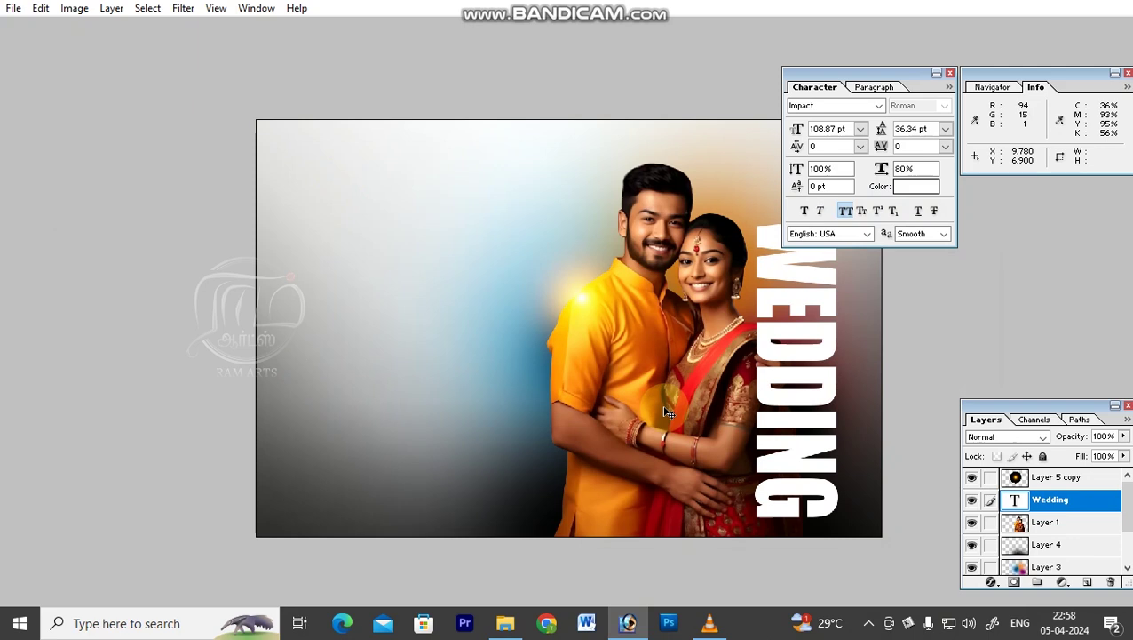
pyautogui.hotkey('ctrl', '[')
pyautogui.hotkey('ctrl', '[')
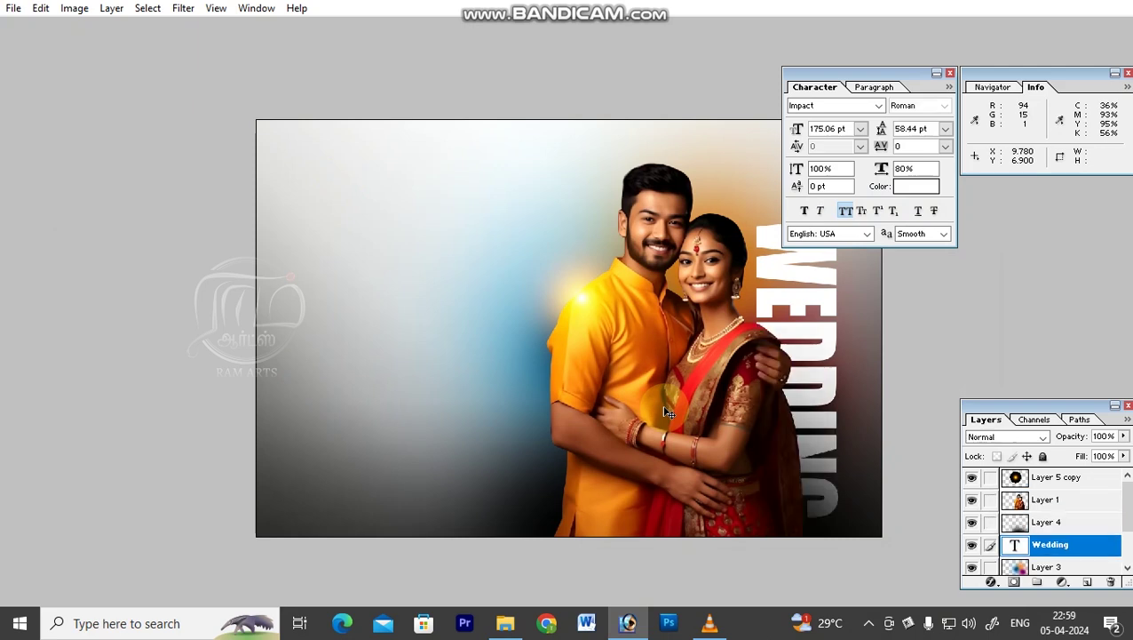
pyautogui.hotkey('ctrl', ']')
pyautogui.hotkey('ctrl', '[')
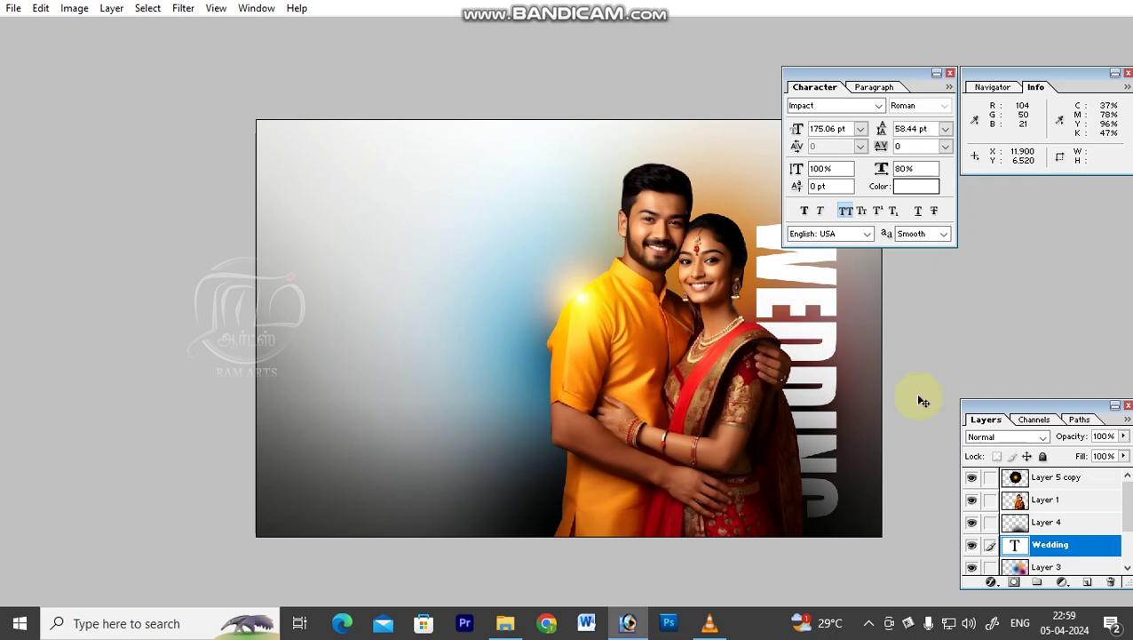
pyautogui.click(950, 72)
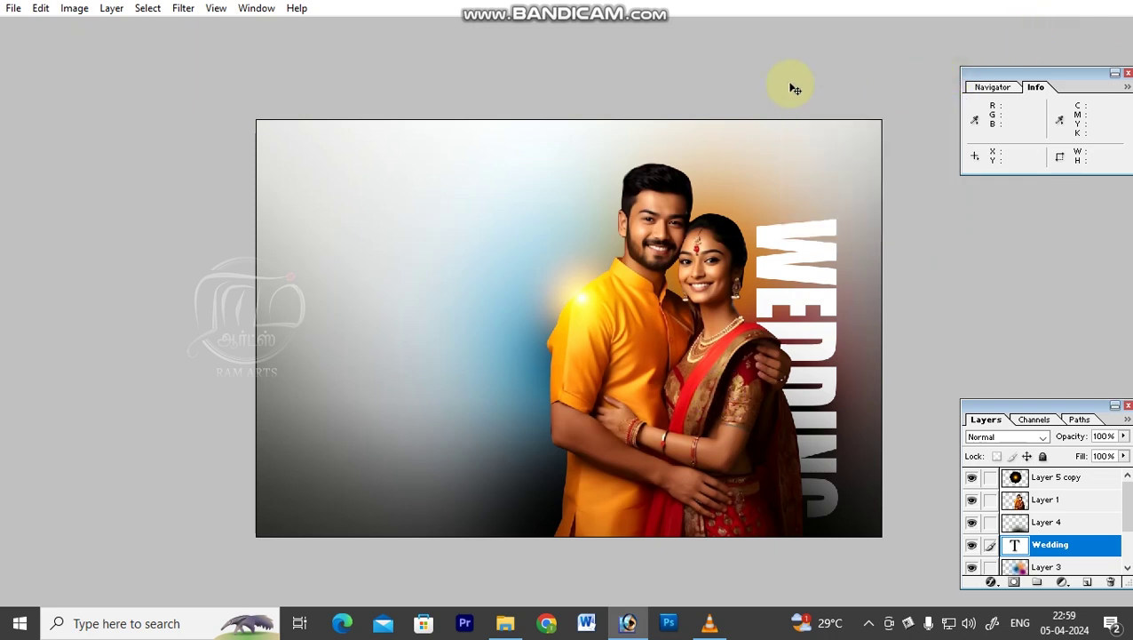
# Cycle through the blend modes for the WEDDING title layer and settle on Overlay.
pyautogui.hotkey('shift', 'alt', 'c')
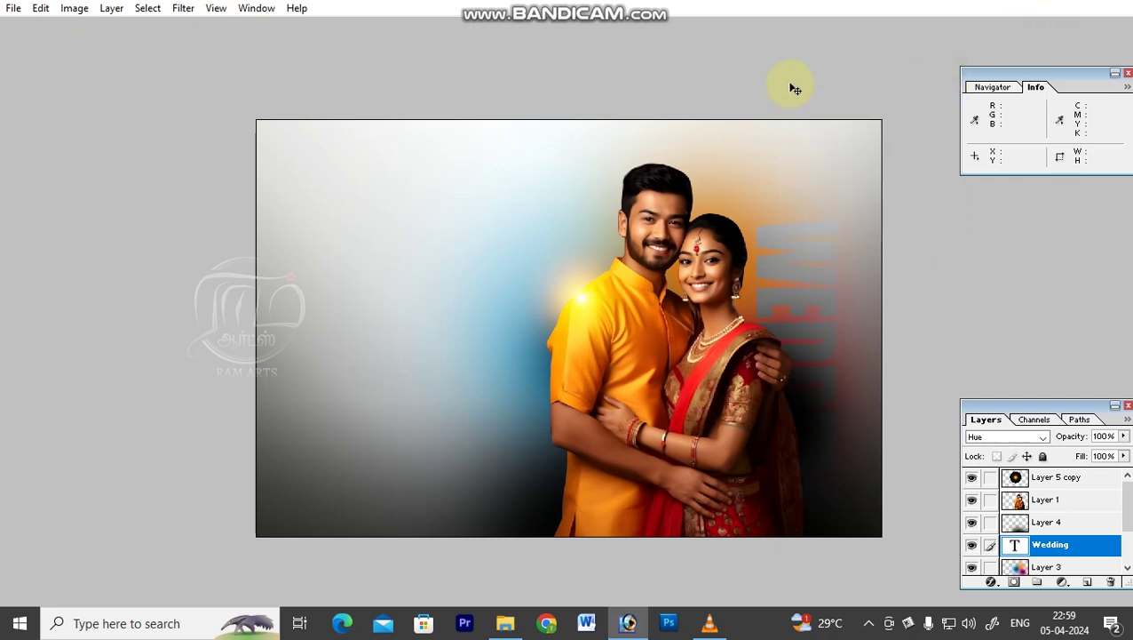
pyautogui.hotkey('shift', '-')
pyautogui.hotkey('shift', '-')
pyautogui.hotkey('shift', '-')
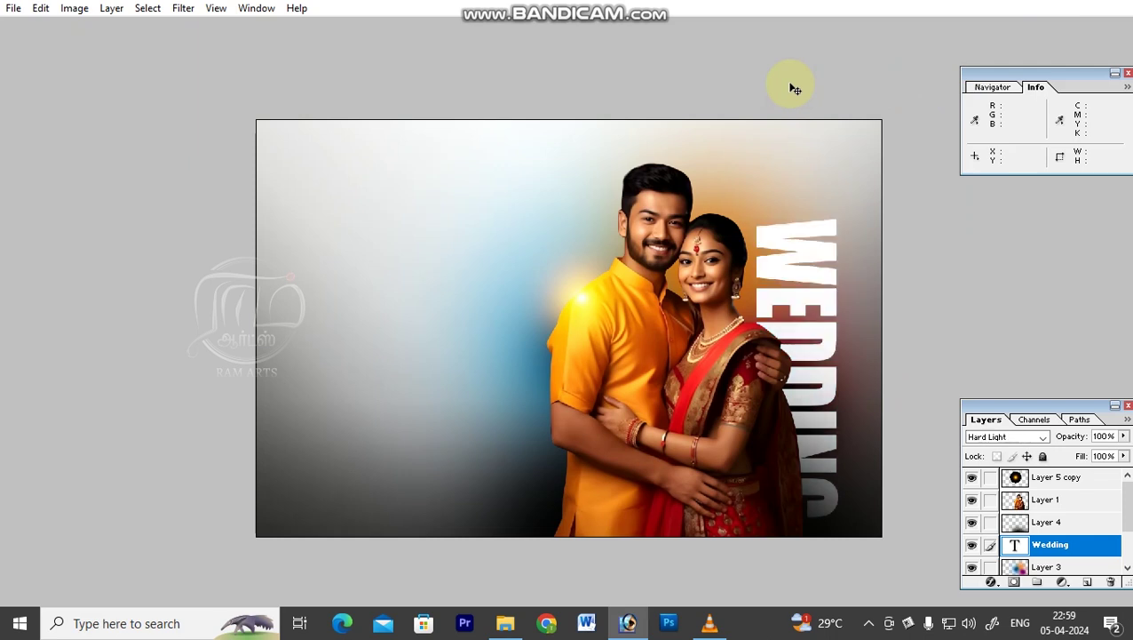
pyautogui.hotkey('shift', '-')
pyautogui.hotkey('shift', '-')
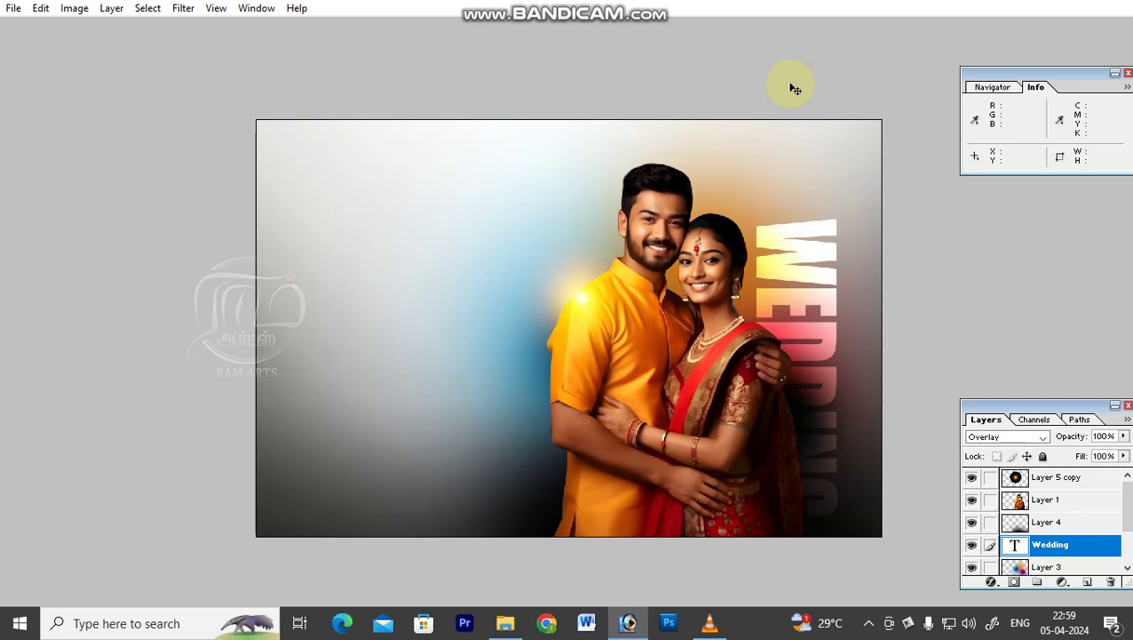
pyautogui.hotkey('shift', '+')
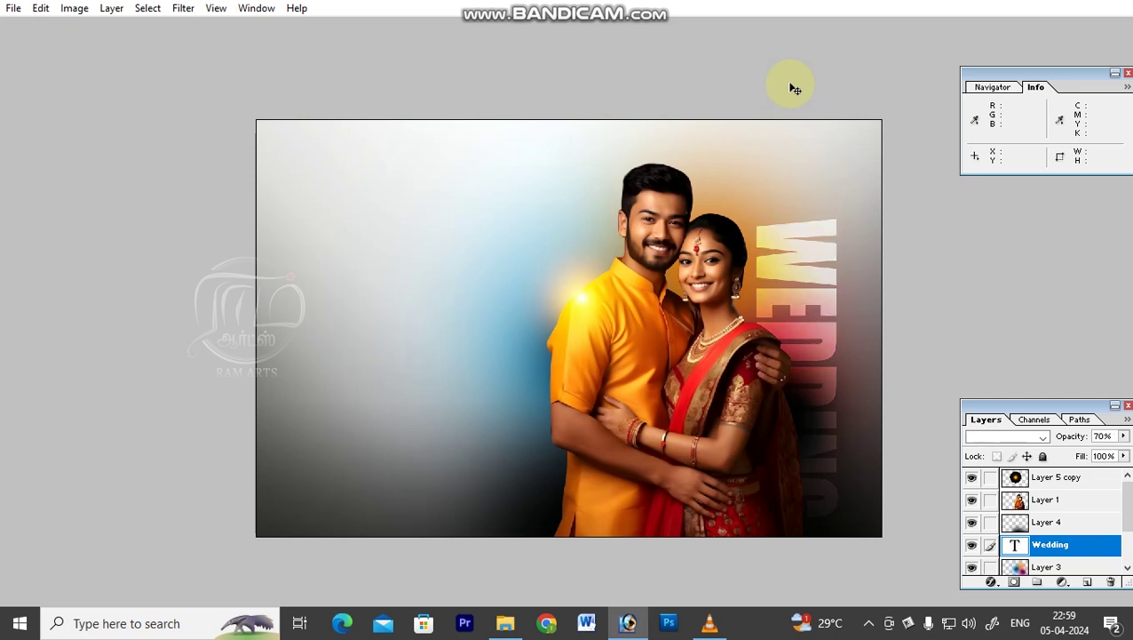
# Set the WEDDING title's opacity to 44% and nudge it slightly up and closer to the woman.
pyautogui.press('2')
pyautogui.press('2')
pyautogui.press('6')
pyautogui.press('6')
pyautogui.press('2')
pyautogui.press('4')
pyautogui.press('4')
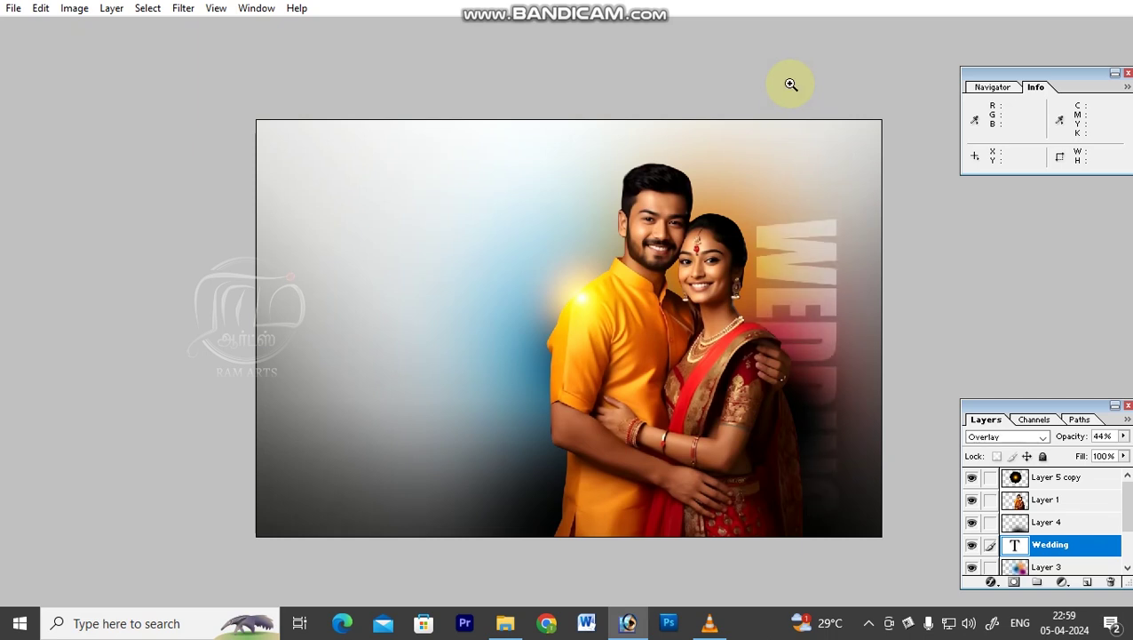
pyautogui.moveTo(801, 321); pyautogui.dragTo(796, 311)
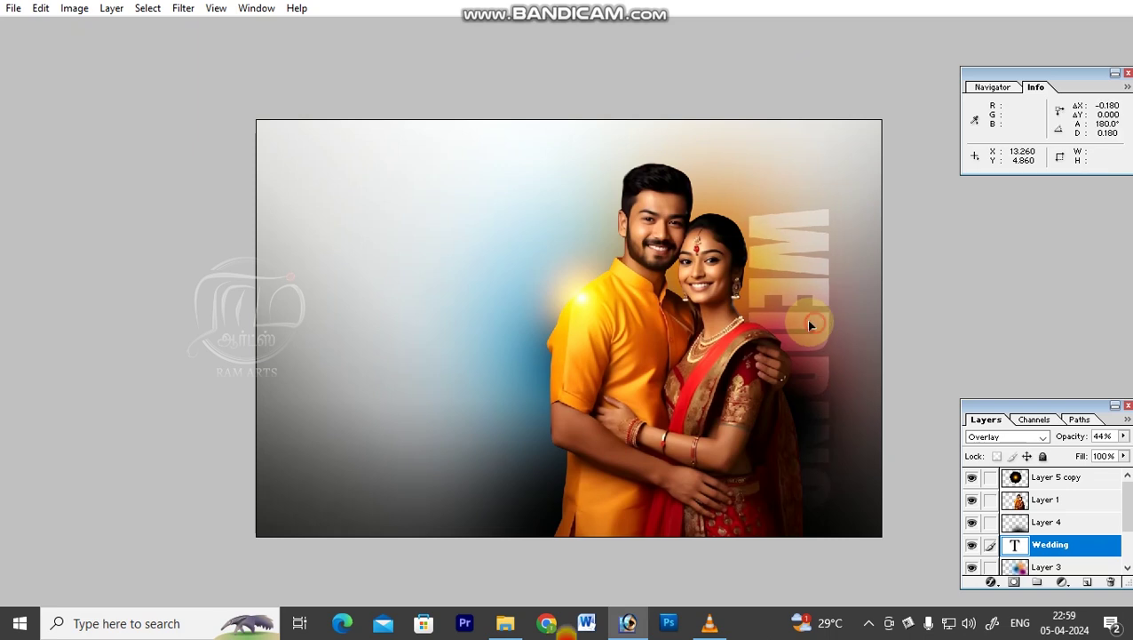
# Open name.tif, bring its linked wedding lettering into the portrait beside the man, and scale it to about 91.1%.
pyautogui.keyDown('ctrl'); pyautogui.click(807, 321); pyautogui.keyUp('ctrl')
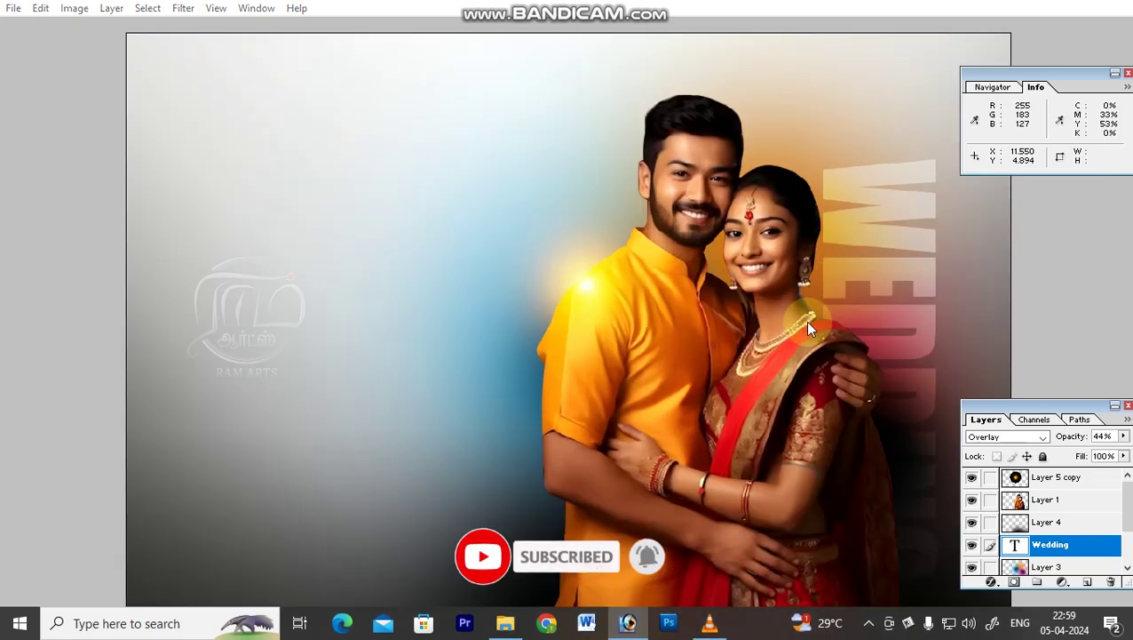
pyautogui.hotkey('ctrl', 'o')
pyautogui.doubleClick(234, 127)
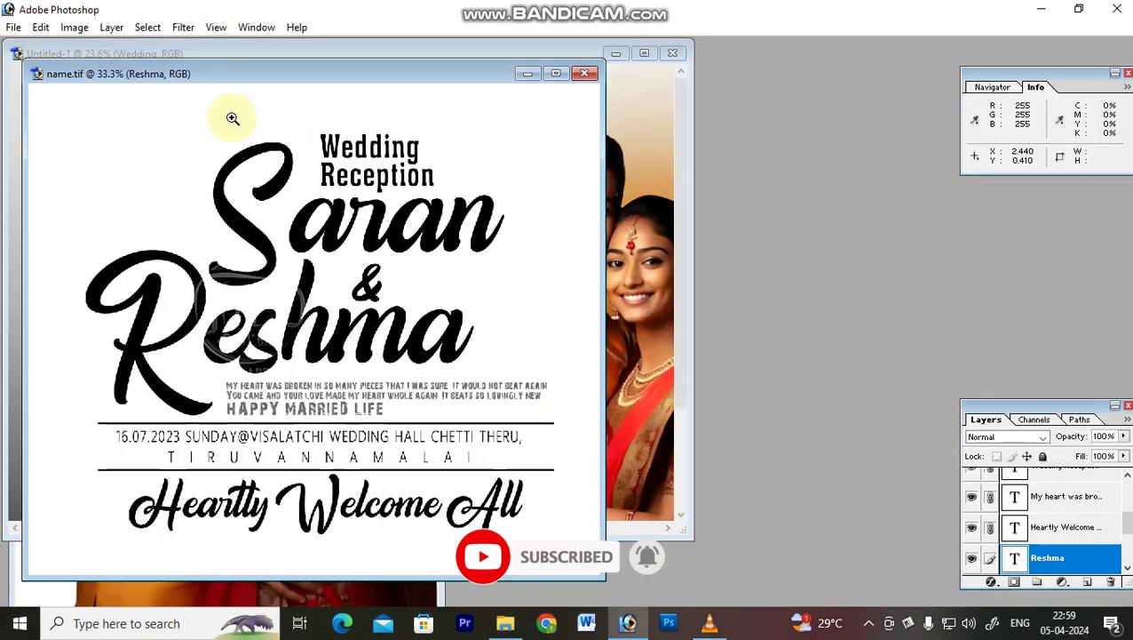
pyautogui.rightClick(336, 229)
pyautogui.click(329, 219)
pyautogui.press('v')
pyautogui.rightClick(331, 225)
pyautogui.moveTo(386, 300); pyautogui.dragTo(369, 303)
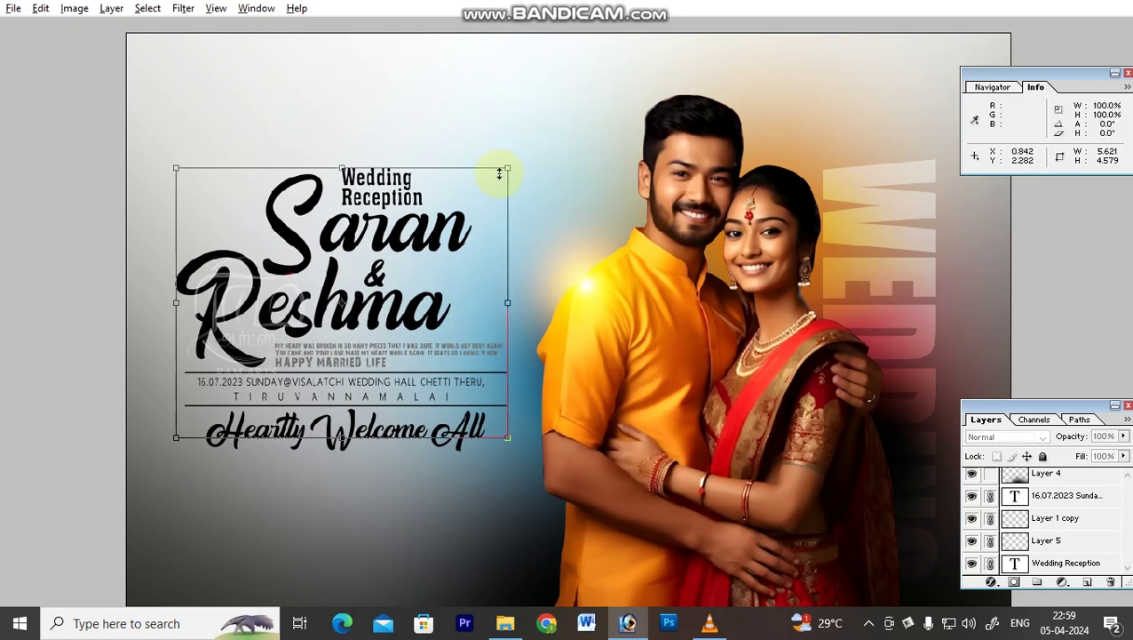
pyautogui.moveTo(504, 170); pyautogui.dragTo(495, 180)
pyautogui.moveTo(392, 321)
pyautogui.mouseDown()
pyautogui.moveTo(404, 323)
pyautogui.moveTo(397, 331)
pyautogui.mouseUp()
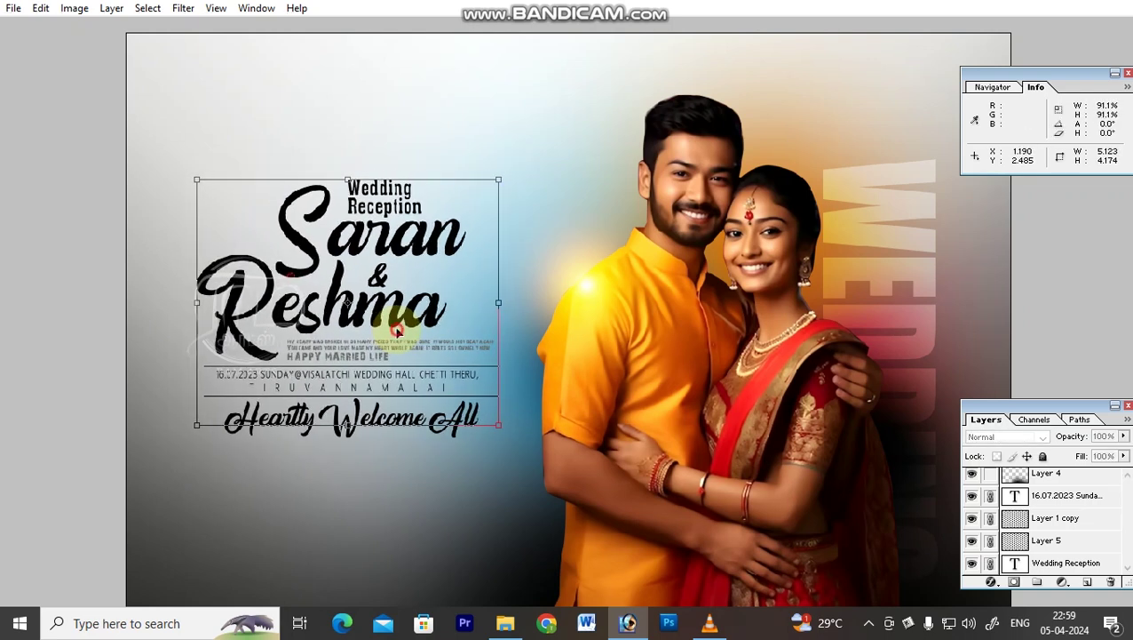
# Add a linear Gradient Overlay to the groom's name and set the gradient's starting colour to dark blue.
pyautogui.rightClick(310, 252)
pyautogui.click(325, 266)
pyautogui.hotkey('alt', 'l')
pyautogui.press('y')
pyautogui.press('g')
pyautogui.click(931, 271)
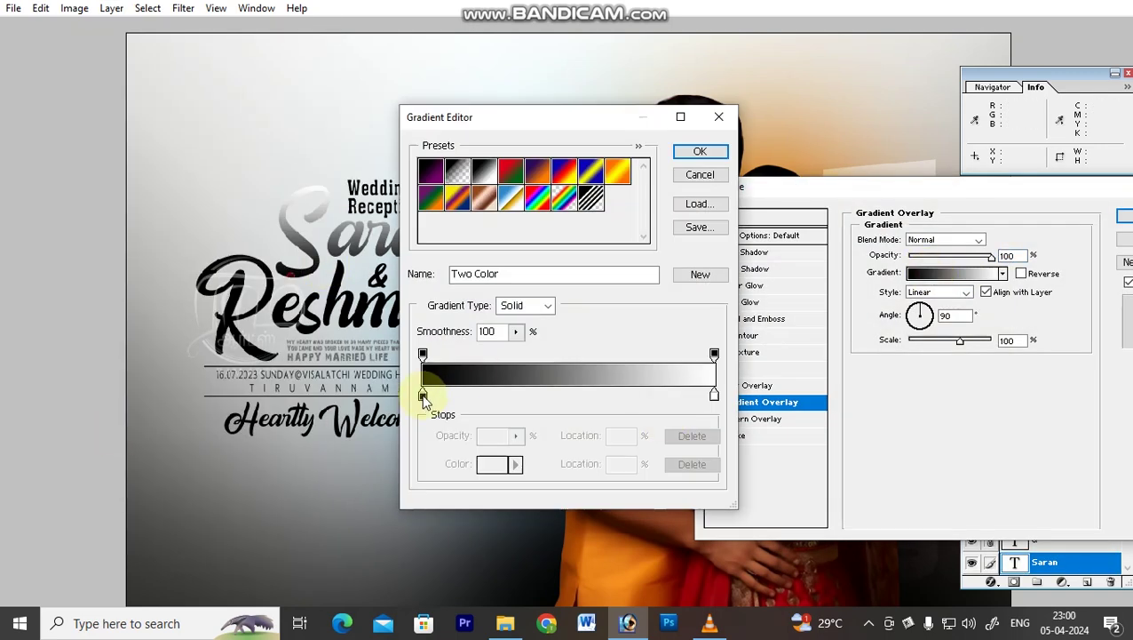
pyautogui.doubleClick(423, 395)
pyautogui.click(827, 397)
pyautogui.click(807, 394)
pyautogui.press('Return')
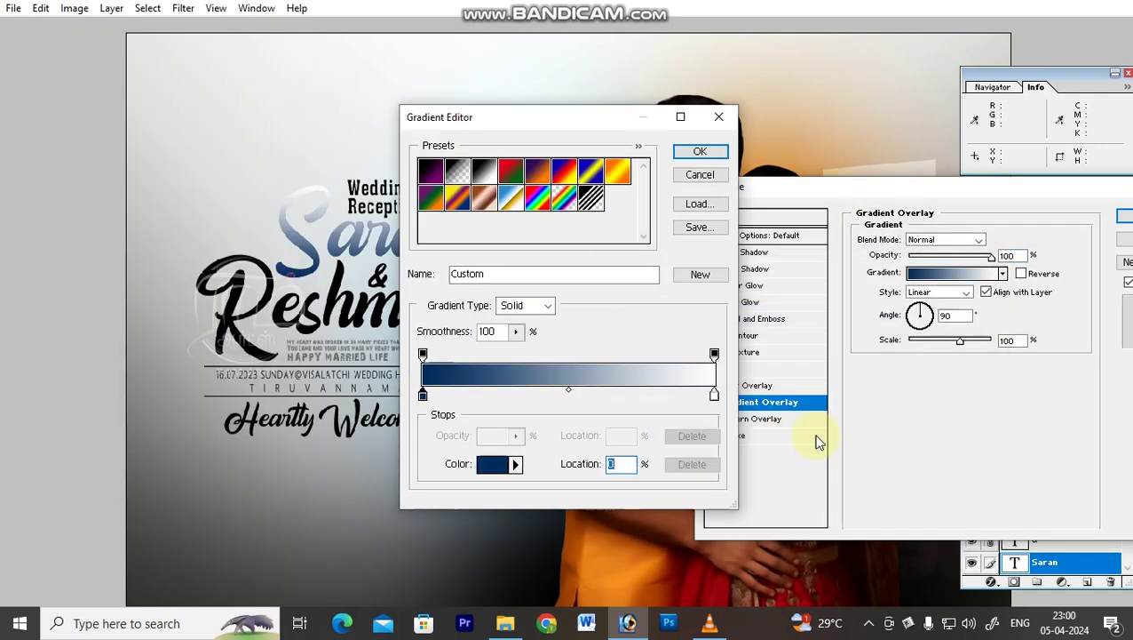
# Set the gradient's end colour to bright pink and apply the overlay to the groom's name.
pyautogui.click(714, 395)
pyautogui.click(492, 464)
pyautogui.click(834, 320)
pyautogui.click(812, 300)
pyautogui.press('Return')
pyautogui.press('Return')
pyautogui.press('Return')
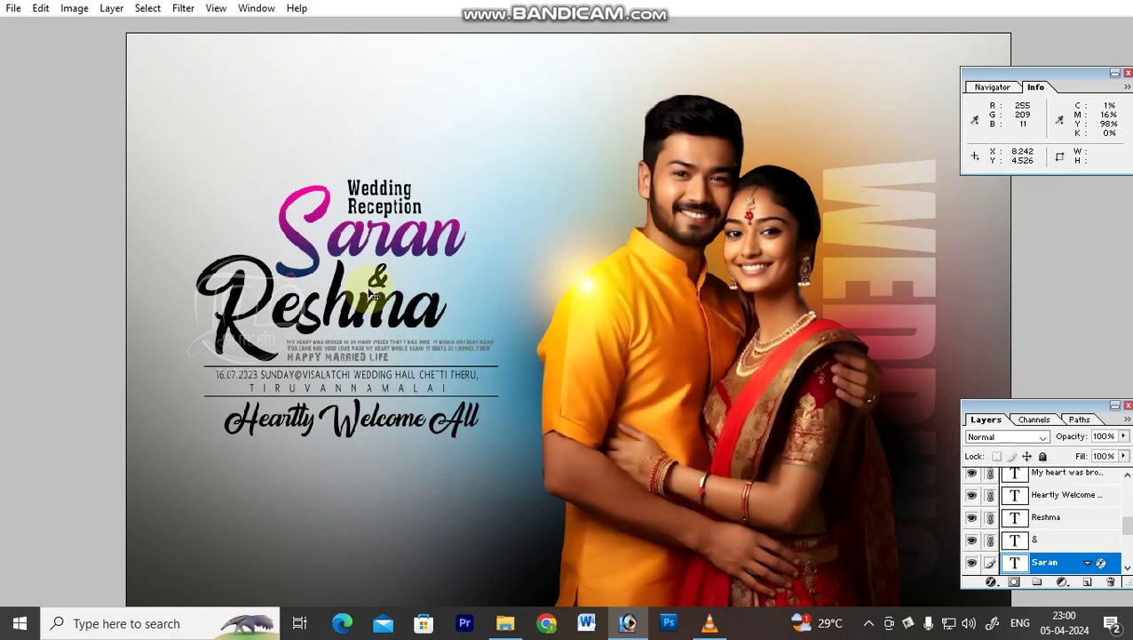
# Add a white outside Stroke to the groom's name.
pyautogui.hotkey('alt', 'l')
pyautogui.press('y')
pyautogui.press('k')
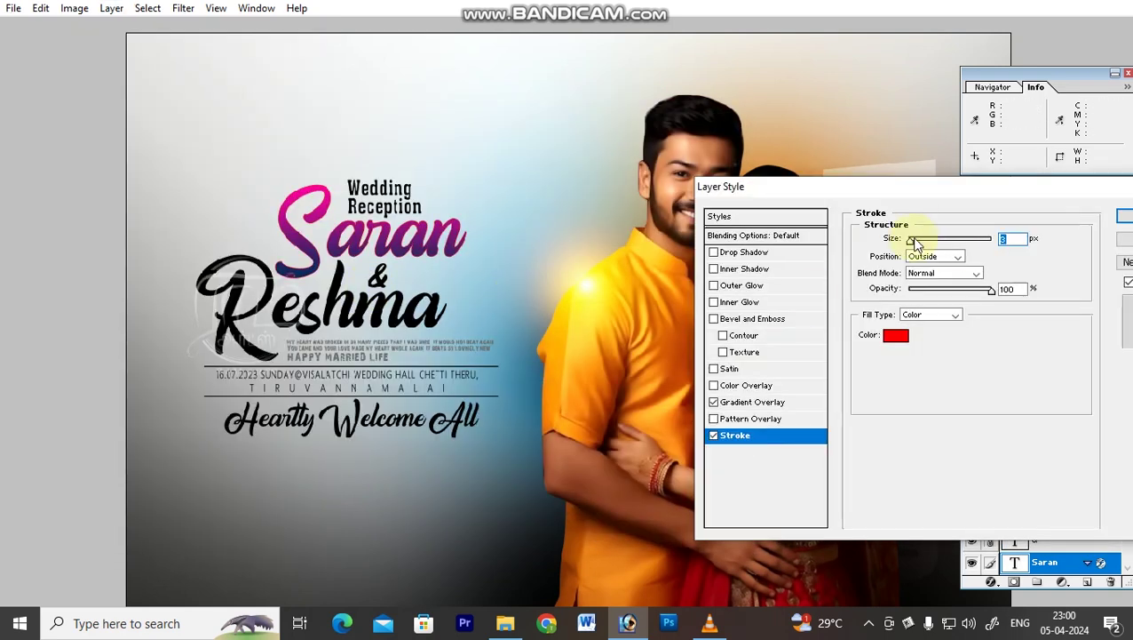
pyautogui.click(899, 336)
pyautogui.moveTo(622, 311); pyautogui.dragTo(391, 256)
pyautogui.press('Return')
# Add a white Drop Shadow in Normal blend mode to the groom's name and apply the layer style.
pyautogui.click(748, 252)
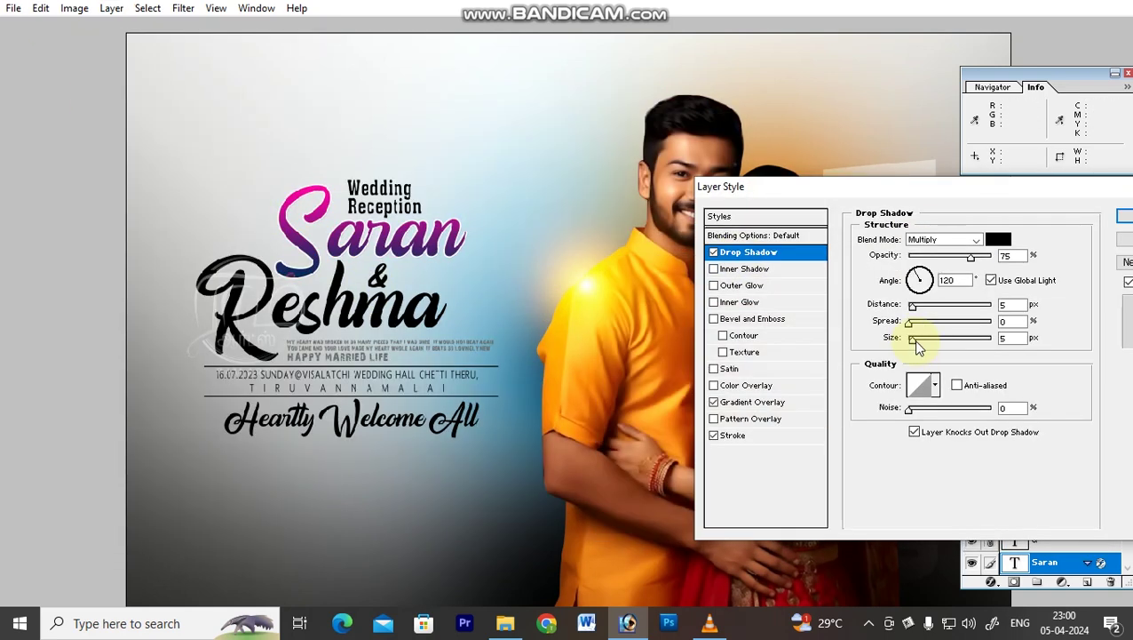
pyautogui.click(969, 245)
pyautogui.click(932, 253)
pyautogui.click(998, 239)
pyautogui.press('Return')
pyautogui.moveTo(621, 320); pyautogui.dragTo(514, 334)
pyautogui.press('Return')
# Add a hard-edged Inner Shadow to the groom's name with increased distance and reduced opacity.
pyautogui.moveTo(458, 367); pyautogui.dragTo(414, 314)
pyautogui.hotkey('alt', 'l')
pyautogui.press('y')
pyautogui.press('i')
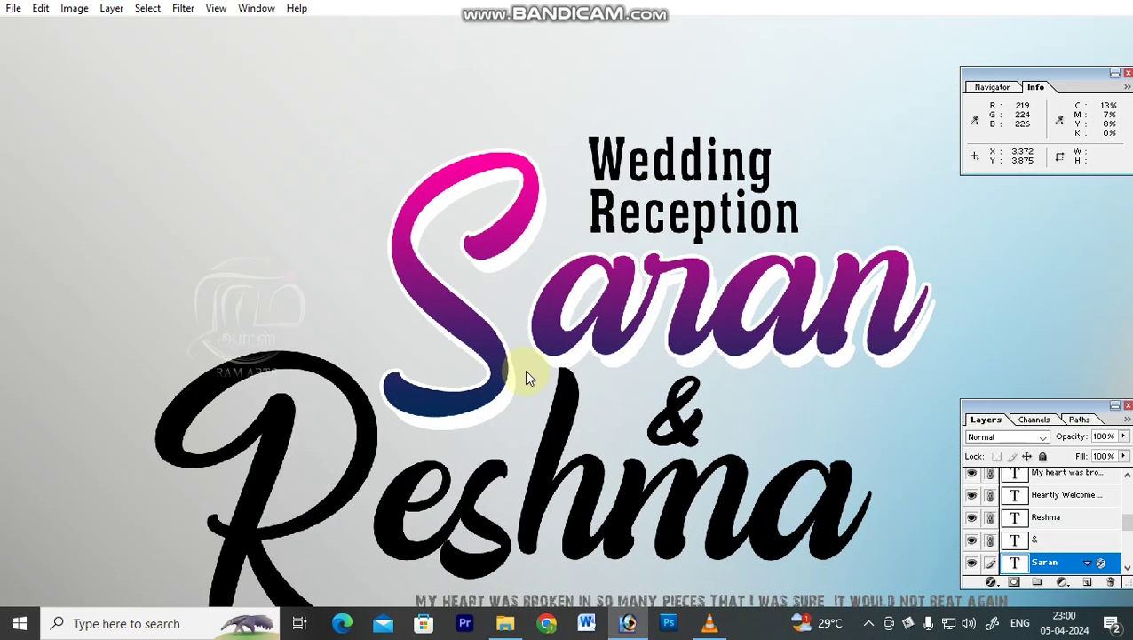
pyautogui.moveTo(911, 340); pyautogui.dragTo(906, 340)
pyautogui.moveTo(910, 306); pyautogui.dragTo(921, 307)
pyautogui.moveTo(969, 257); pyautogui.dragTo(939, 257)
pyautogui.press('Return')
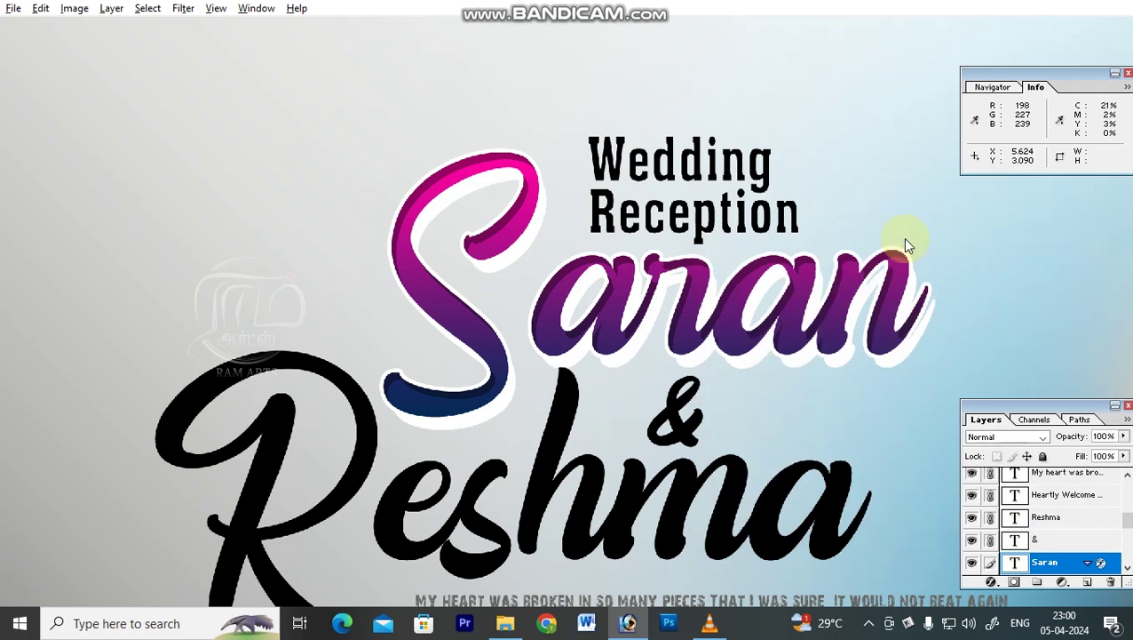
# Apply the groom's name layer style to the bride's name as well.
pyautogui.scroll(-3, 750, 453)
pyautogui.click(726, 429)
pyautogui.hotkey('alt', 'l')
pyautogui.press('y')
pyautogui.press('p')
pyautogui.hotkey('ctrl', '-')
pyautogui.hotkey('ctrl', '-')
pyautogui.hotkey('ctrl', '-')
pyautogui.hotkey('ctrl', '-')
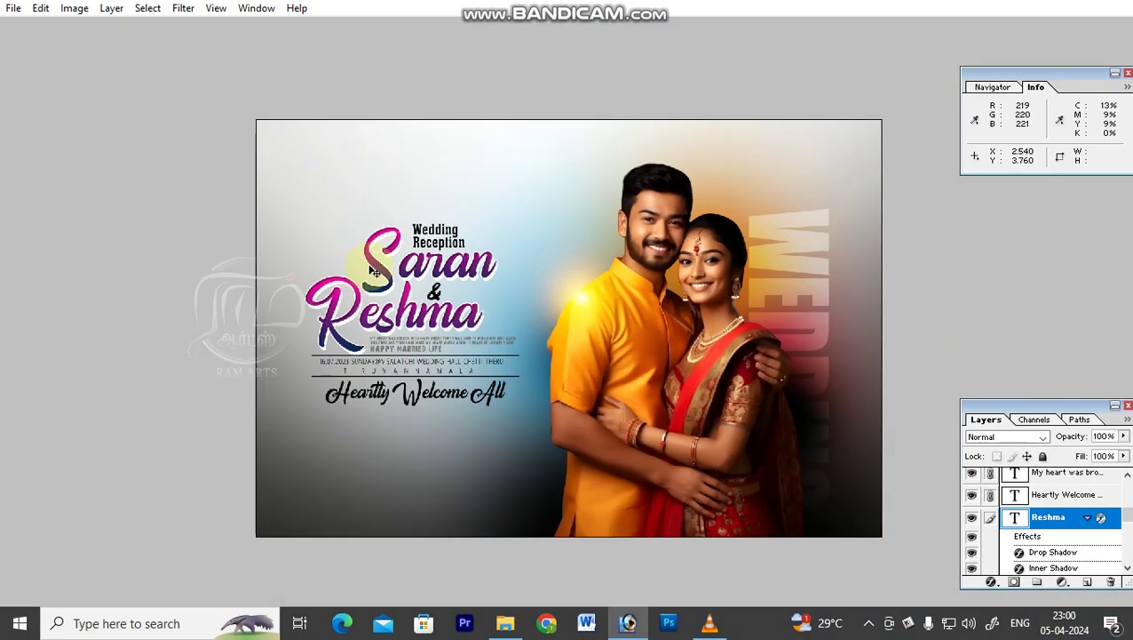
# Recolour the "My heart was broken" verse below the bride's name to a muted teal blue.
pyautogui.hotkey('ctrl', '+')
pyautogui.hotkey('ctrl', '+')
pyautogui.scroll(3, 453, 404)
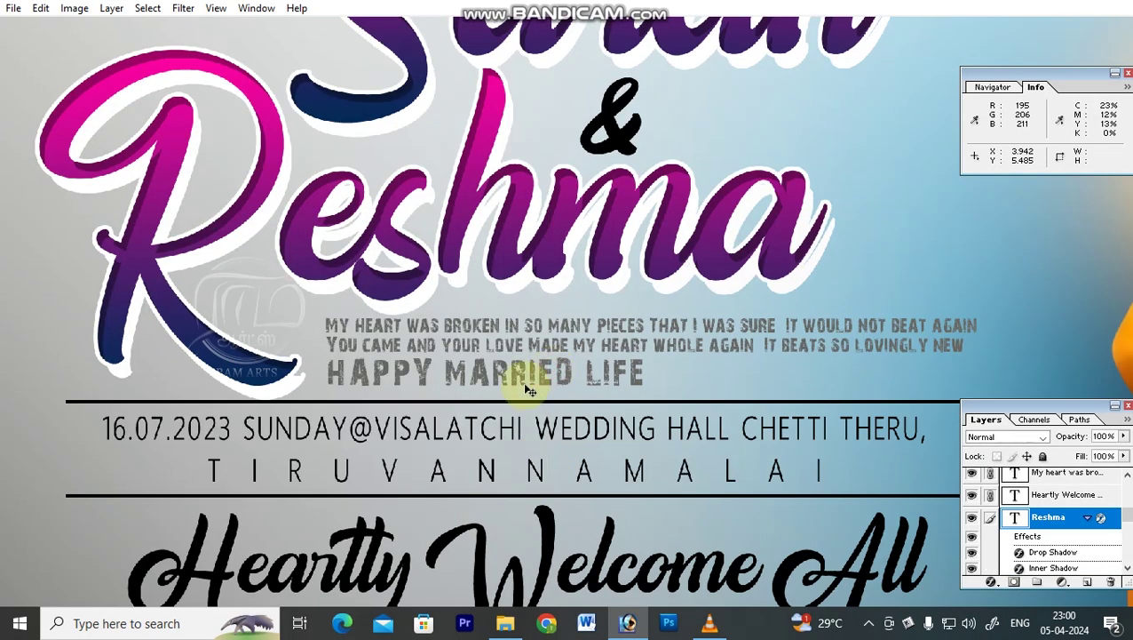
pyautogui.click(552, 374)
pyautogui.press('Tab')
pyautogui.click(511, 31)
pyautogui.click(671, 326)
pyautogui.moveTo(713, 415)
pyautogui.mouseDown()
pyautogui.moveTo(710, 392)
pyautogui.moveTo(713, 400)
pyautogui.mouseUp()
pyautogui.press('Return')
pyautogui.hotkey('ctrl', '0')
# Change the text colour of the "Wedding Reception" heading.
pyautogui.moveTo(329, 207); pyautogui.dragTo(566, 389)
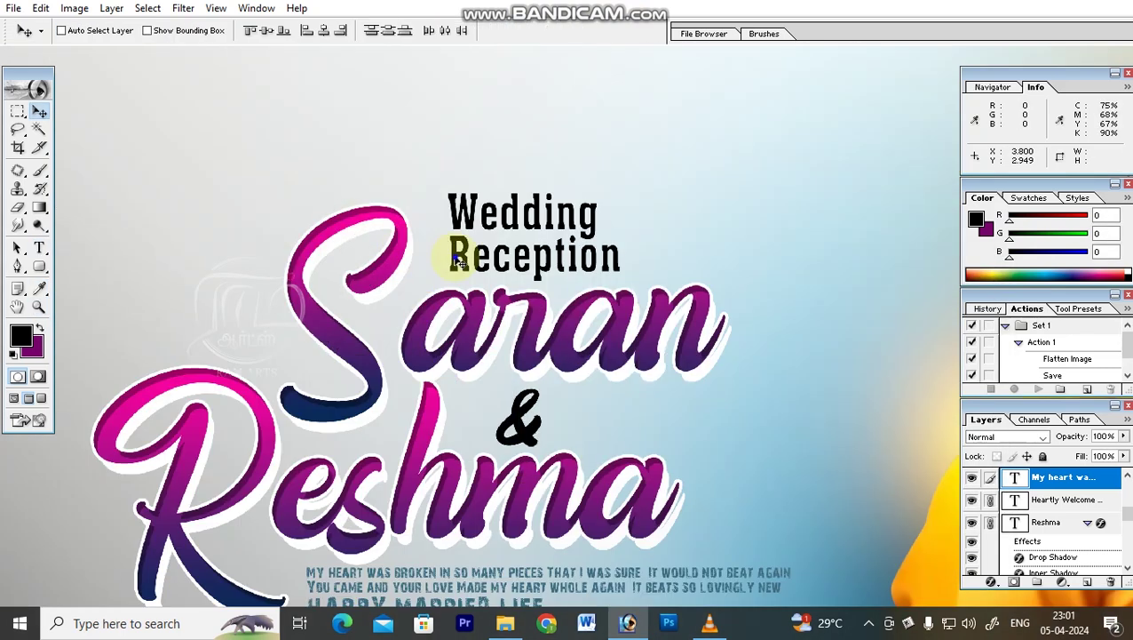
pyautogui.keyDown('ctrl'); pyautogui.click(546, 259); pyautogui.keyUp('ctrl')
pyautogui.click(510, 31)
pyautogui.click(796, 405)
pyautogui.press('Return')
pyautogui.hotkey('ctrl', '0')
# Nudge the linked wedding lettering upwards and scale it down slightly.
pyautogui.press('v')
pyautogui.moveTo(392, 362); pyautogui.dragTo(391, 348)
pyautogui.hotkey('ctrl', 't')
pyautogui.moveTo(520, 237); pyautogui.dragTo(516, 239)
pyautogui.press('Return')
# Apply a grey Color Overlay to the horizontal line directly below the verse.
pyautogui.hotkey('ctrl', 'space')
pyautogui.moveTo(304, 337); pyautogui.dragTo(581, 413)
pyautogui.keyDown('ctrl'); pyautogui.click(474, 334); pyautogui.keyUp('ctrl')
pyautogui.hotkey('alt', 'l')
pyautogui.press('y')
pyautogui.press('v')
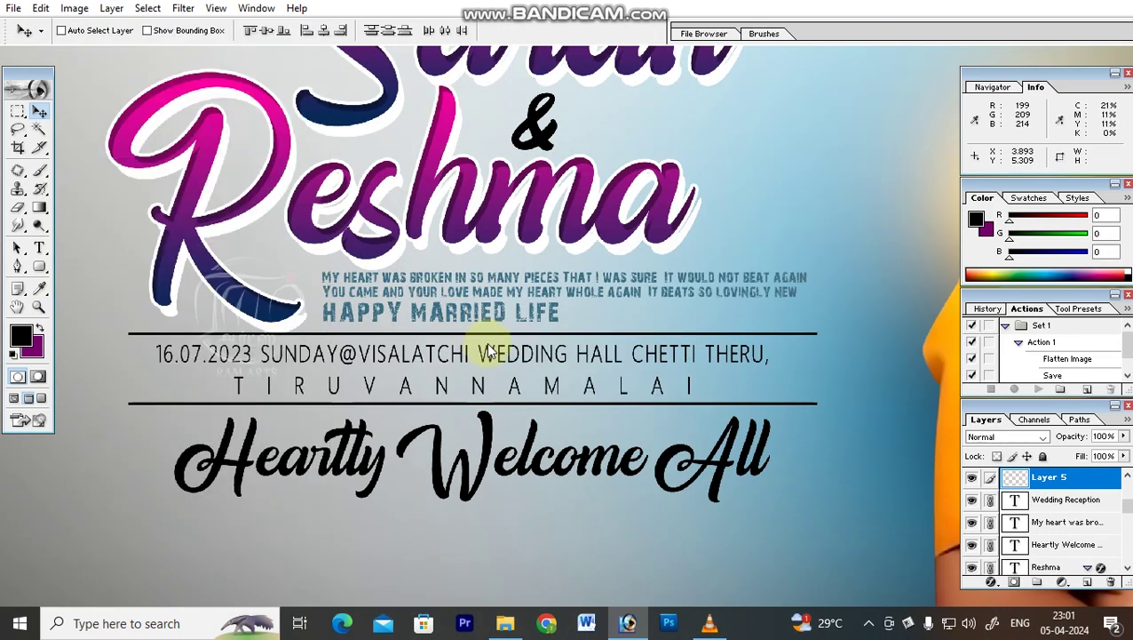
pyautogui.click(998, 239)
pyautogui.click(558, 505)
pyautogui.click(623, 444)
pyautogui.press('Return')
pyautogui.press('Return')
# Copy the upper line's layer style and paste it onto the lower horizontal line.
pyautogui.hotkey('ctrl', 'space')
pyautogui.moveTo(160, 316); pyautogui.dragTo(672, 467)
pyautogui.hotkey('alt', 'l')
pyautogui.press('y')
pyautogui.press('c')
pyautogui.rightClick(620, 353)
pyautogui.click(636, 365)
pyautogui.hotkey('alt', 'l')
pyautogui.press('y')
pyautogui.press('p')
pyautogui.hotkey('ctrl', '-')
# Paste the same grey overlay style onto the date and venue text between the lines.
pyautogui.rightClick(649, 268)
pyautogui.click(658, 278)
pyautogui.hotkey('alt', 'l')
pyautogui.press('y')
pyautogui.press('p')
pyautogui.hotkey('ctrl', '-')
# Apply a magenta Color Overlay of C 0, M 100, Y 0, K 0 to the Heartly Welcome All text.
pyautogui.hotkey('ctrl', 'space')
pyautogui.moveTo(169, 283); pyautogui.dragTo(684, 542)
pyautogui.rightClick(475, 330)
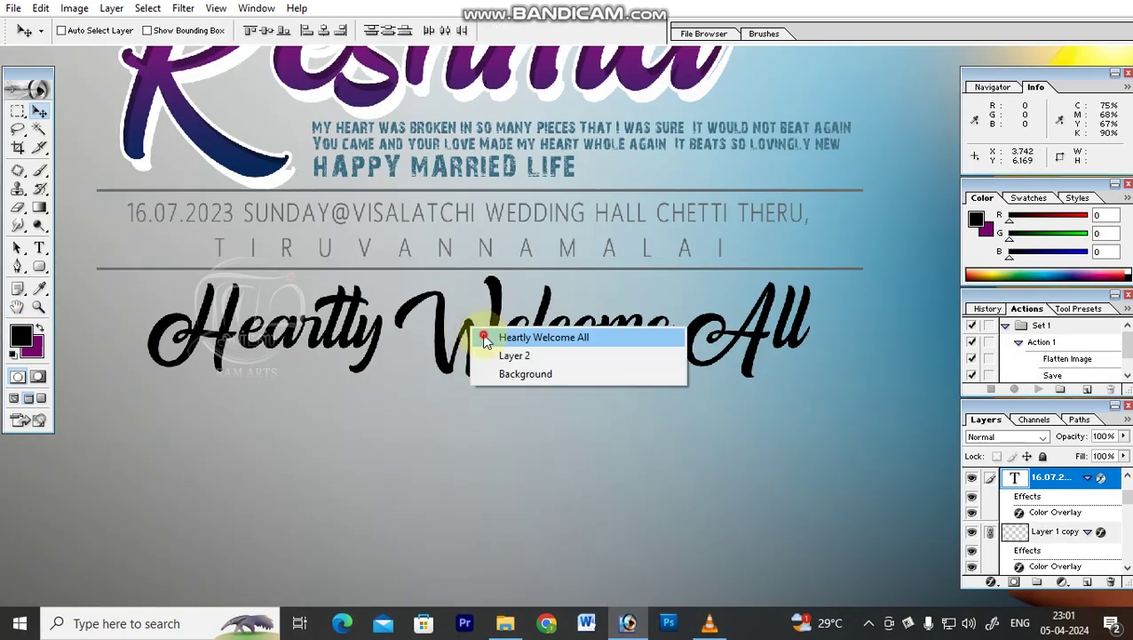
pyautogui.click(482, 334)
pyautogui.hotkey('alt', 'l')
pyautogui.press('y')
pyautogui.press('v')
pyautogui.click(998, 239)
pyautogui.press('Tab')
pyautogui.write('0')
pyautogui.press('Tab')
pyautogui.press('Tab')
pyautogui.press('Tab')
pyautogui.press('Tab')
pyautogui.press('Tab')
pyautogui.press('Tab')
pyautogui.press('Tab')
pyautogui.press('Tab')
pyautogui.press('Tab')
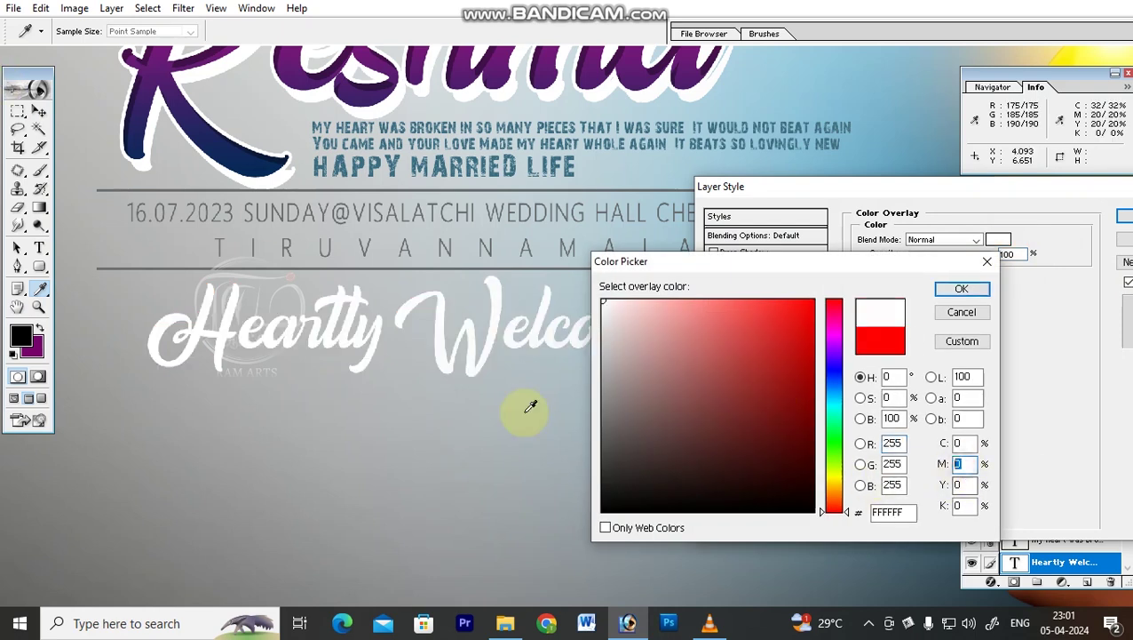
pyautogui.write('100')
pyautogui.press('Return')
# Add a white outside Stroke of 10 px to the Heartly Welcome All text.
pyautogui.click(735, 436)
pyautogui.click(892, 334)
pyautogui.press('Tab')
pyautogui.write('0')
pyautogui.press('Return')
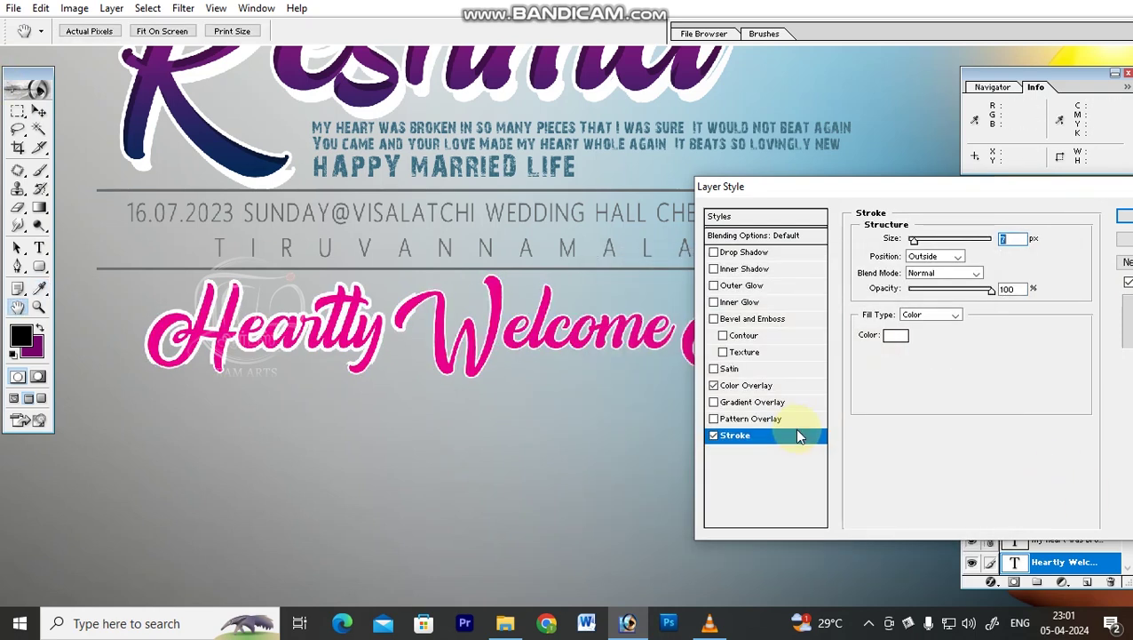
pyautogui.write('10')
pyautogui.press('Return')
# Adjust the vertical position of the Heartly Welcome All text and the date lines beneath the couple's names.
pyautogui.hotkey('ctrl', '-')
pyautogui.hotkey('ctrl', '-')
pyautogui.hotkey('ctrl', '-')
pyautogui.hotkey('ctrl', '-')
pyautogui.moveTo(380, 368); pyautogui.dragTo(382, 397)
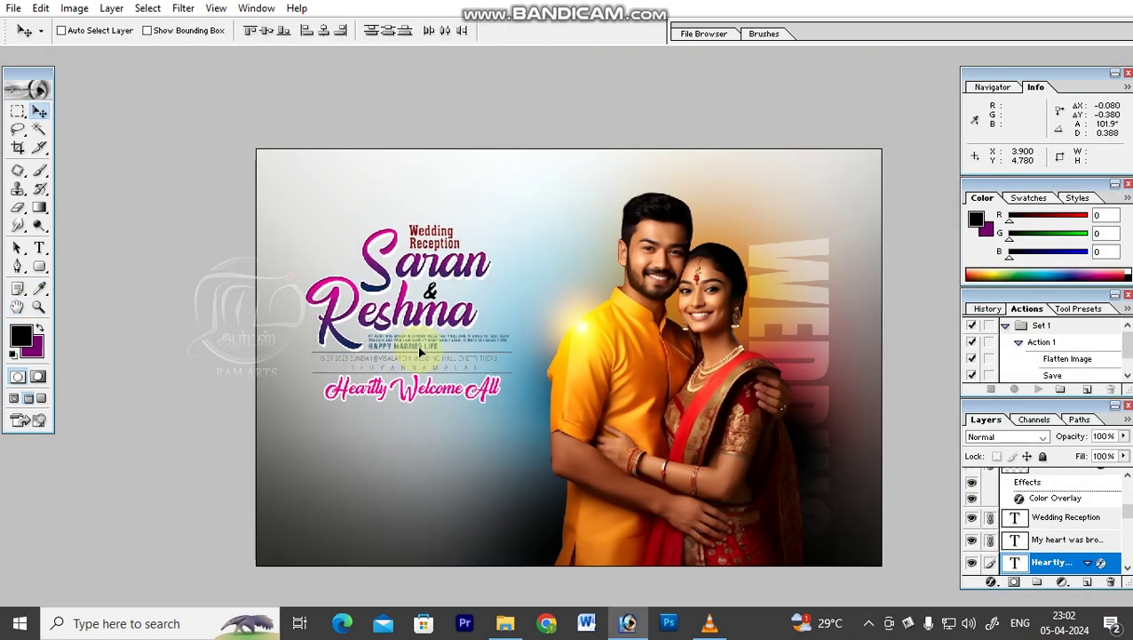
pyautogui.hotkey('ctrl', '+')
pyautogui.hotkey('ctrl', '-')
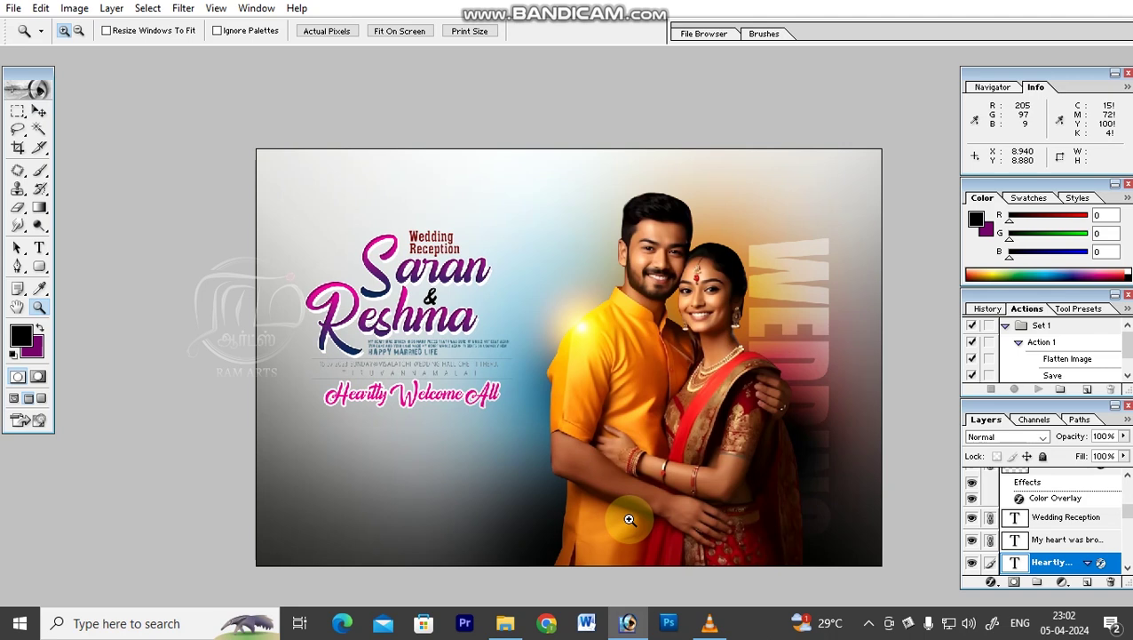
# Show the whole design in full-screen view and draw a rounded square about 2.1 units wide in the empty area below Heartly Welcome All.
pyautogui.press('f')
pyautogui.press('f')
pyautogui.press('Tab')
pyautogui.hotkey('ctrl', '0')
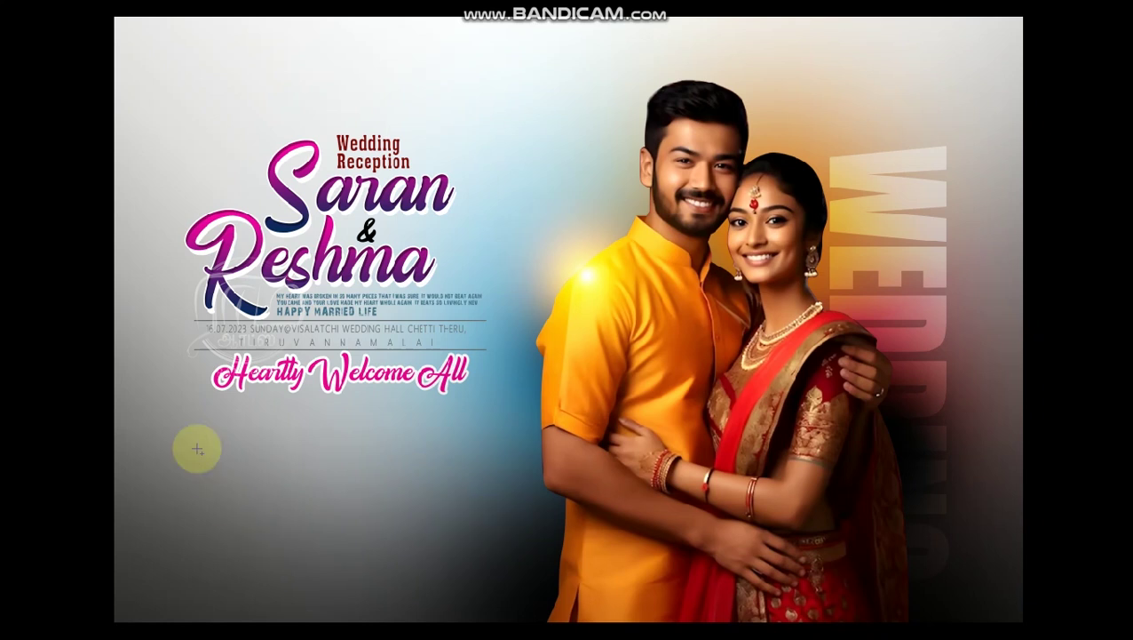
pyautogui.moveTo(185, 440); pyautogui.dragTo(311, 562)
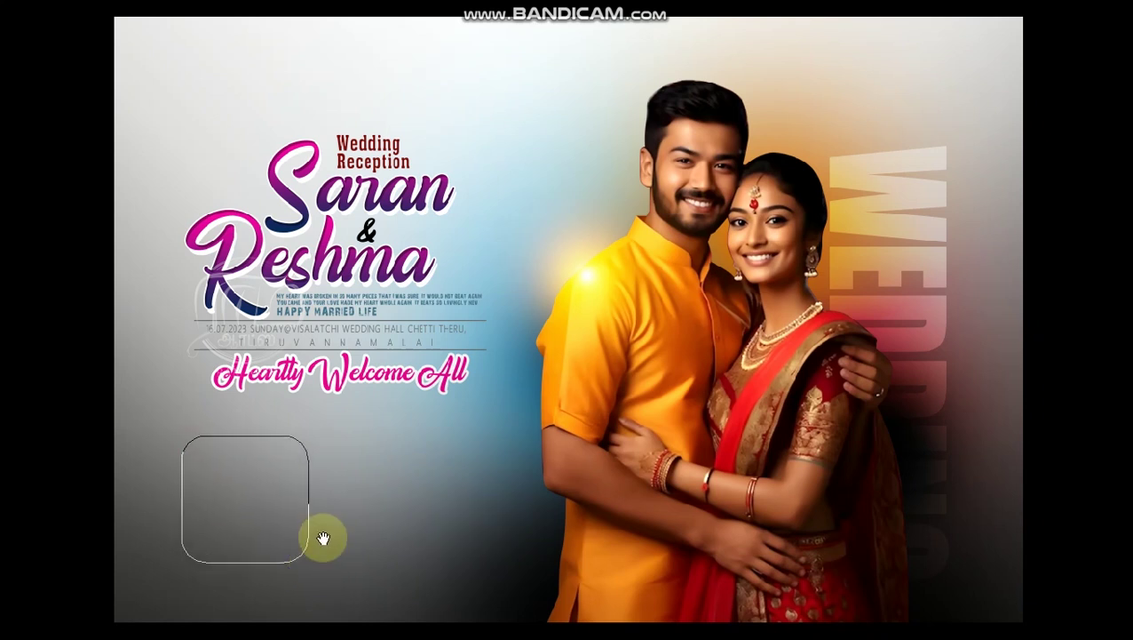
# Convert the rounded square into a selection on a new layer and fill it with white, FFFFFF.
pyautogui.press('Tab')
pyautogui.click(25, 344)
pyautogui.moveTo(706, 387); pyautogui.dragTo(3, 3)
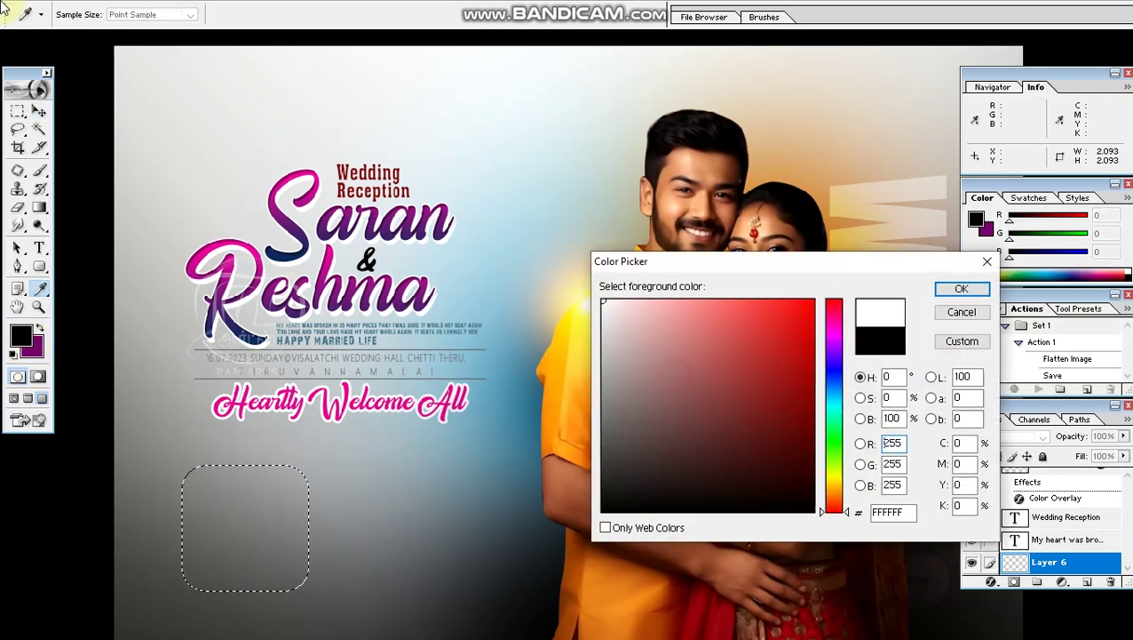
pyautogui.press('Return')
pyautogui.hotkey('alt', 'BackSpace')
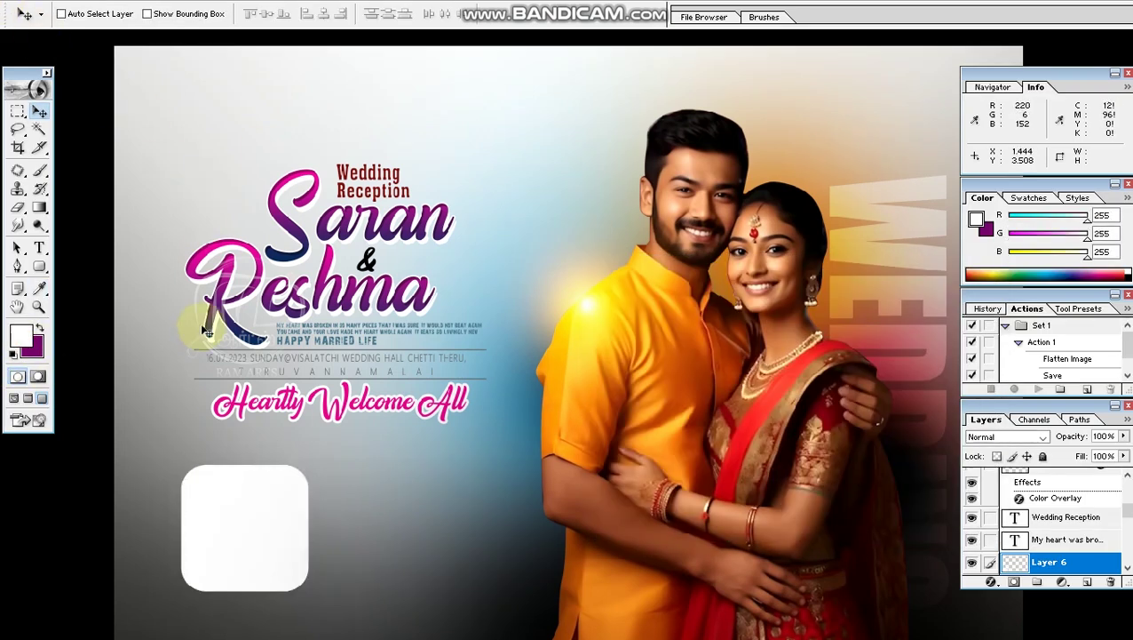
# Raise the white rounded square slightly and duplicate it beside the original with a narrow gap between them.
pyautogui.moveTo(210, 320); pyautogui.dragTo(210, 304)
pyautogui.moveTo(227, 470); pyautogui.dragTo(359, 488)
# Center both white squares beneath the Heartly Welcome All lettering and bring them to the top of the layer stack.
pyautogui.rightClick(275, 495)
pyautogui.click(285, 515)
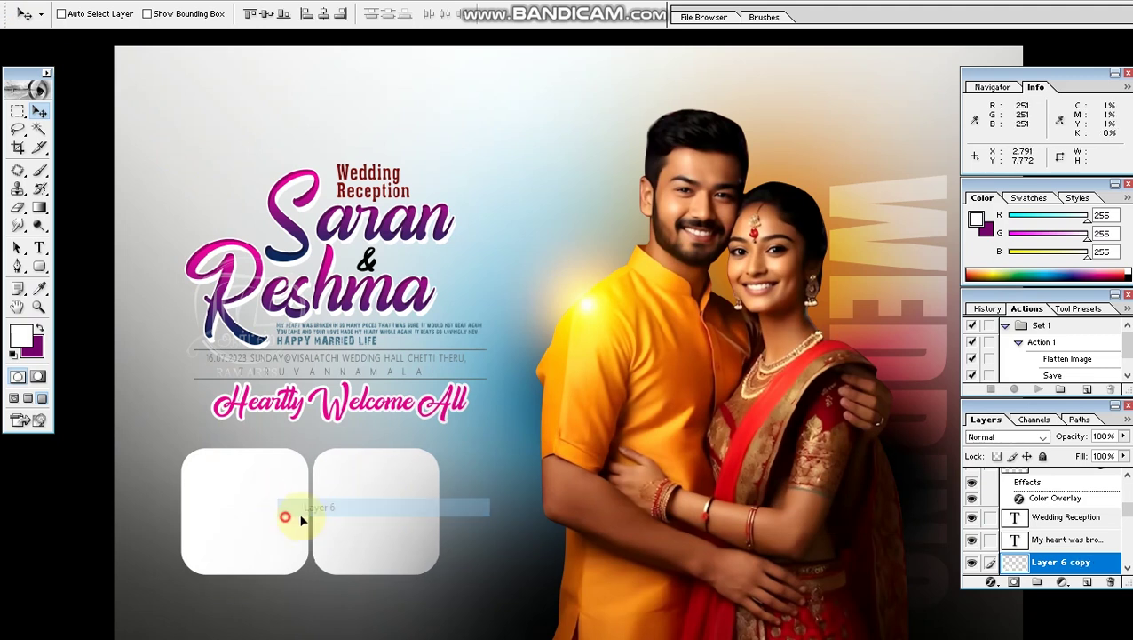
pyautogui.moveTo(284, 516); pyautogui.dragTo(309, 516)
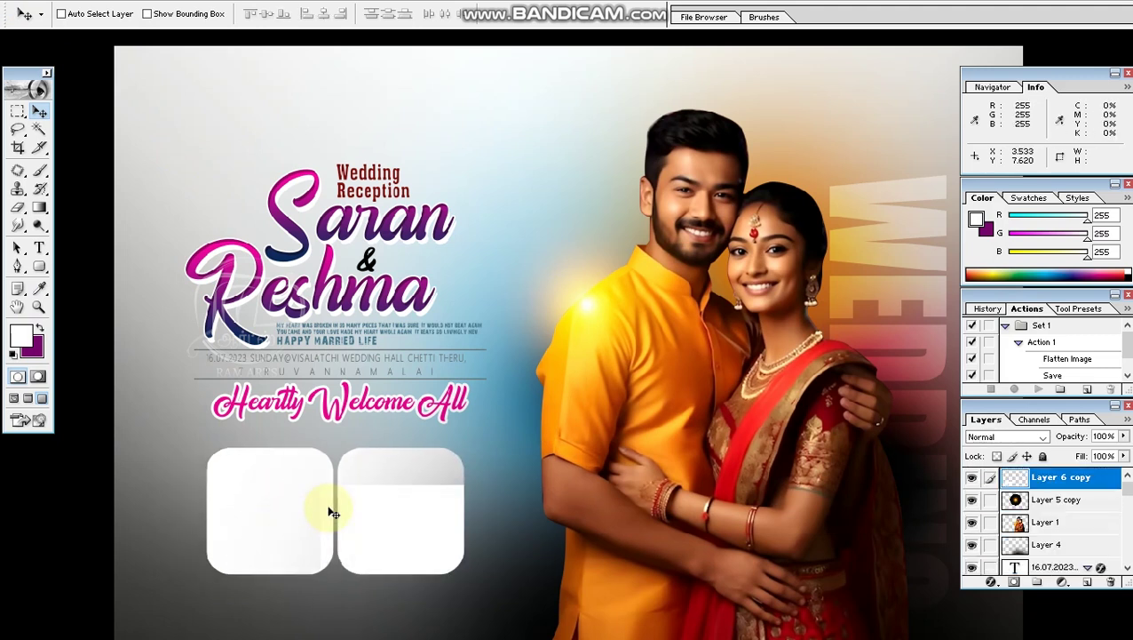
pyautogui.press('z')
pyautogui.keyDown('alt'); pyautogui.click(328, 512); pyautogui.keyUp('alt')
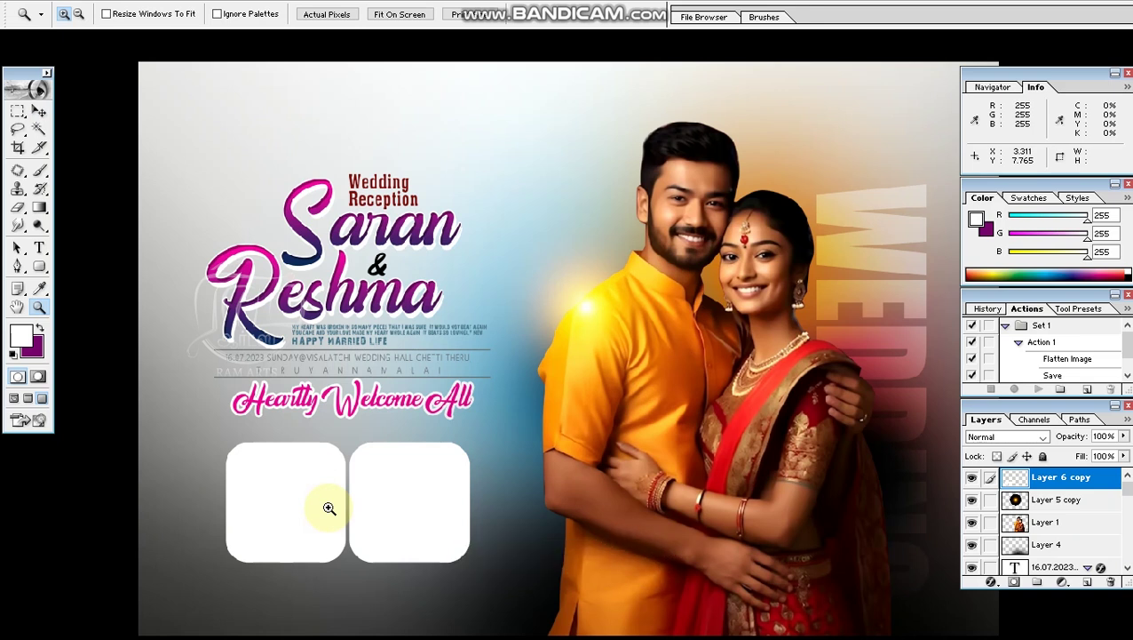
pyautogui.press('v')
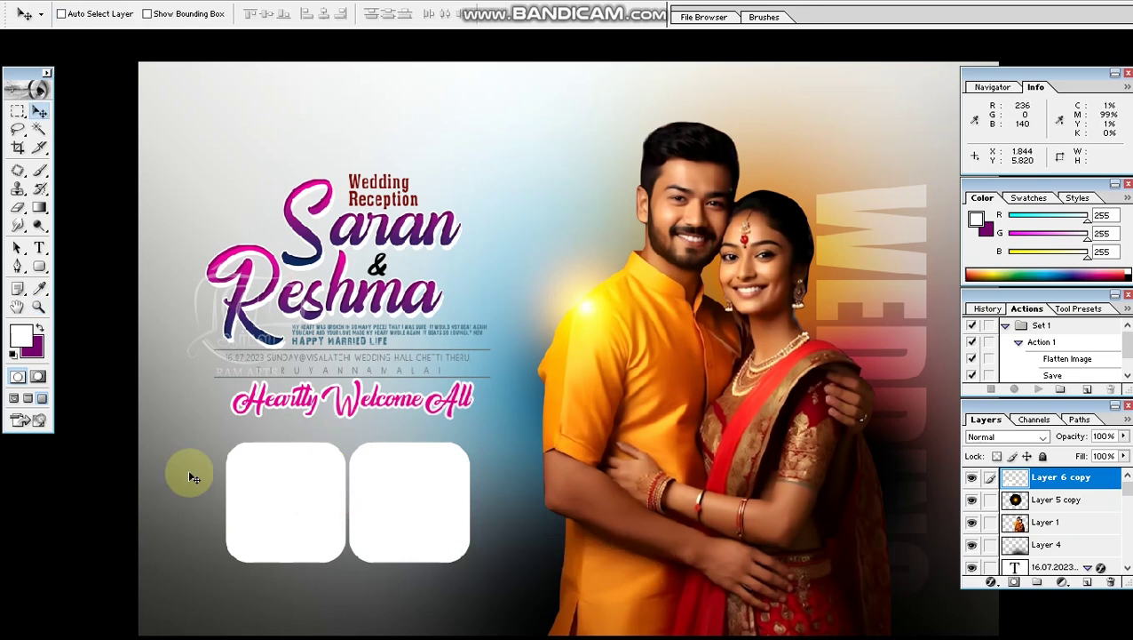